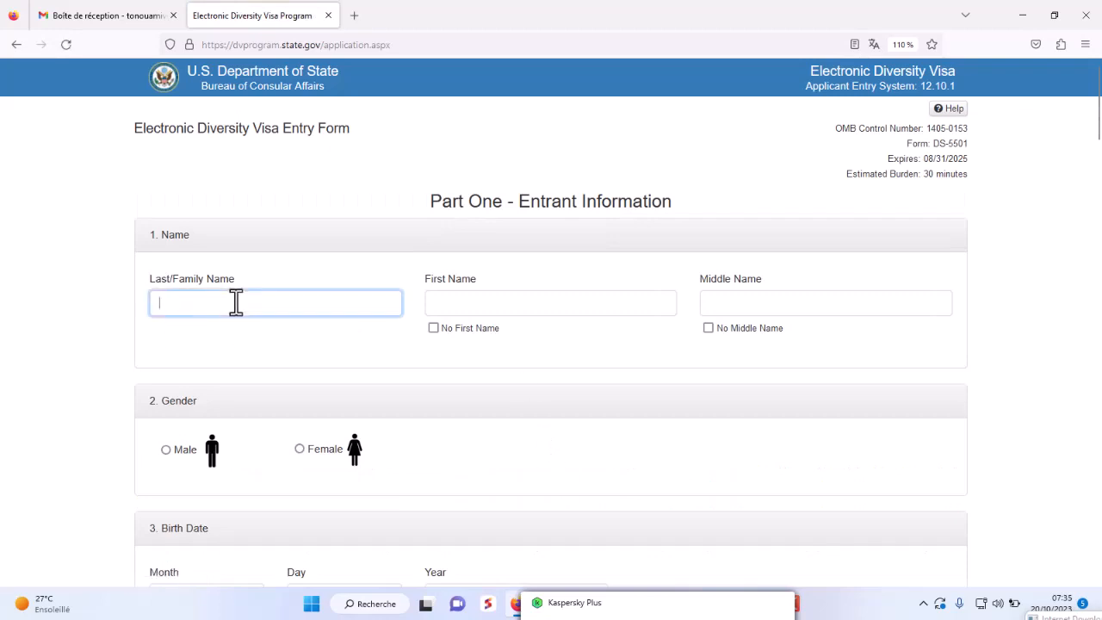
- Enter the entrant's last and first names and tick No Middle Name
type("iDPLUS")
left_click(532, 306)
type("ASTUCES")
left_click_drag(248, 308, 155, 303)
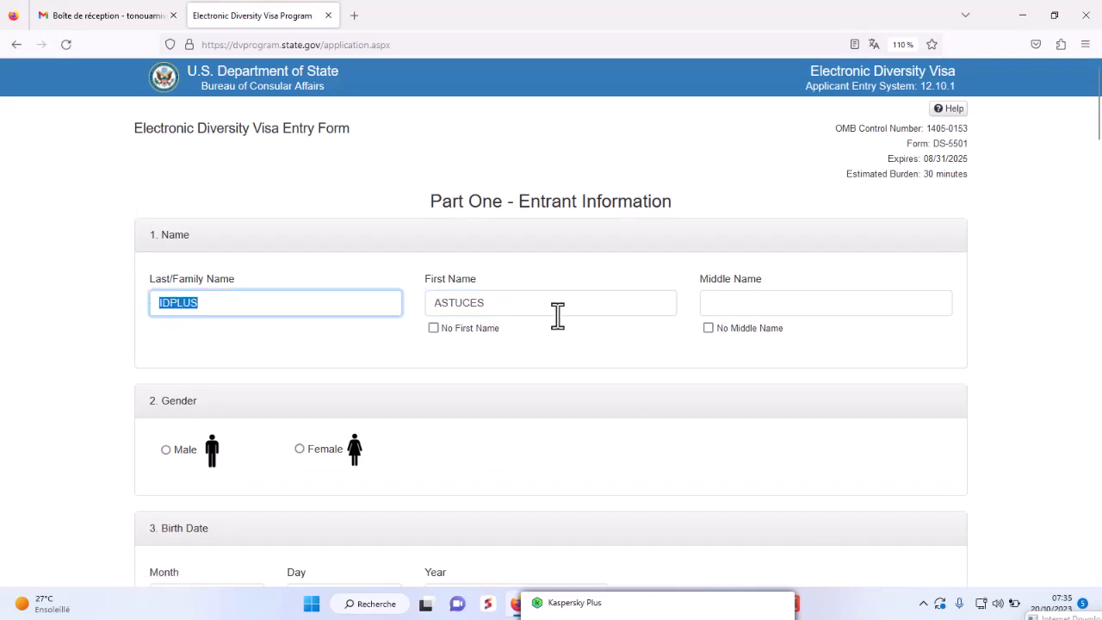
left_click_drag(551, 308, 427, 307)
left_click(620, 281)
scroll(575, 212, "down", 2)
scroll(573, 212, "up", 2)
left_click(529, 298)
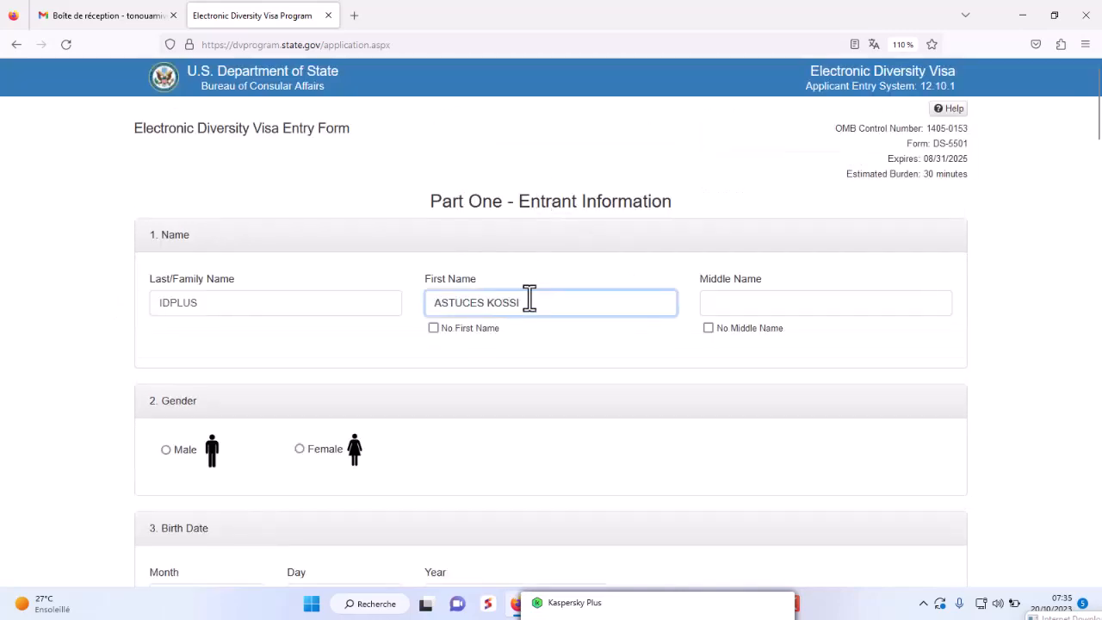
type("I")
scroll(832, 376, "down", 1)
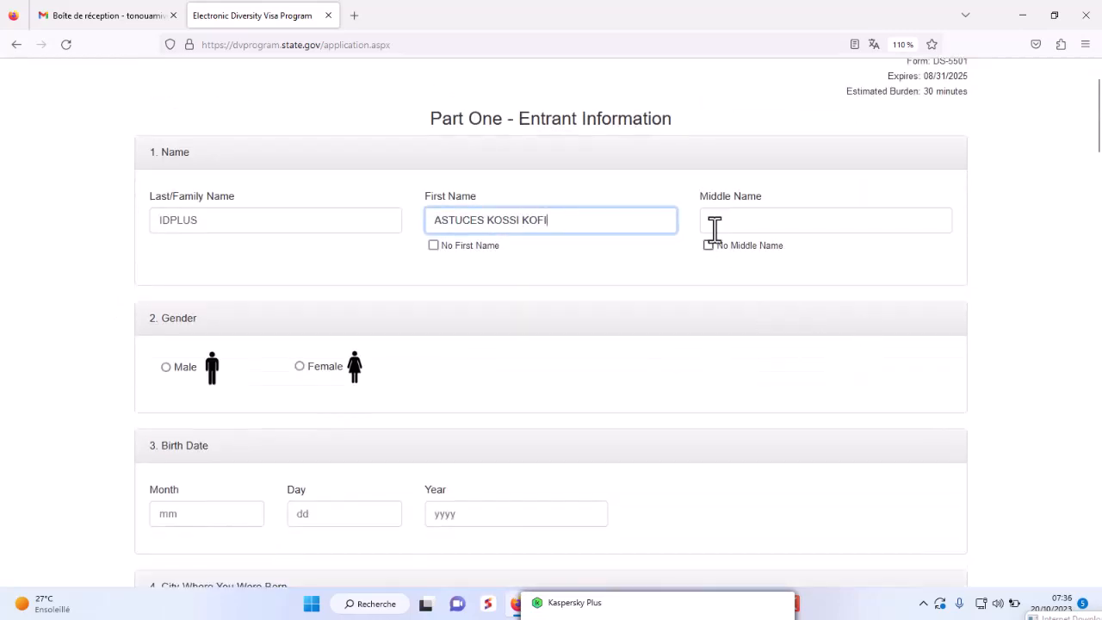
left_click(709, 244)
scroll(556, 385, "down", 2)
scroll(534, 383, "up", 2)
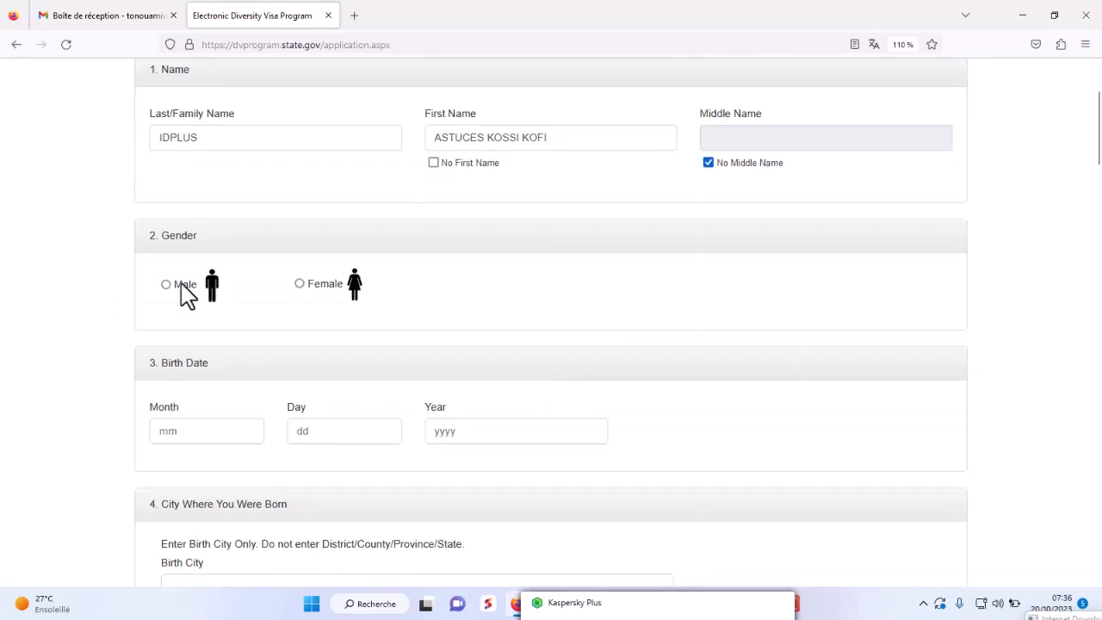
left_click(182, 285)
left_click(197, 430)
type("8")
left_click(315, 425)
type("2")
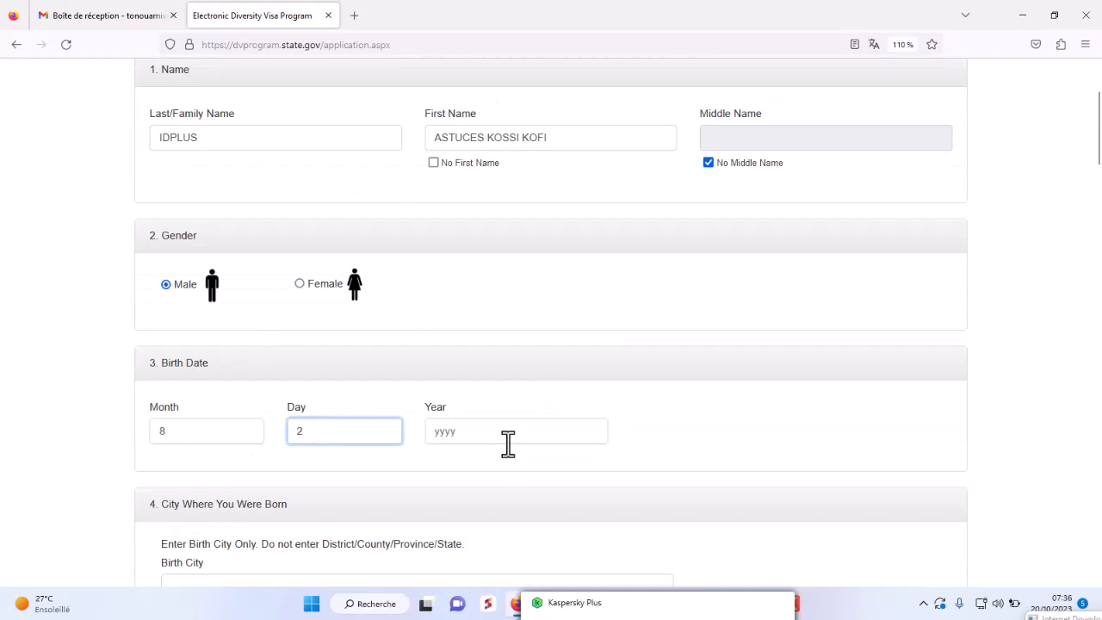
left_click(507, 444)
left_click_drag(198, 436, 143, 431)
type("2")
key("Tab")
type("24")
left_click(470, 435)
type("1990")
scroll(728, 433, "down", 3)
- Enter LOME as birth city and choose Togo as country of birth
left_click(322, 335)
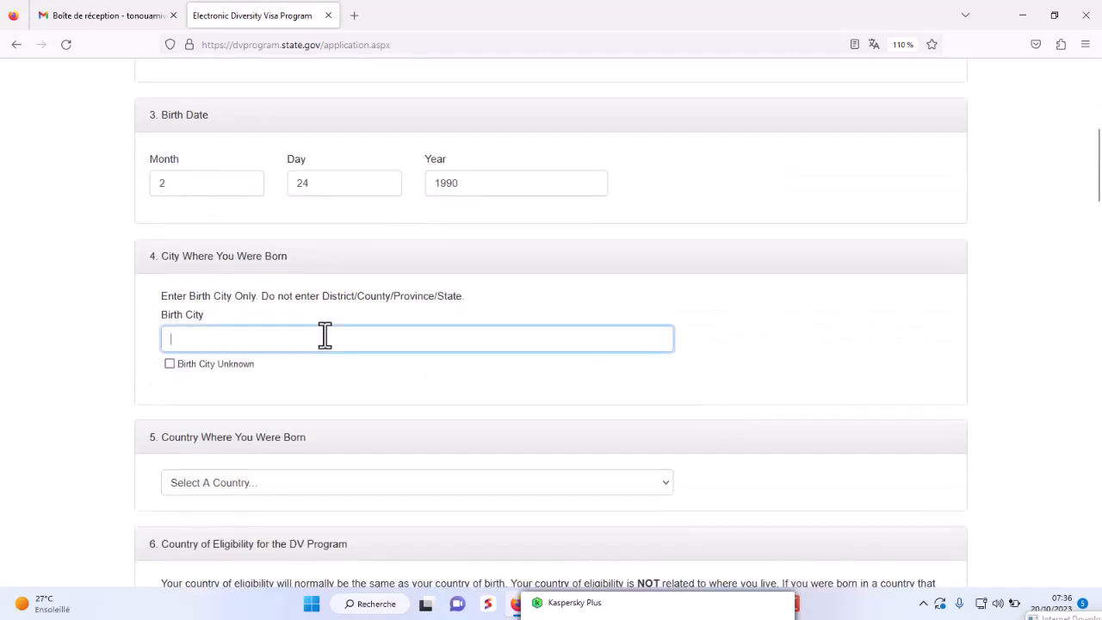
type("LOME")
scroll(212, 278, "down", 3)
left_click(234, 241)
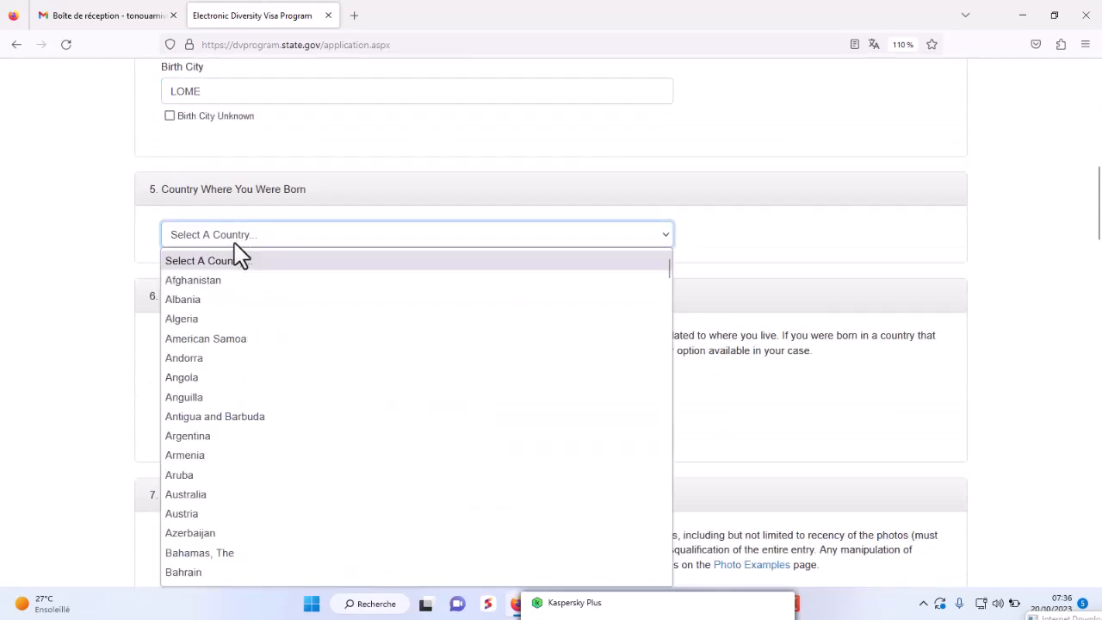
type("togo")
key("Return")
scroll(241, 254, "down", 2)
scroll(293, 331, "up", 1)
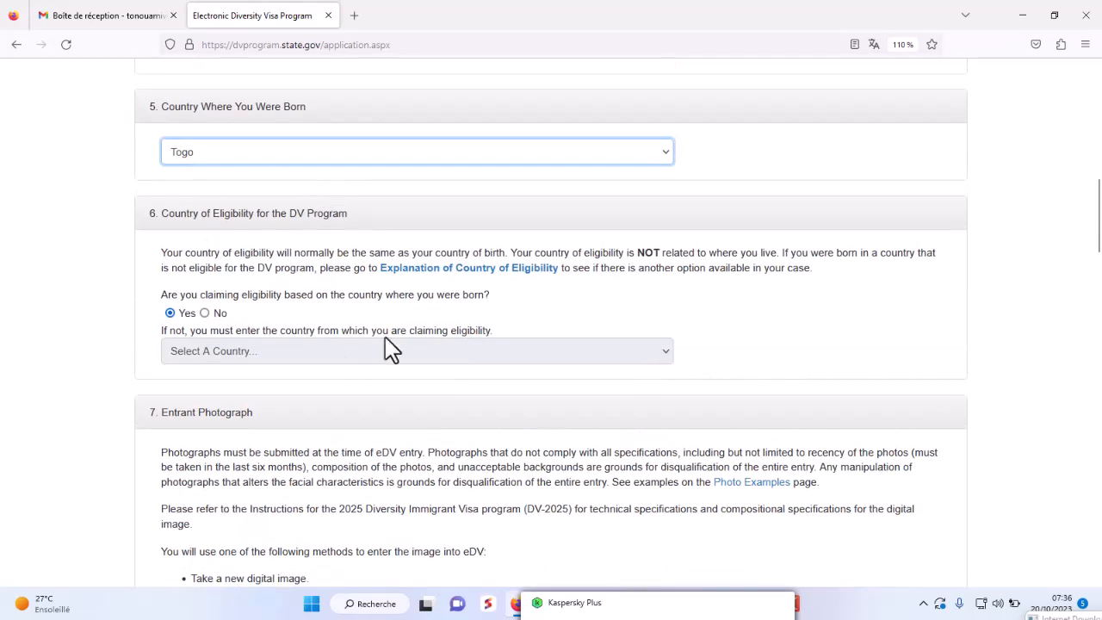
scroll(384, 347, "down", 2)
scroll(401, 349, "up", 3)
scroll(401, 350, "down", 2)
scroll(258, 345, "down", 3)
- Upload 18.jpg from the DV folder as the entrant photograph
left_click(345, 361)
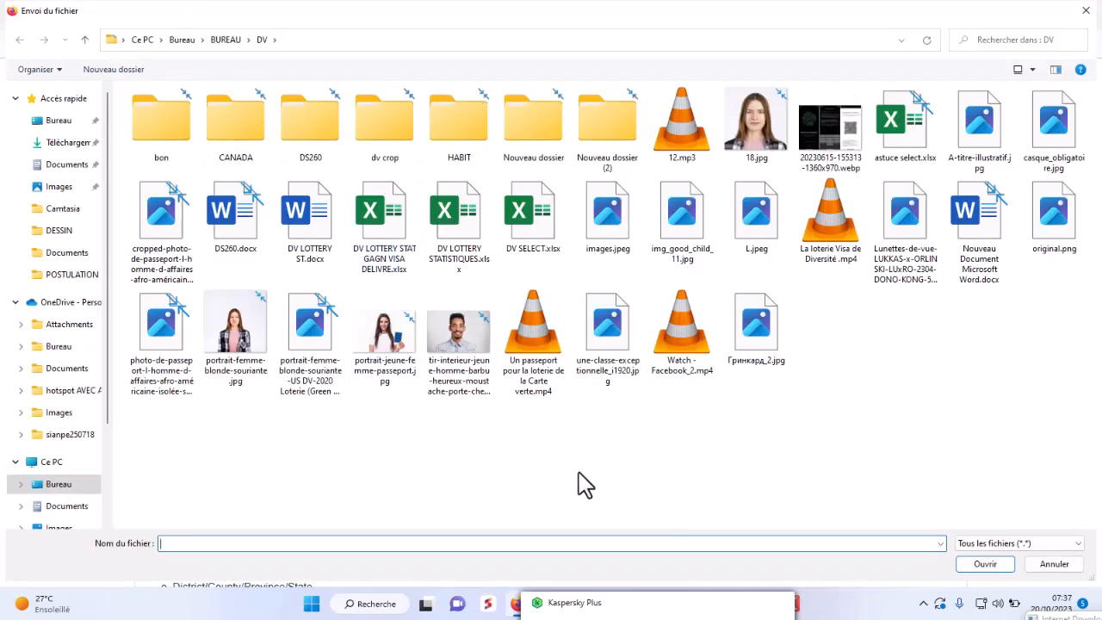
left_click(1085, 10)
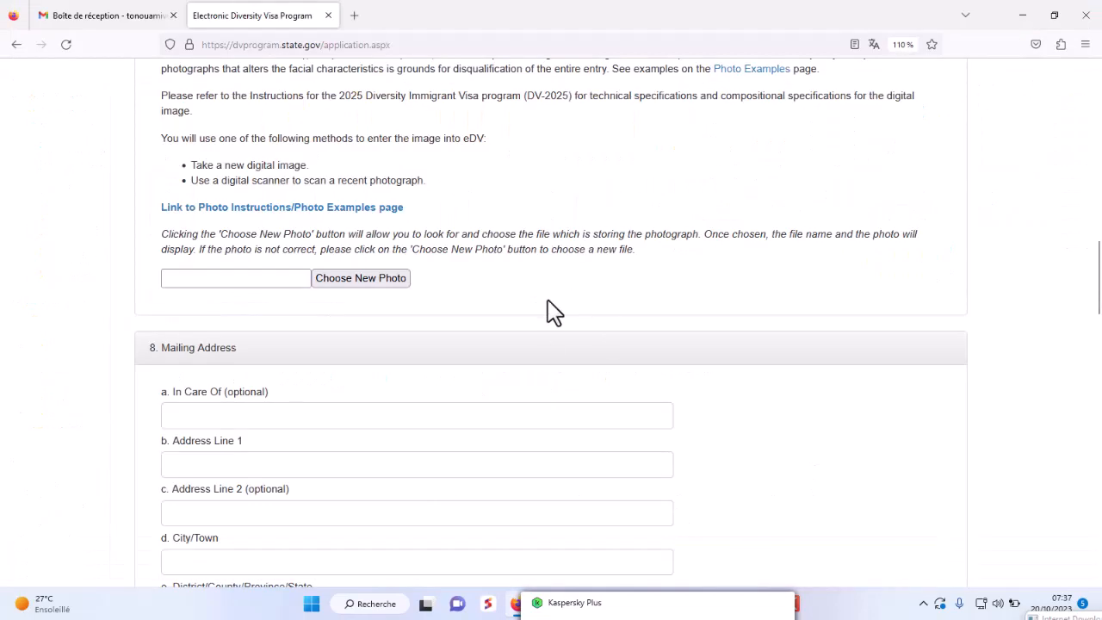
scroll(323, 387, "up", 2)
left_click_drag(159, 202, 647, 447)
left_click(620, 444)
scroll(618, 443, "down", 1)
scroll(621, 433, "up", 1)
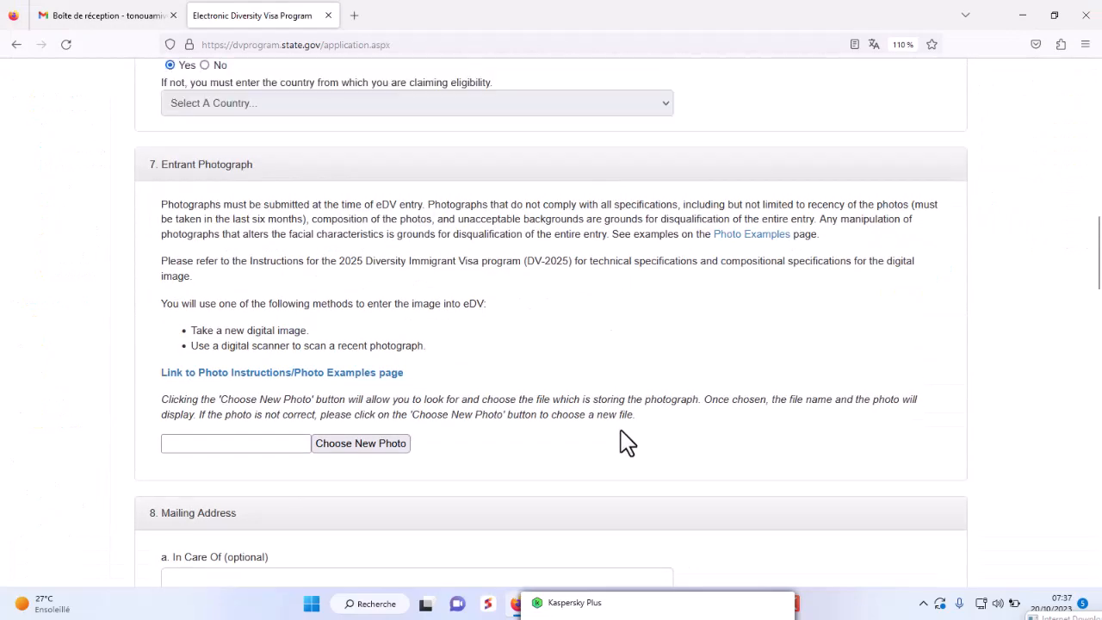
left_click(338, 446)
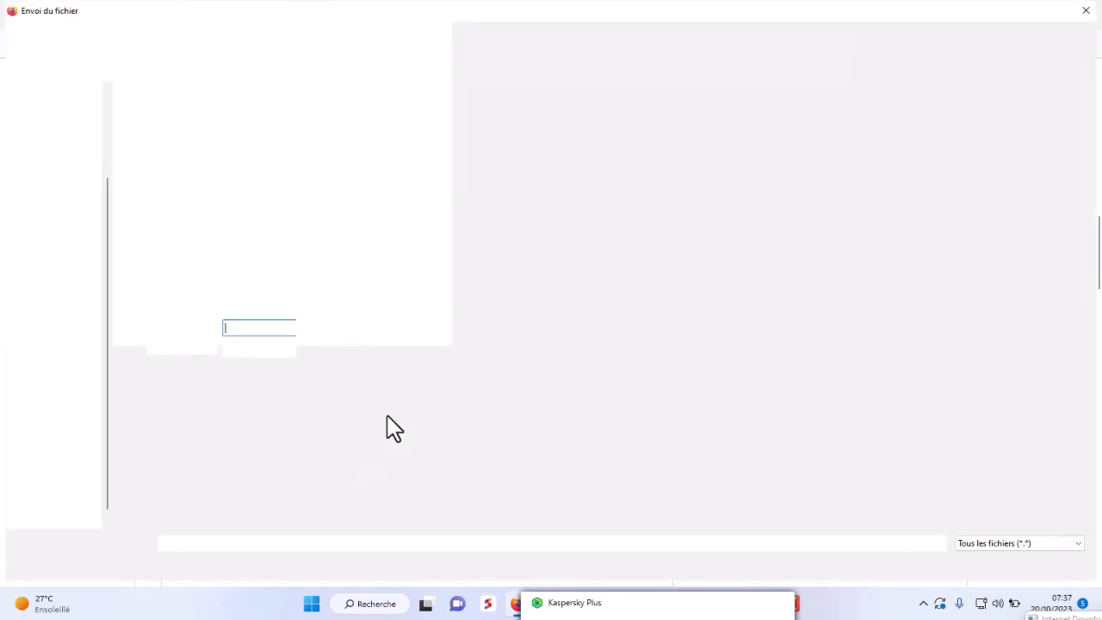
left_click(756, 142)
double_click(756, 142)
scroll(605, 339, "down", 3)
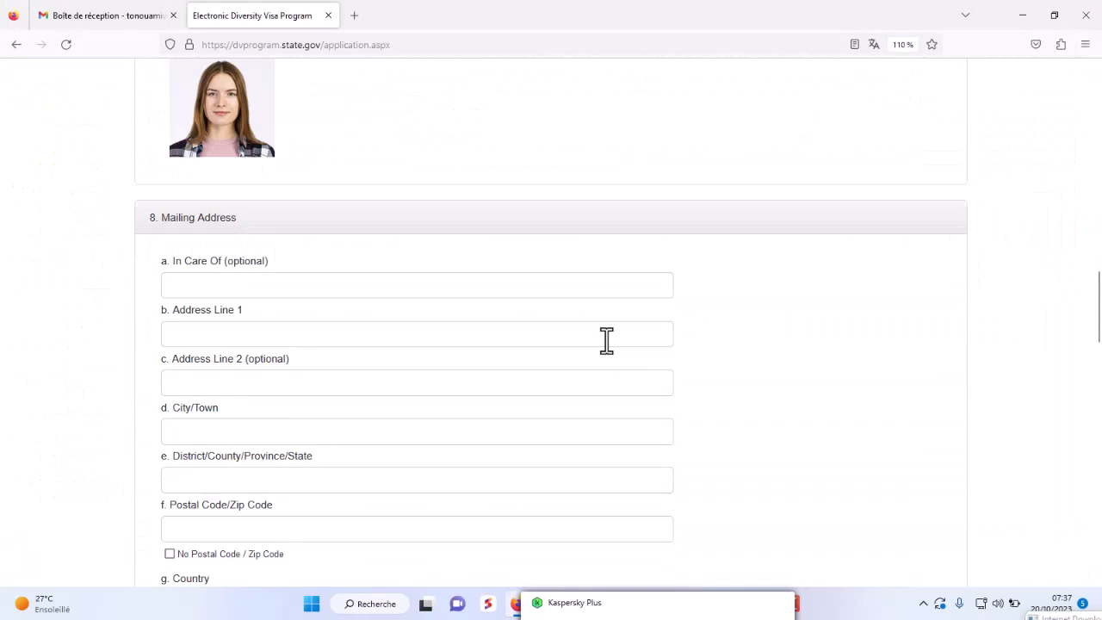
- Enter address line AGBALE, city LOME, district LOME, and tick No Postal Code
left_click(329, 293)
left_click(229, 336)
type("AGBALEPEDO")
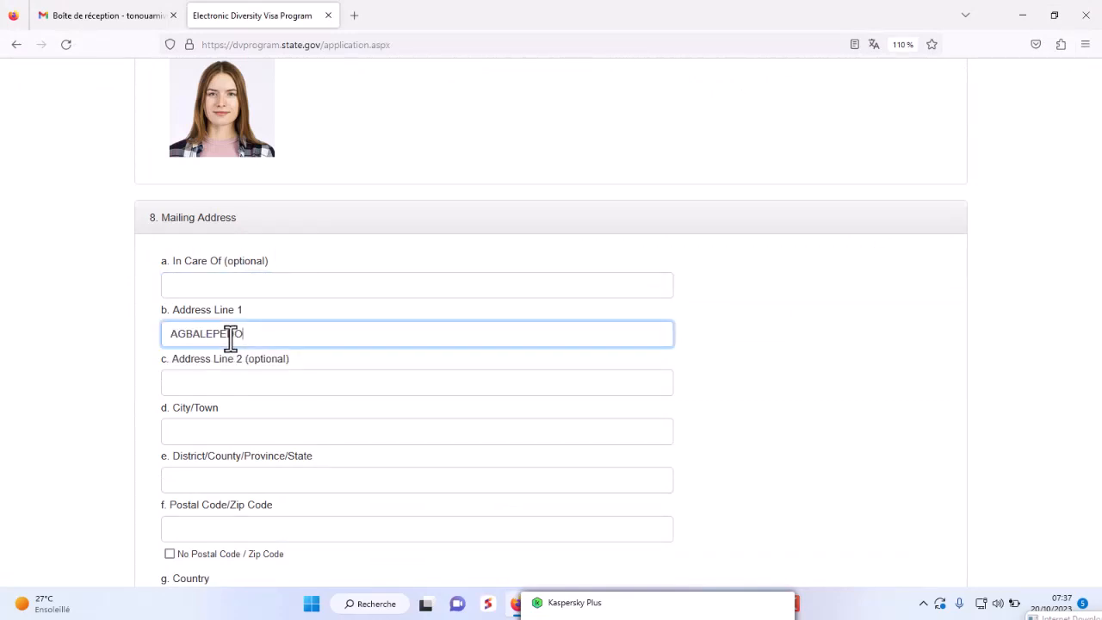
left_click(207, 432)
type("LOME")
scroll(271, 381, "down", 2)
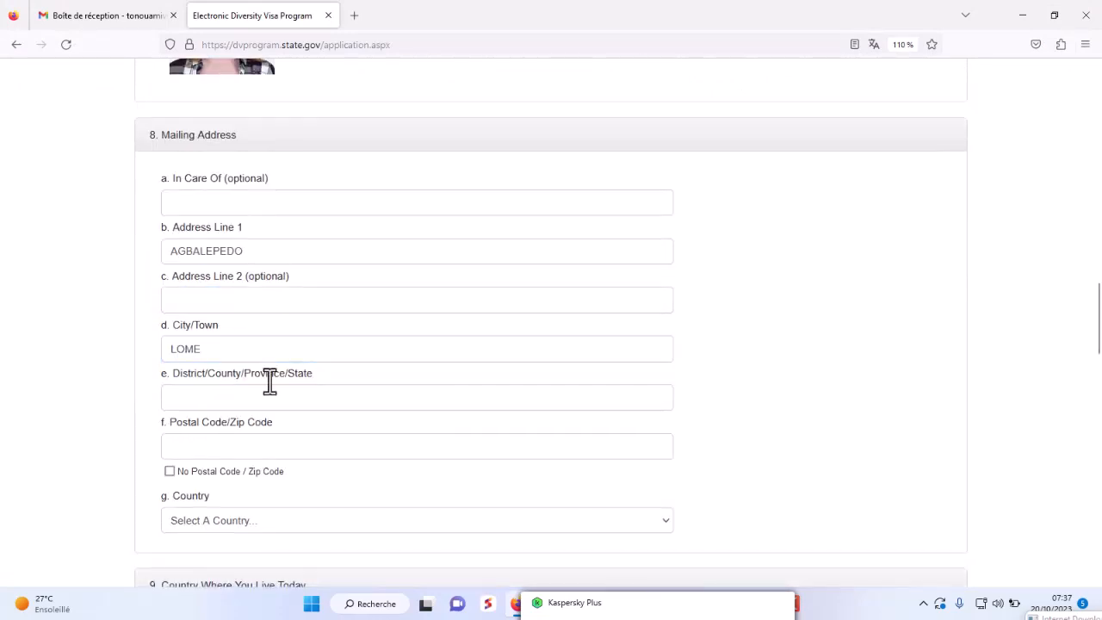
left_click(199, 398)
type("LOME")
left_click(206, 447)
left_click(169, 470)
scroll(234, 274, "down", 3)
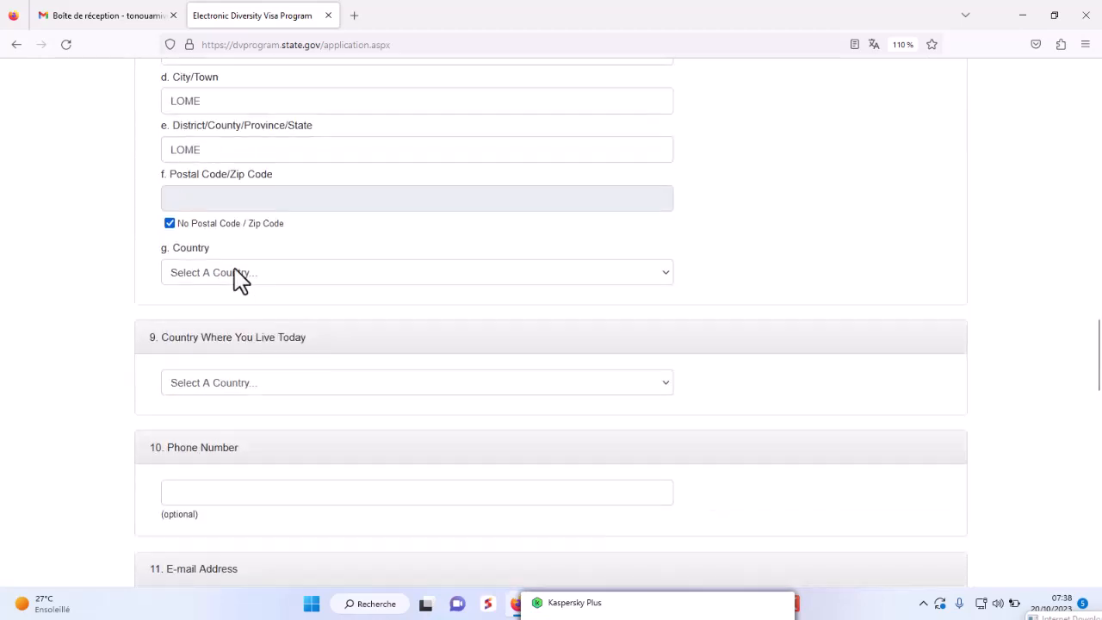
- Choose Togo as both the mailing country and the country of residence
left_click(237, 273)
type("TO")
key("Return")
left_click(221, 399)
type("TO")
key("Return")
scroll(388, 419, "down", 2)
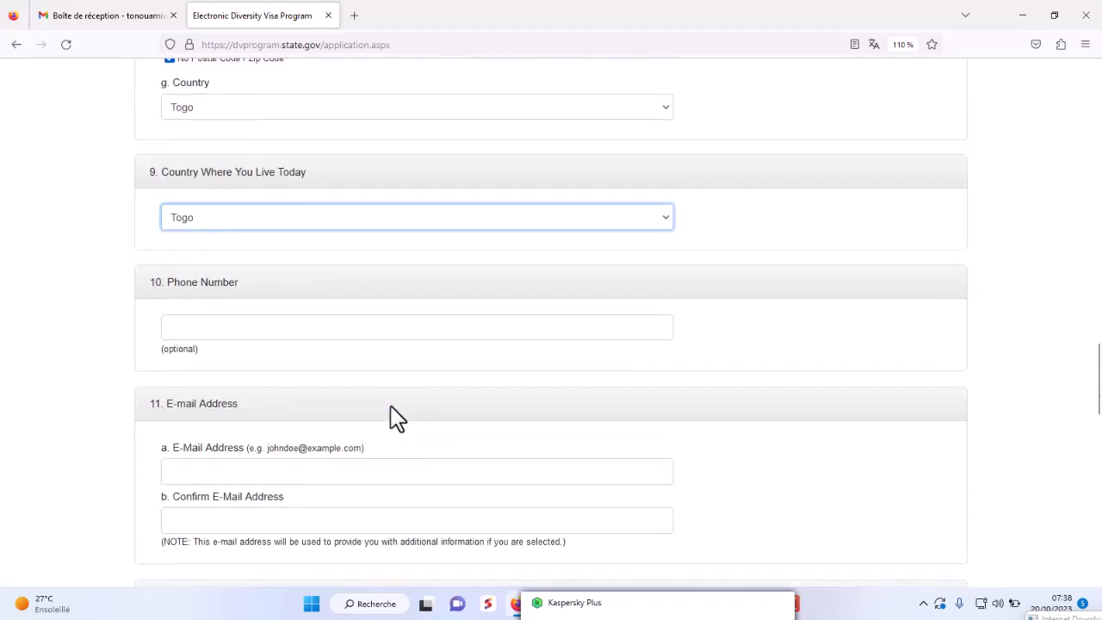
- Fill in the phone number, e-mail address and e-mail confirmation, then pick an education level
left_click(224, 327)
type("90272727")
scroll(223, 344, "down", 2)
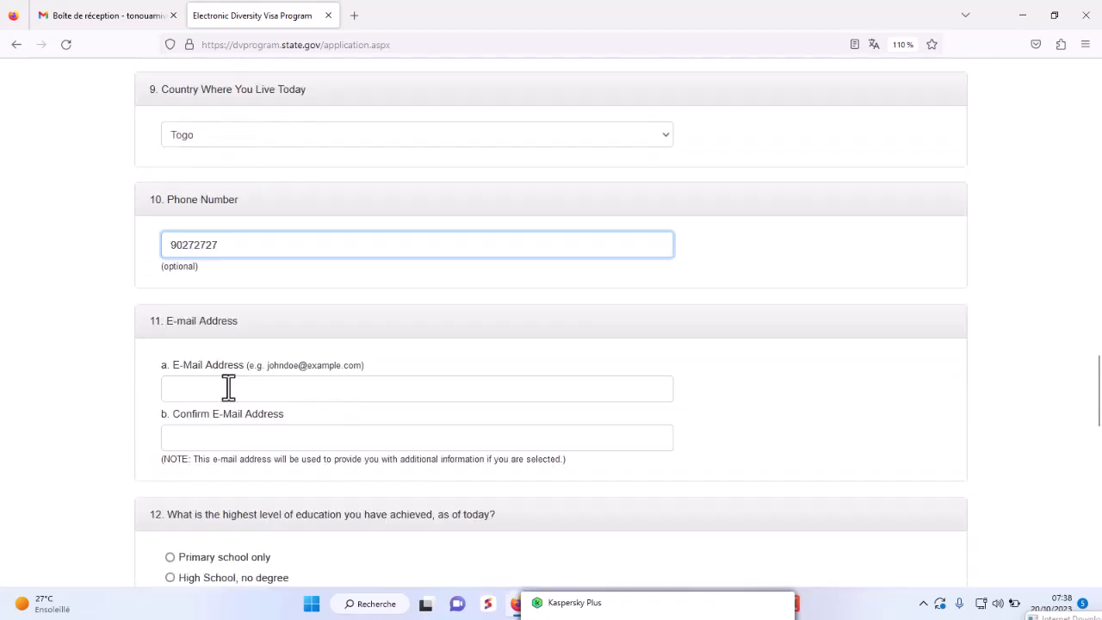
left_click(222, 389)
left_click(222, 390)
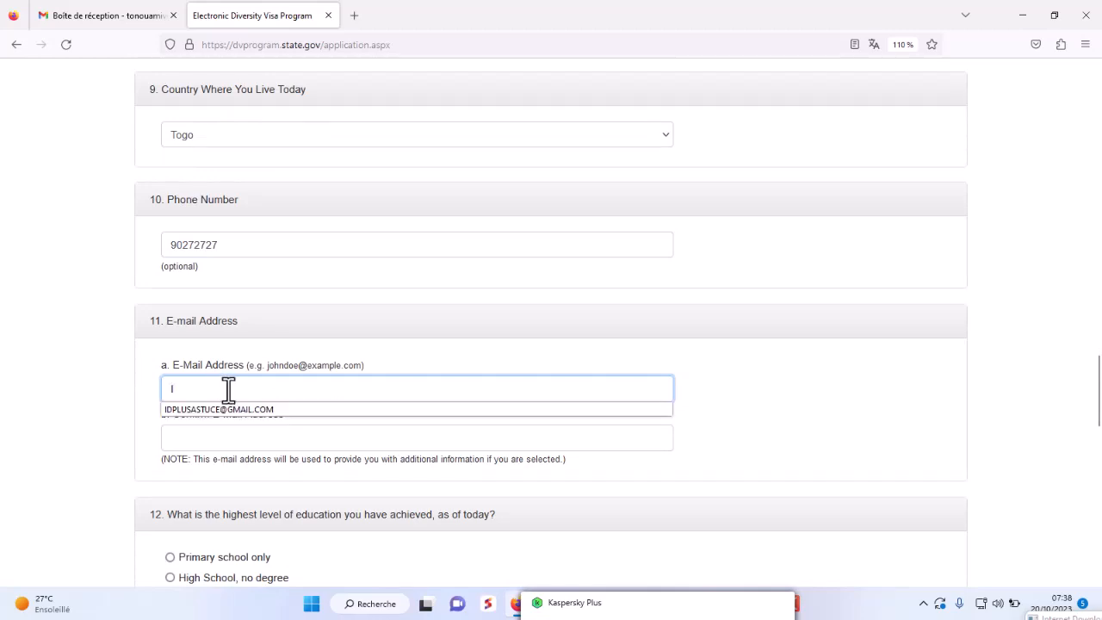
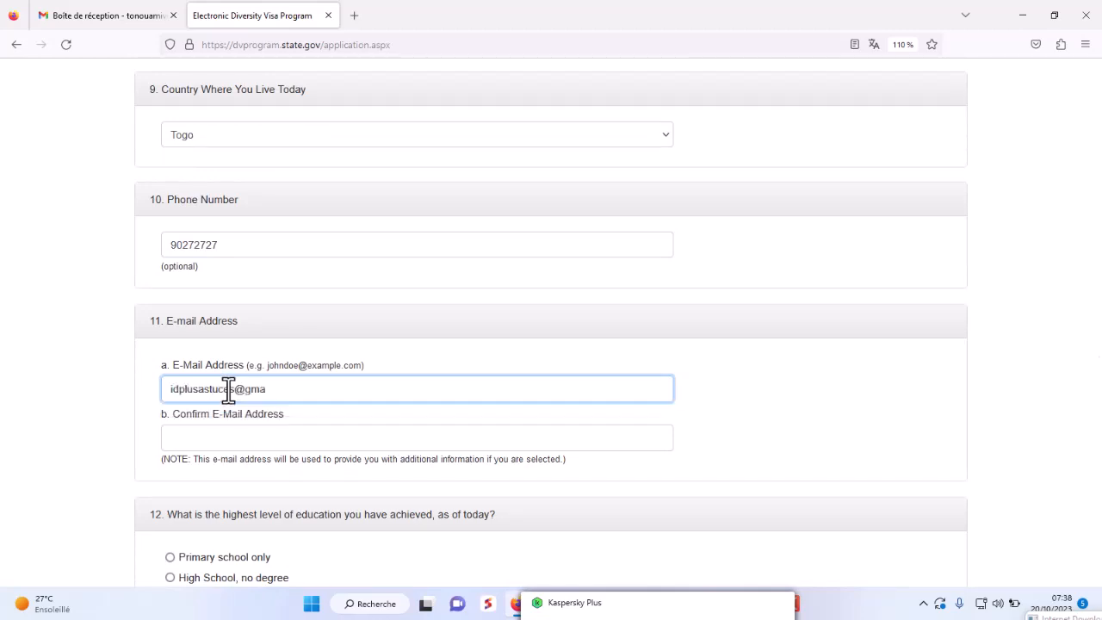
left_click_drag(315, 390, 155, 389)
scroll(278, 284, "down", 4)
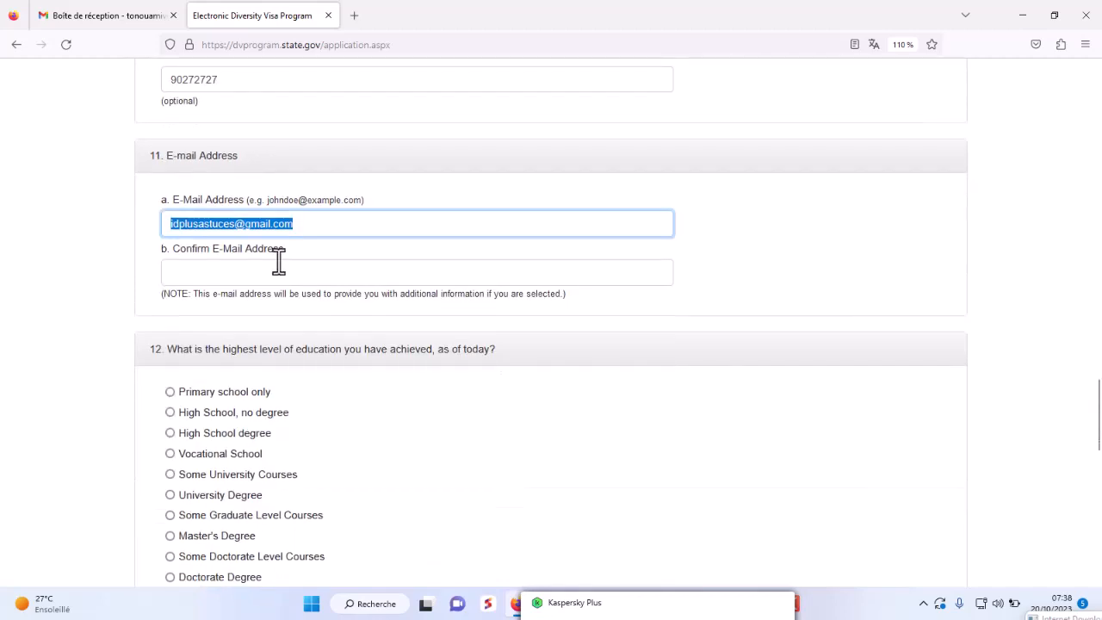
left_click(306, 224)
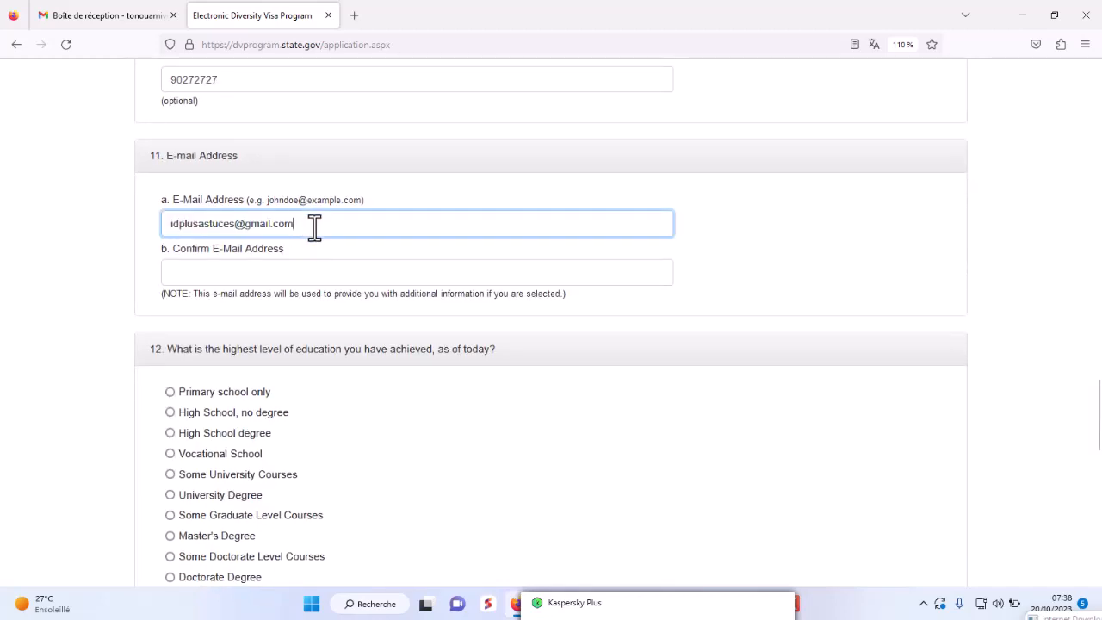
left_click(743, 234)
left_click(174, 224)
left_click(234, 271)
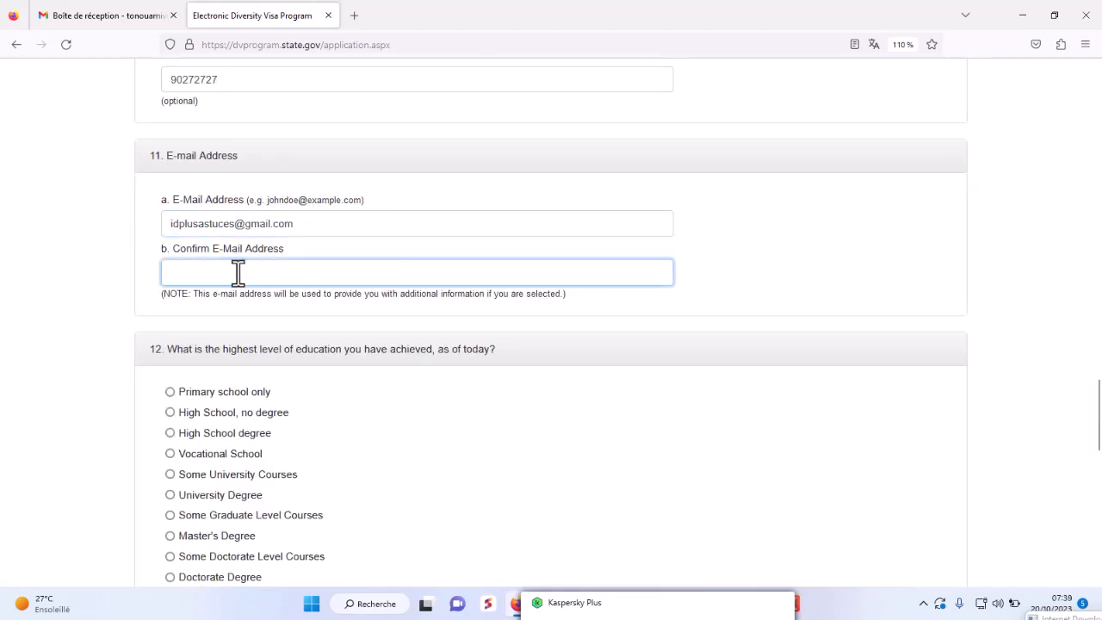
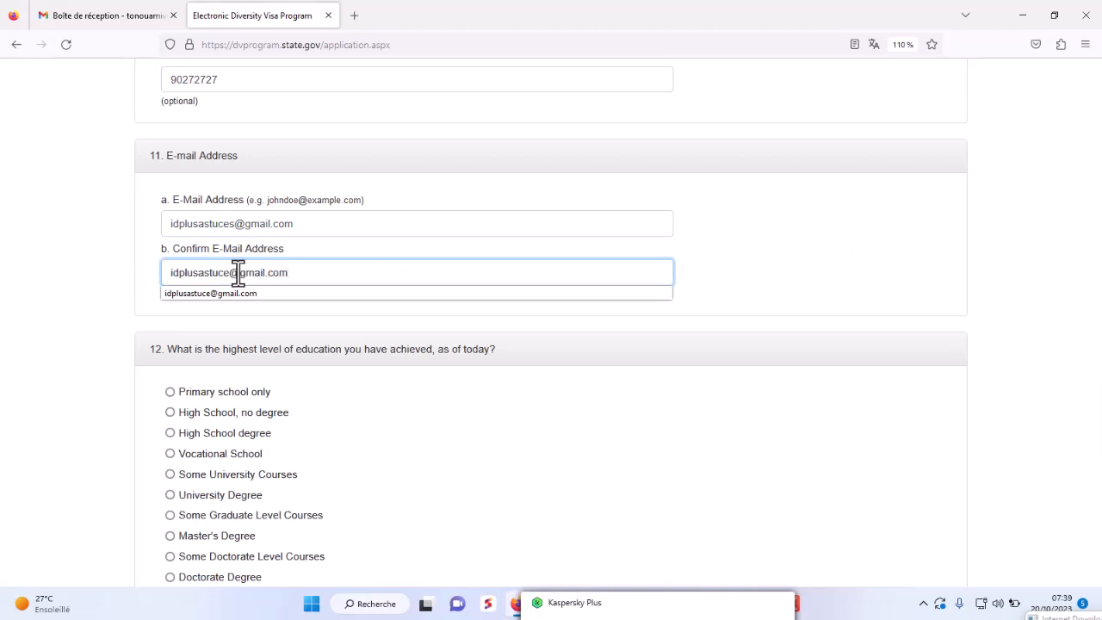
scroll(237, 272, "down", 4)
left_click(183, 228)
- Try the education levels, settling on High School, no degree, with the page zoomed in
left_click(174, 247)
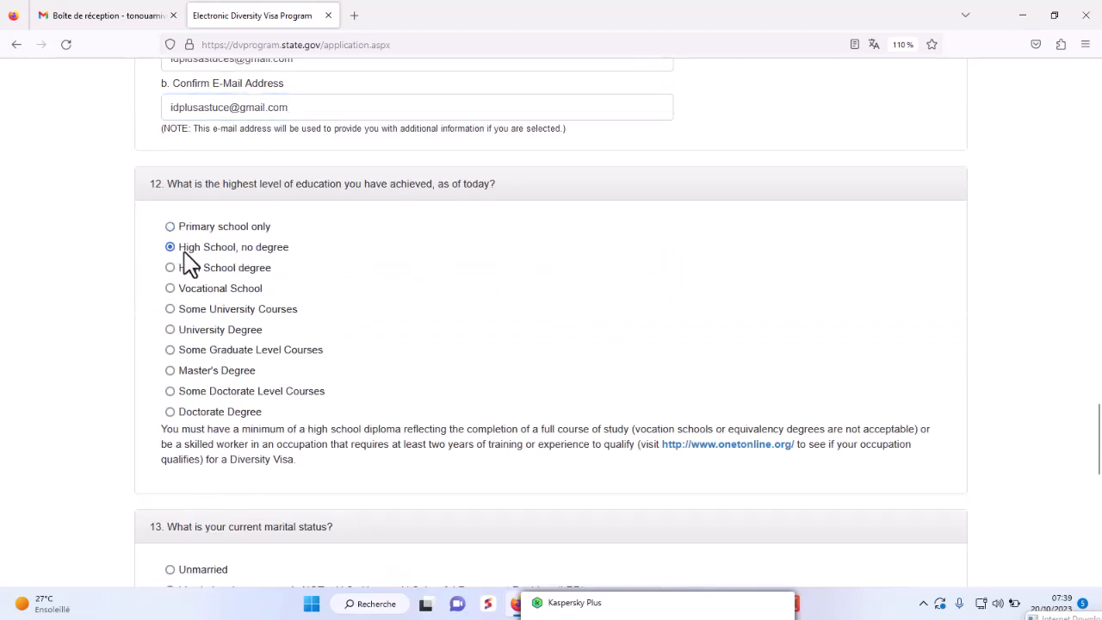
triple_click(182, 250)
left_click(173, 268)
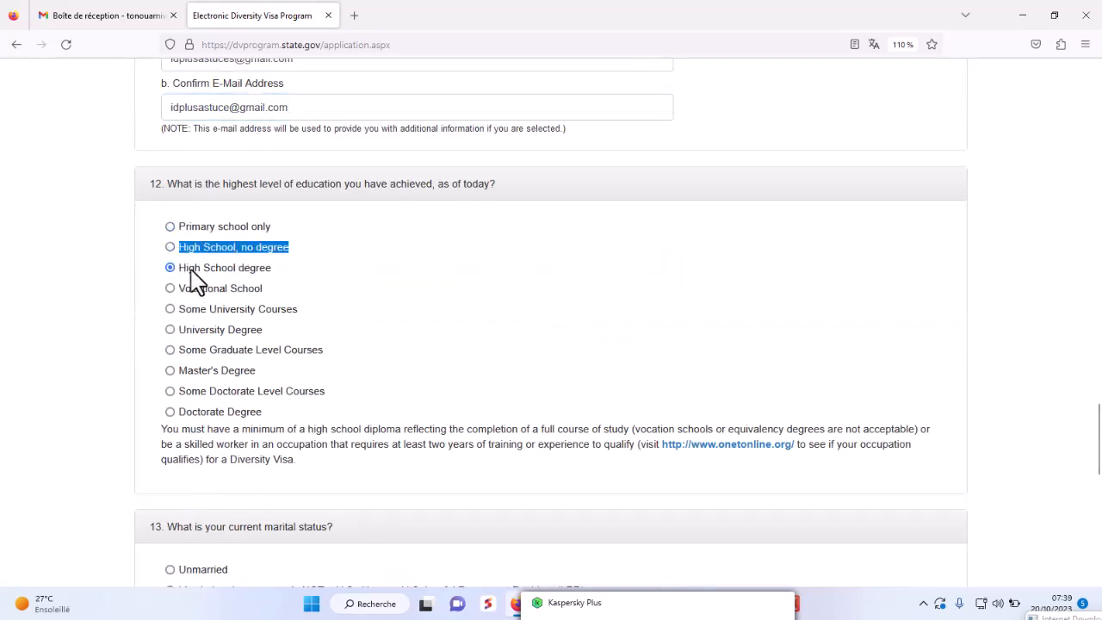
left_click(172, 291)
key("ctrl+plus")
left_click(97, 359)
key("ctrl+plus")
scroll(355, 366, "down", 1)
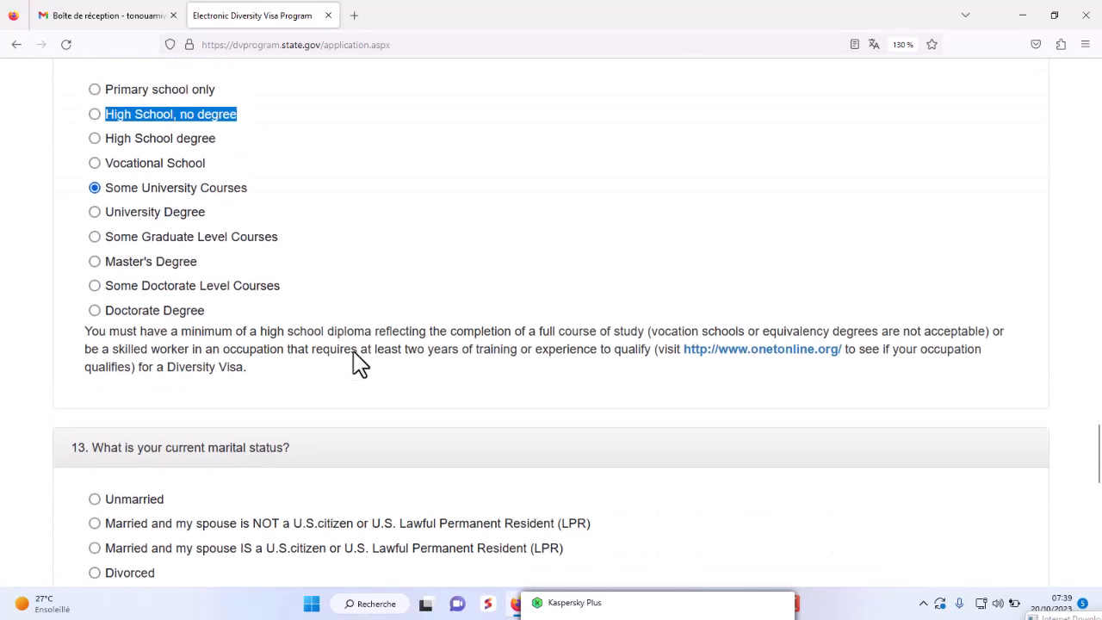
scroll(356, 366, "up", 2)
key("Down")
left_click(94, 307)
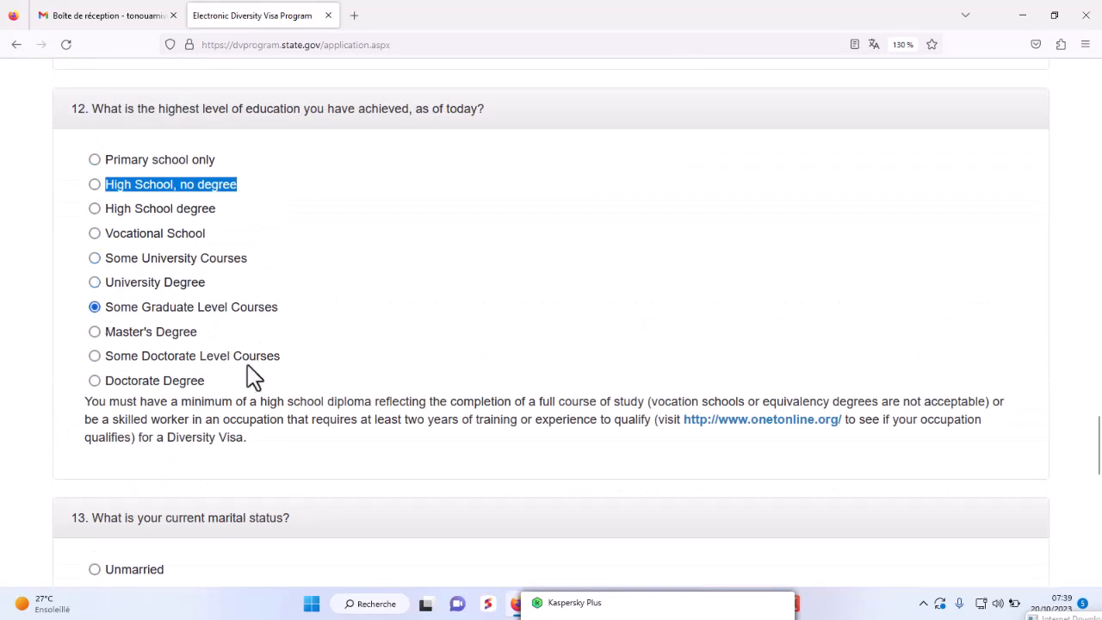
key("Down")
key("Down")
left_click(94, 380)
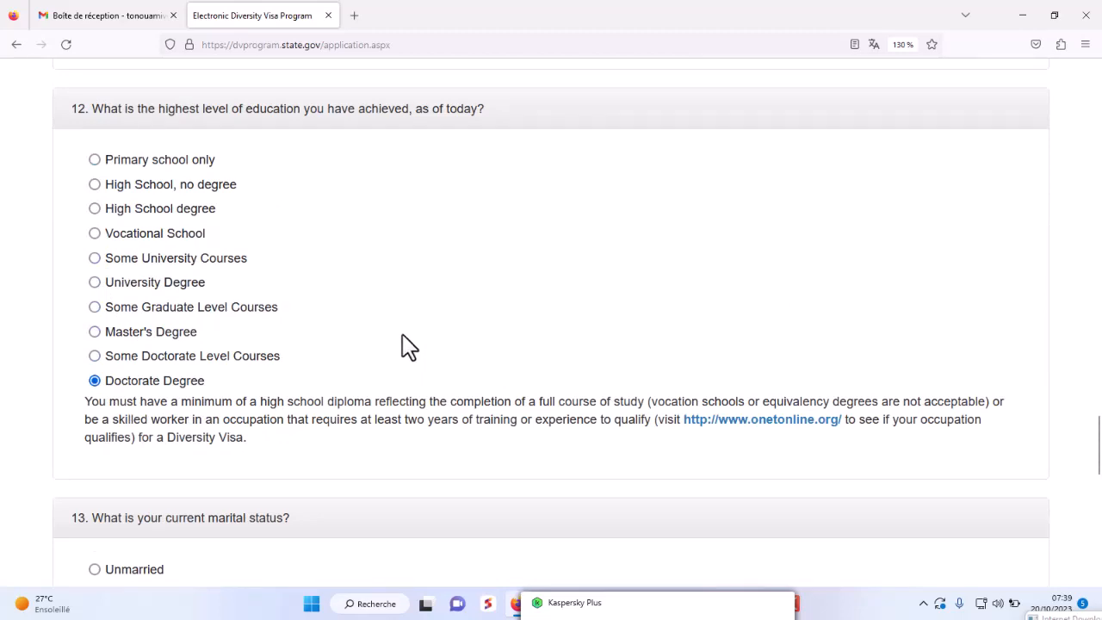
left_click(95, 184)
scroll(652, 320, "down", 5)
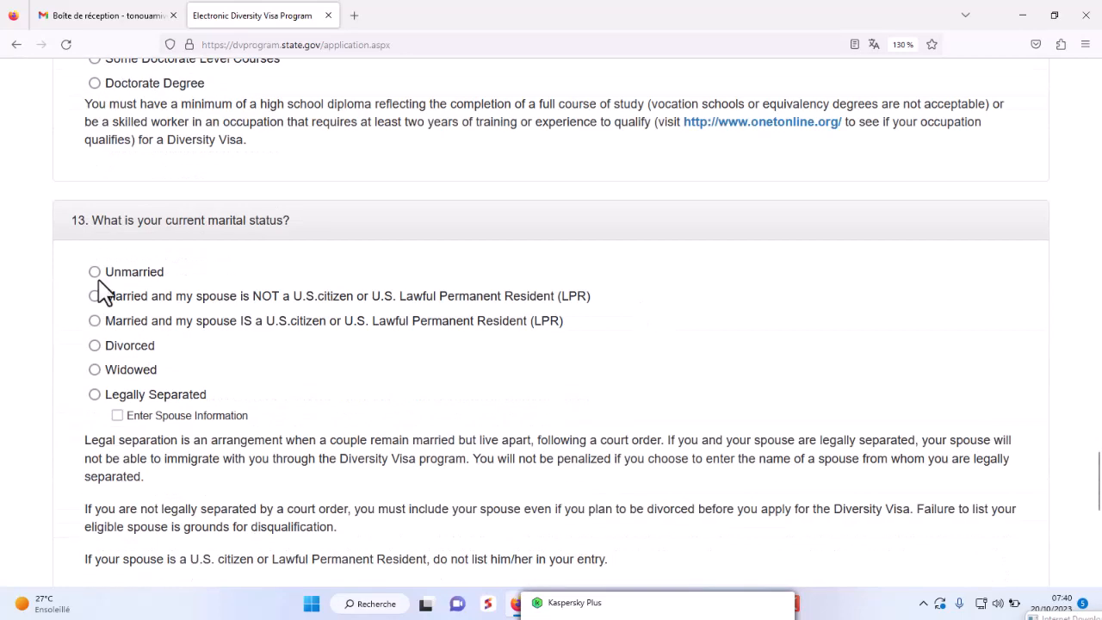
- Step through the marital status options, ending on Legally Separated
left_click(94, 172)
key("Down")
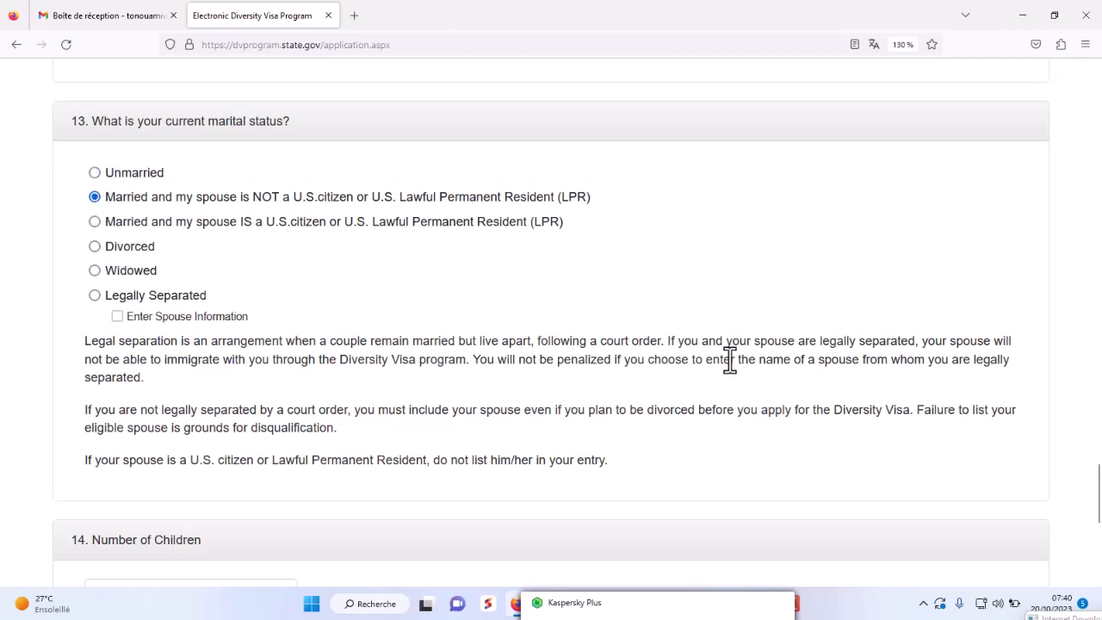
left_click(94, 221)
key("Down")
key("Down")
key("Down")
scroll(628, 312, "down", 1)
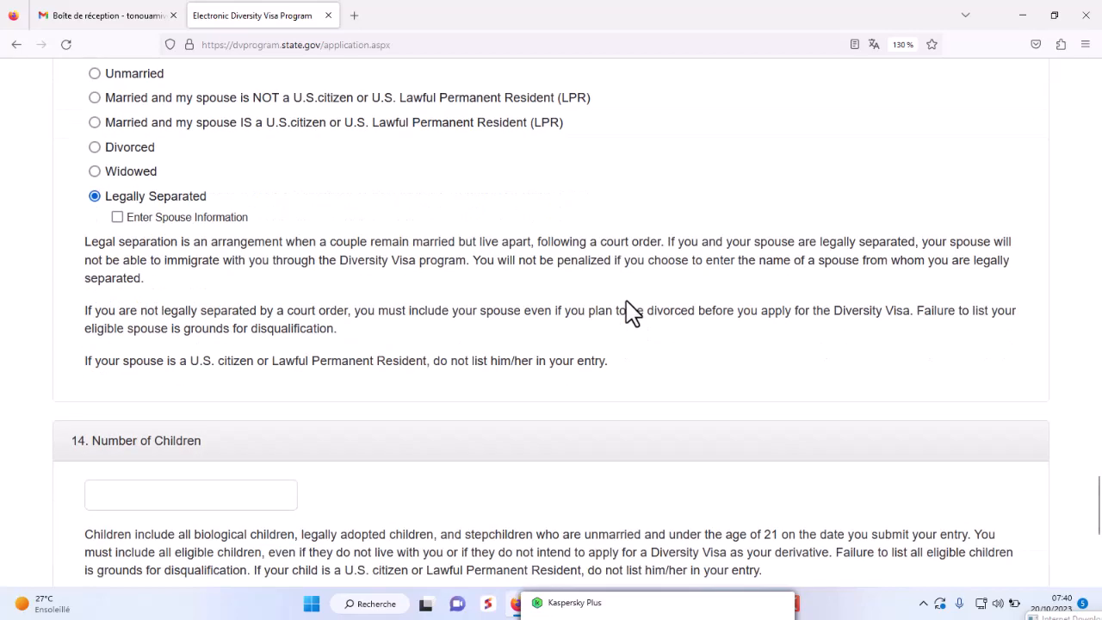
scroll(430, 313, "up", 2)
key("Down")
scroll(336, 332, "down", 5)
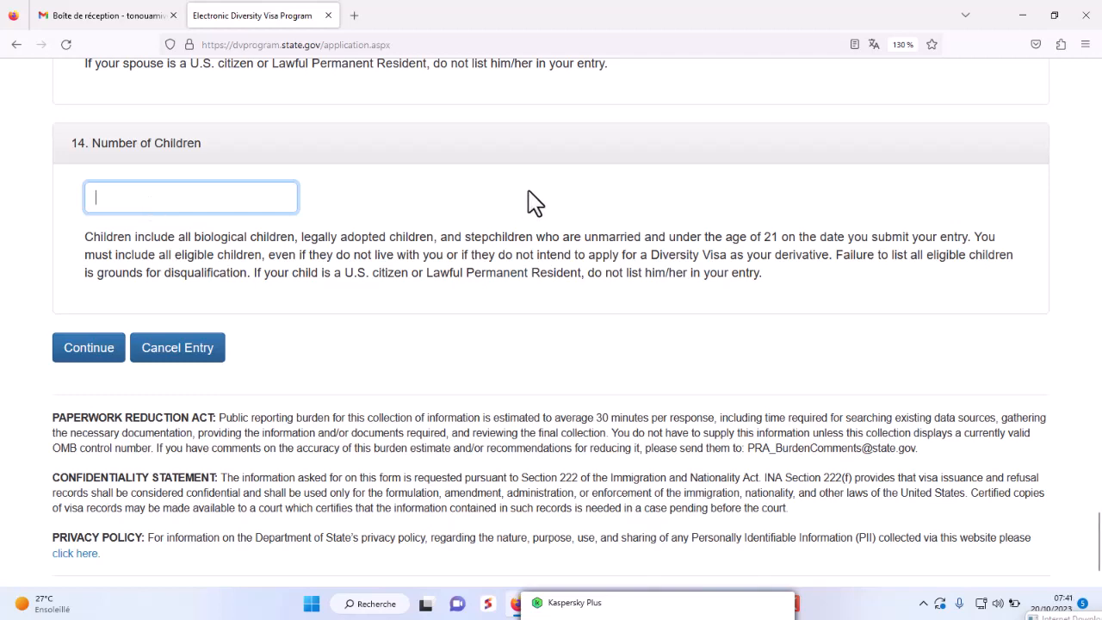
scroll(527, 203, "up", 2)
scroll(530, 203, "down", 2)
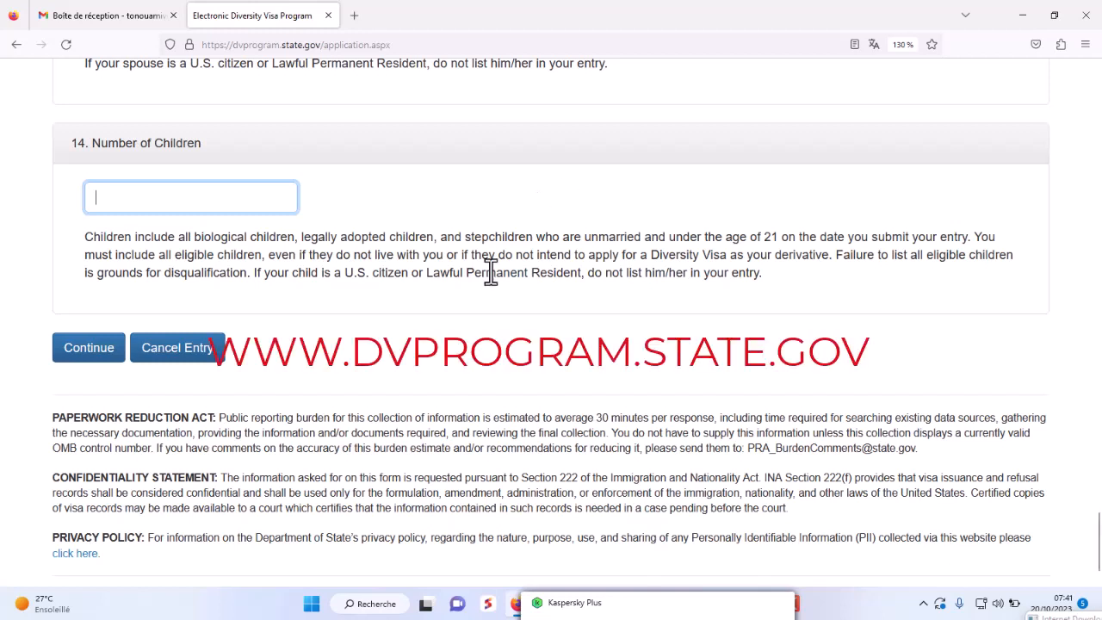
- Enter 1 as the number of children and submit the form
type("1")
left_click(89, 353)
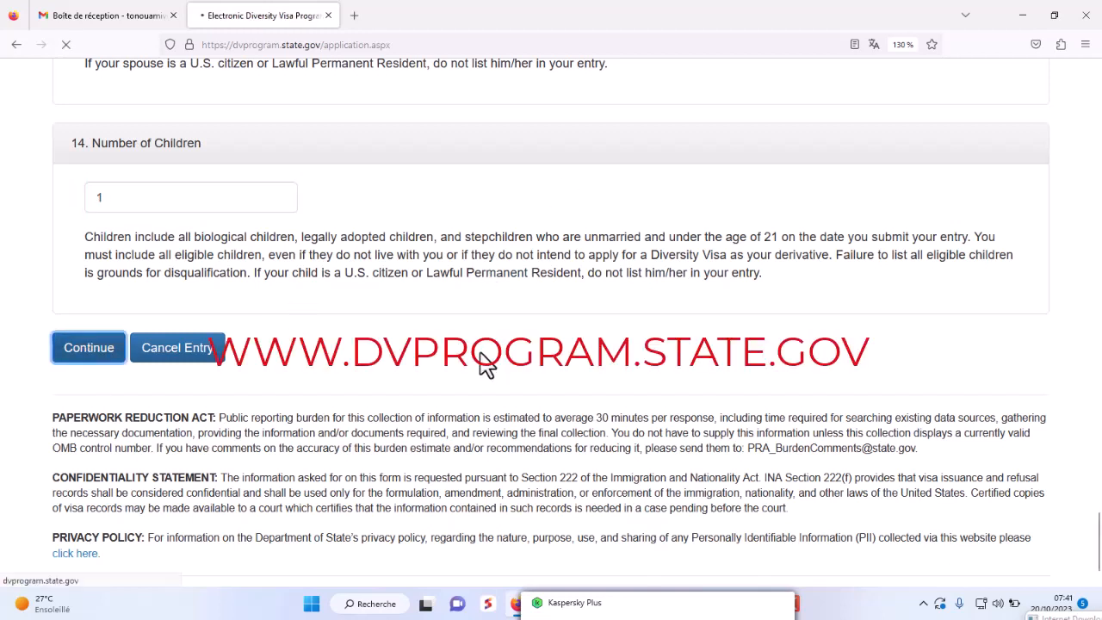
scroll(509, 355, "down", 5)
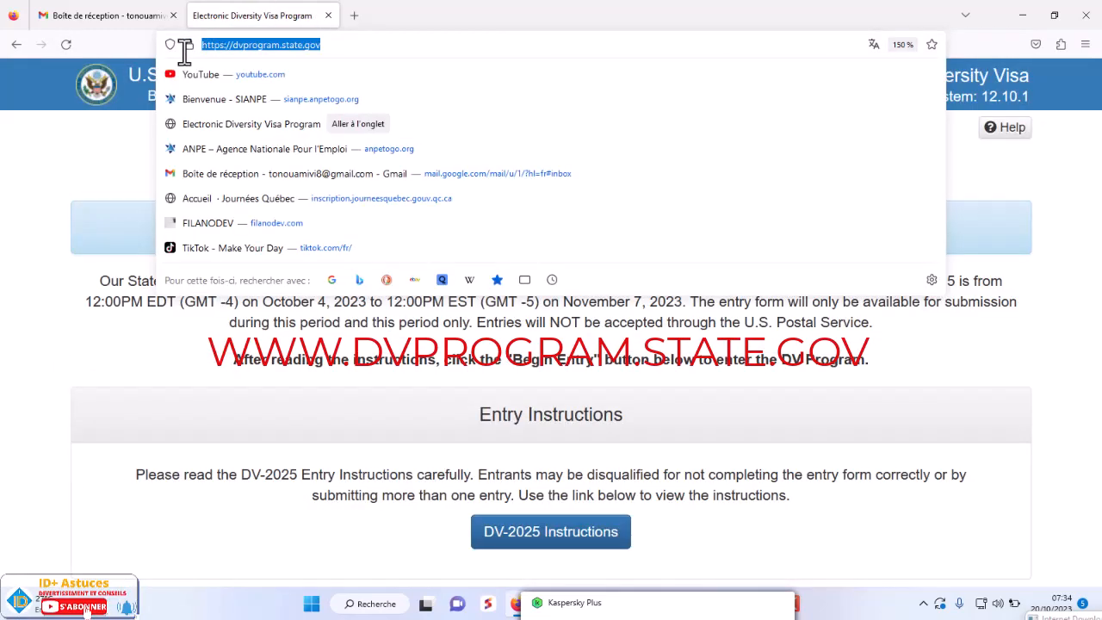
- Return to the welcome page at 110% zoom and begin a new entry
left_click(61, 197)
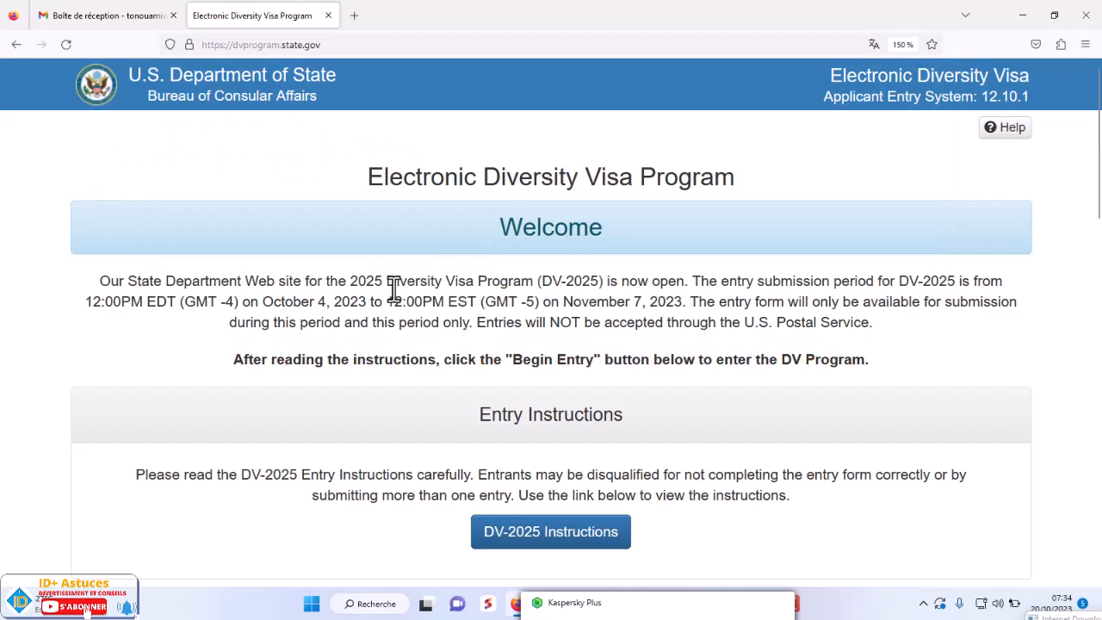
key("ctrl+minus")
key("ctrl+minus")
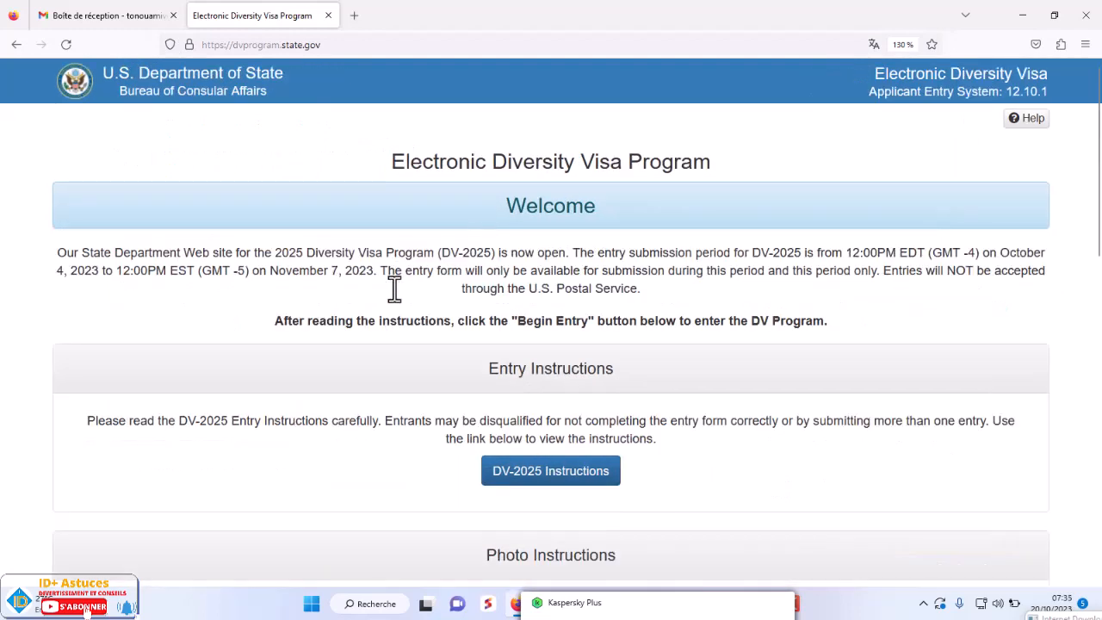
key("ctrl+minus")
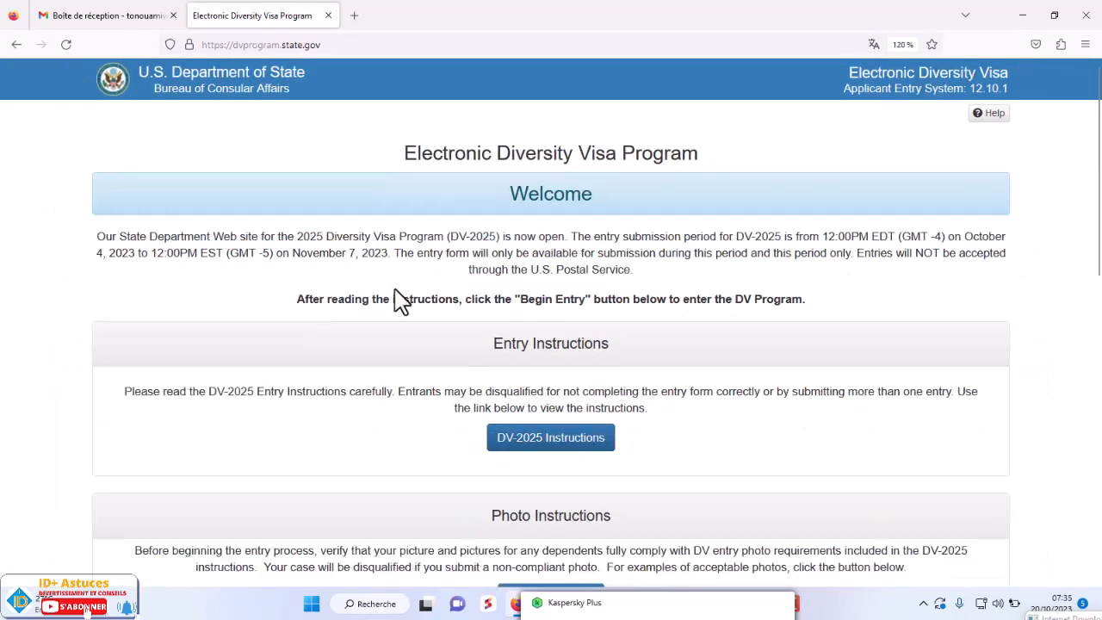
left_click(1086, 44)
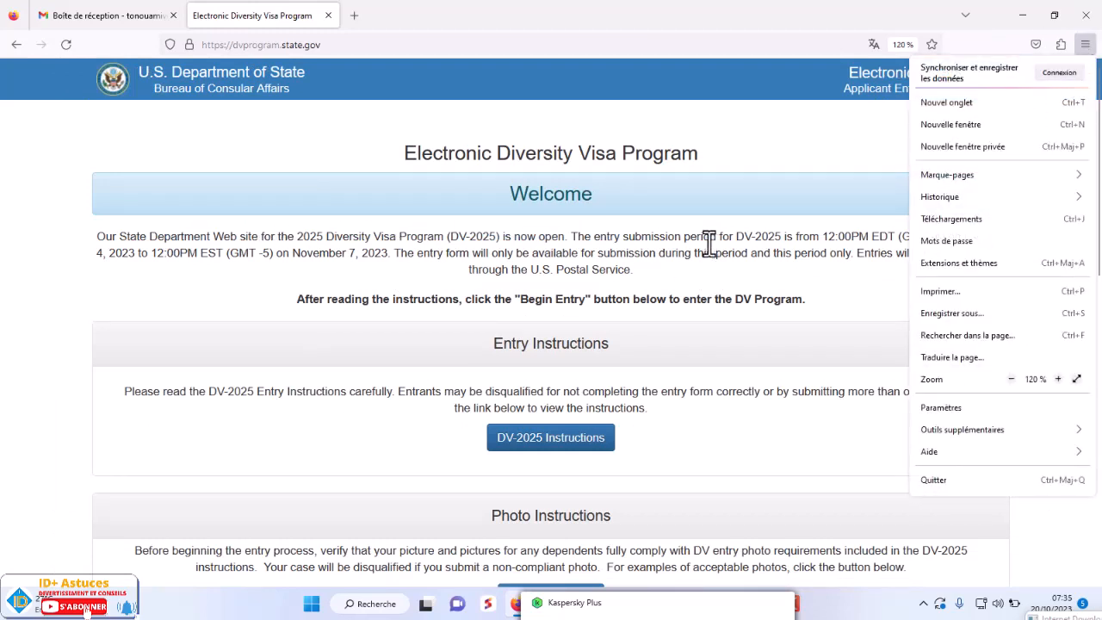
key("ctrl+minus")
scroll(583, 301, "down", 3)
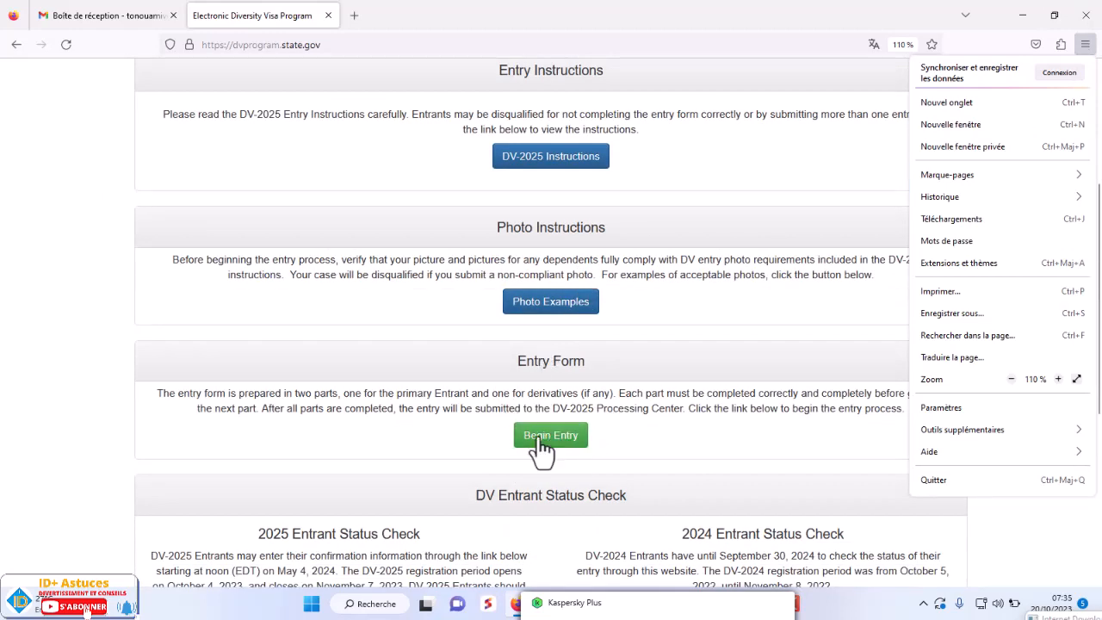
left_click(551, 435)
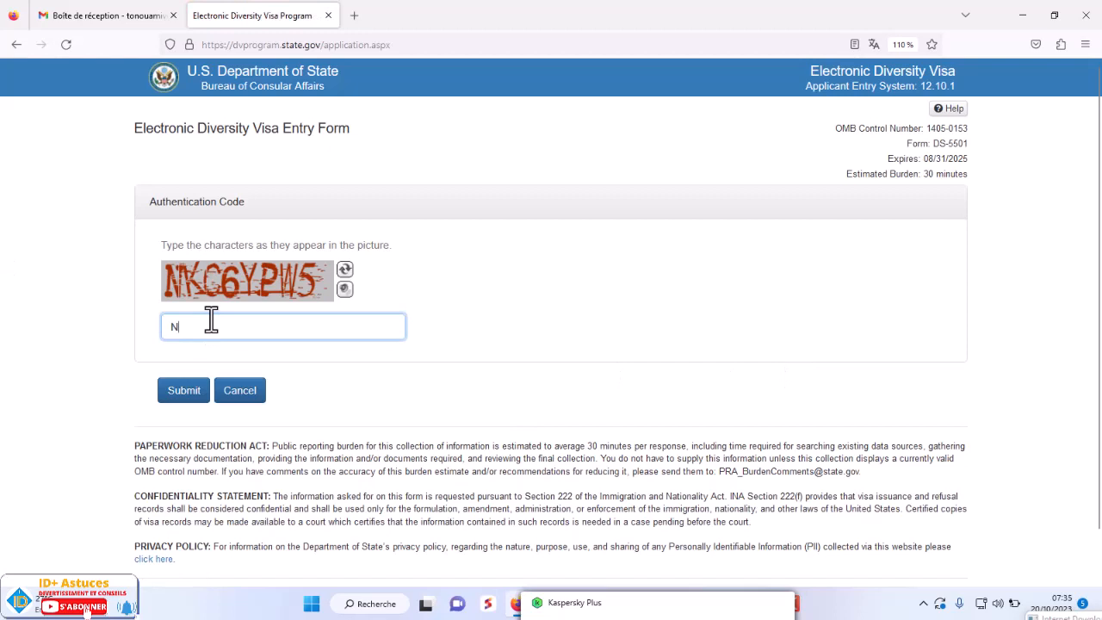
- Enter the authentication code from the picture and submit it
type("KC6YPW5")
left_click(183, 389)
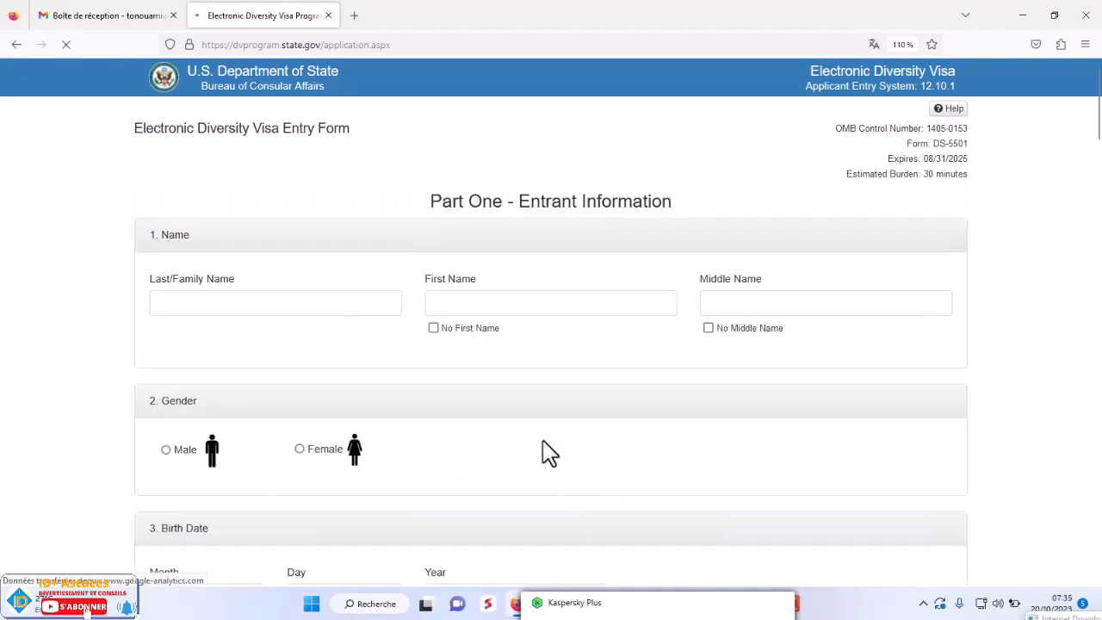
- Type the entrant's last and first names in Part One and tick No Middle Name
left_click(236, 302)
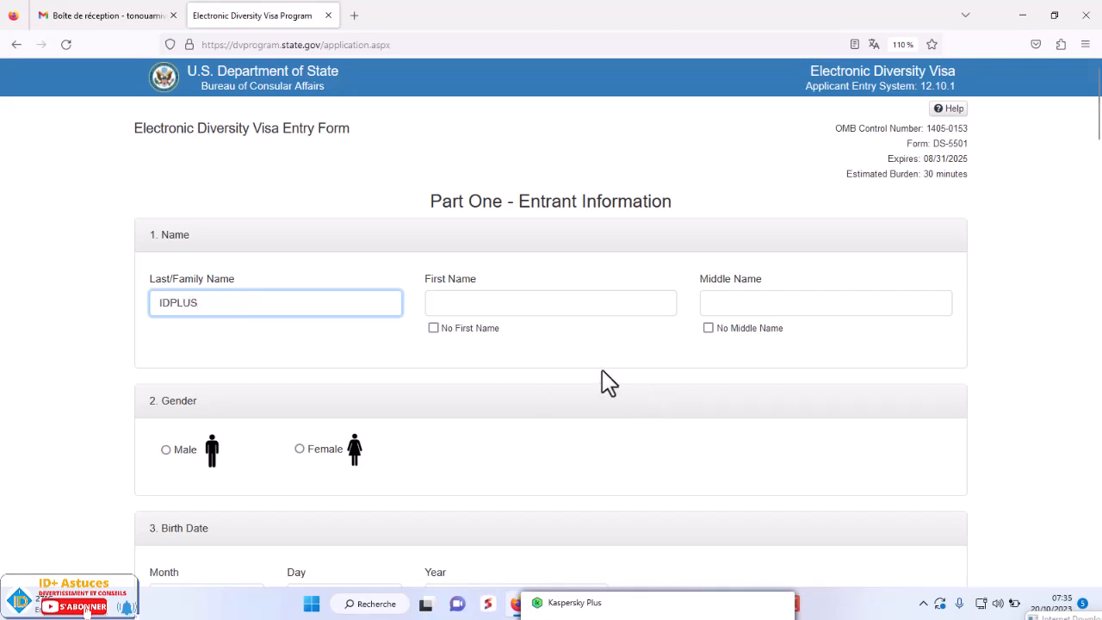
left_click(532, 305)
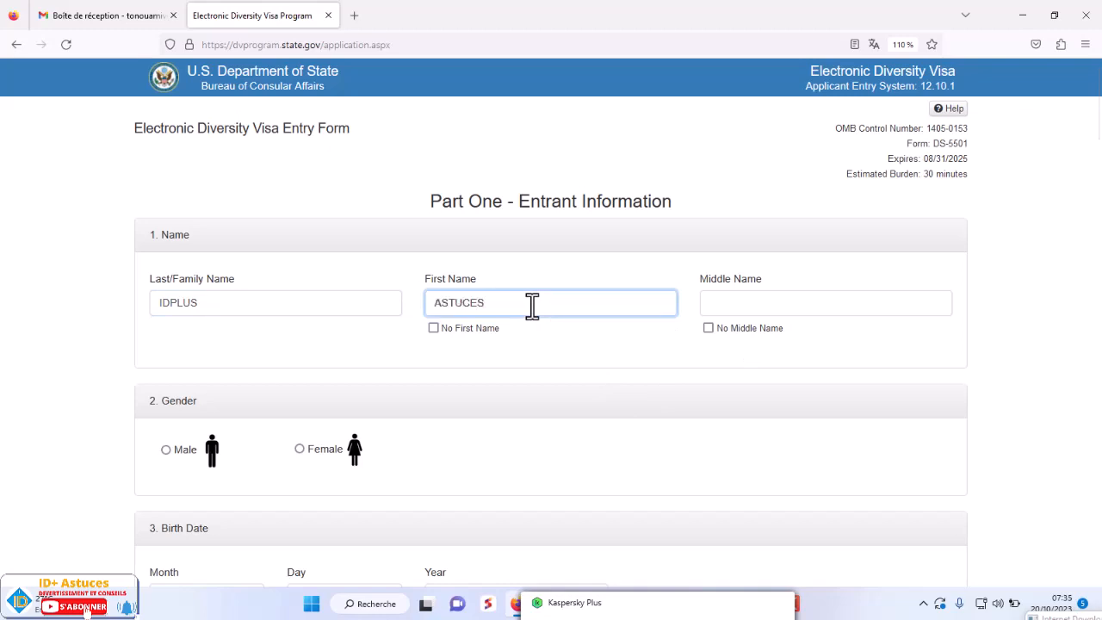
left_click_drag(251, 299, 118, 305)
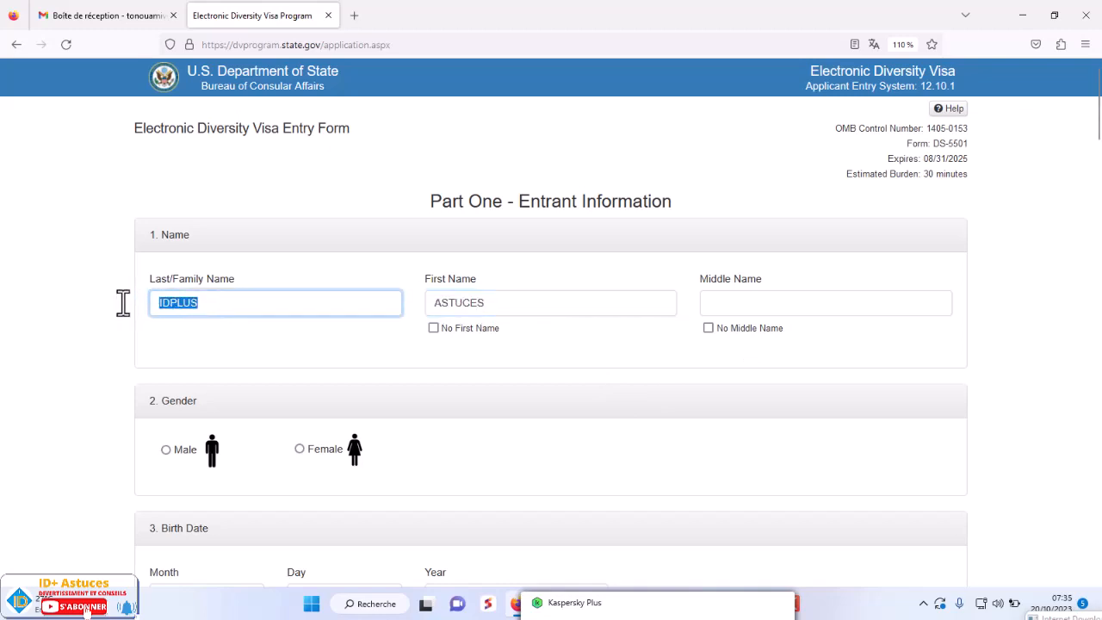
left_click_drag(500, 305, 421, 307)
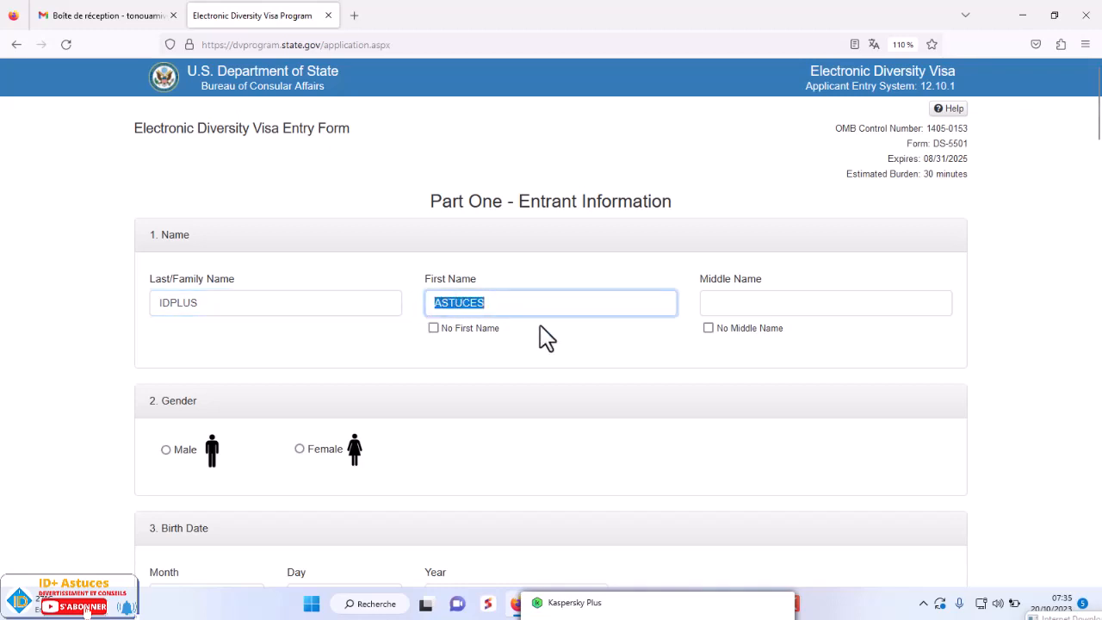
left_click(628, 280)
scroll(655, 315, "down", 2)
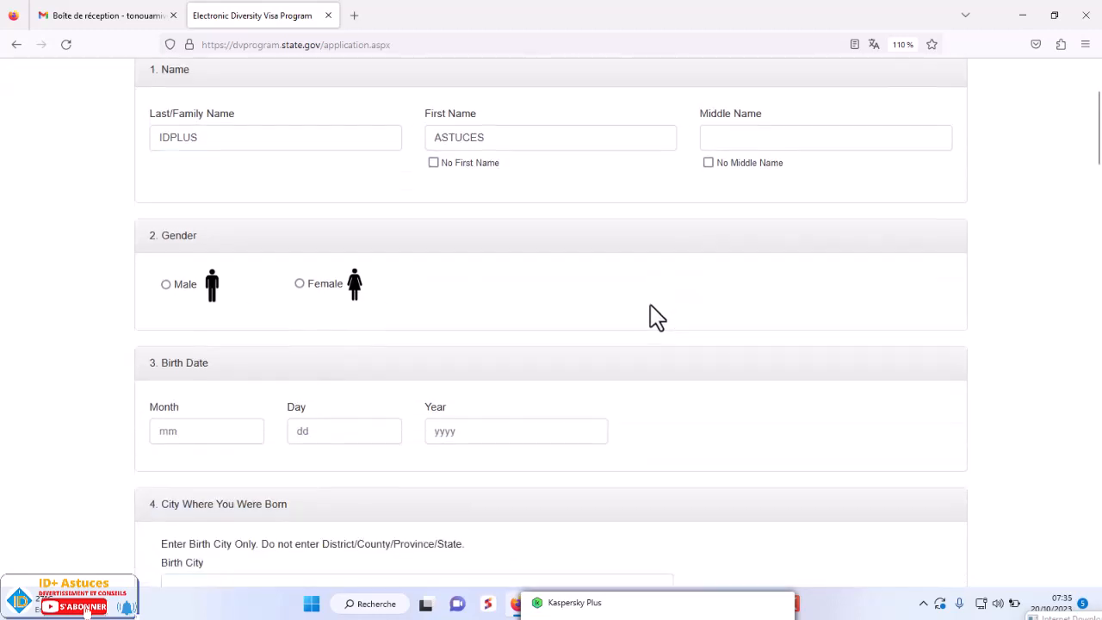
scroll(534, 210, "up", 2)
left_click(527, 301)
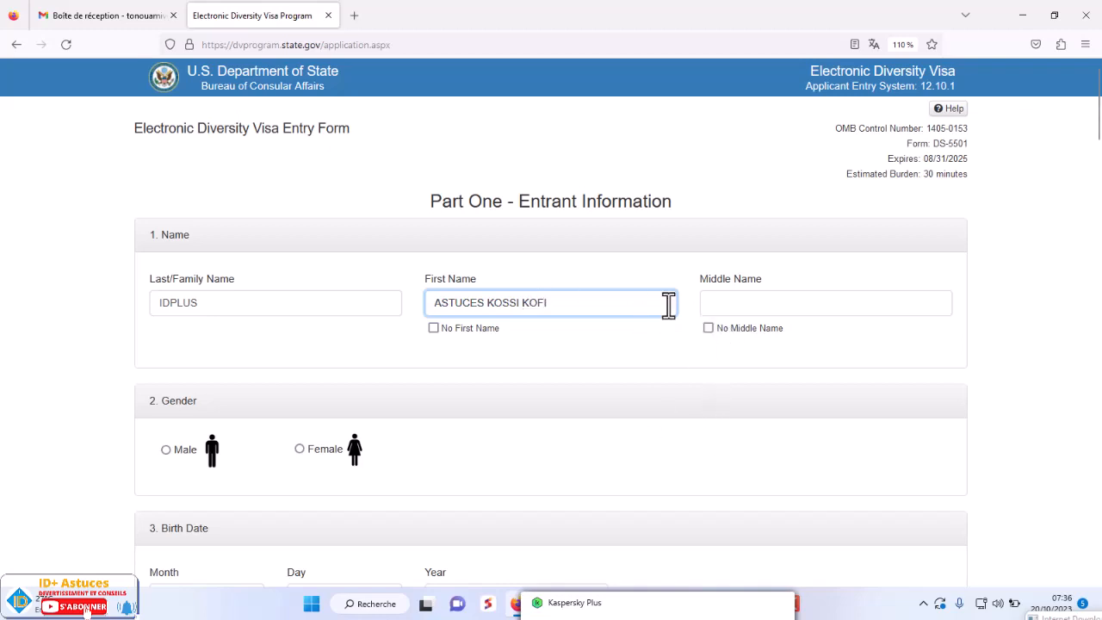
scroll(834, 375, "down", 2)
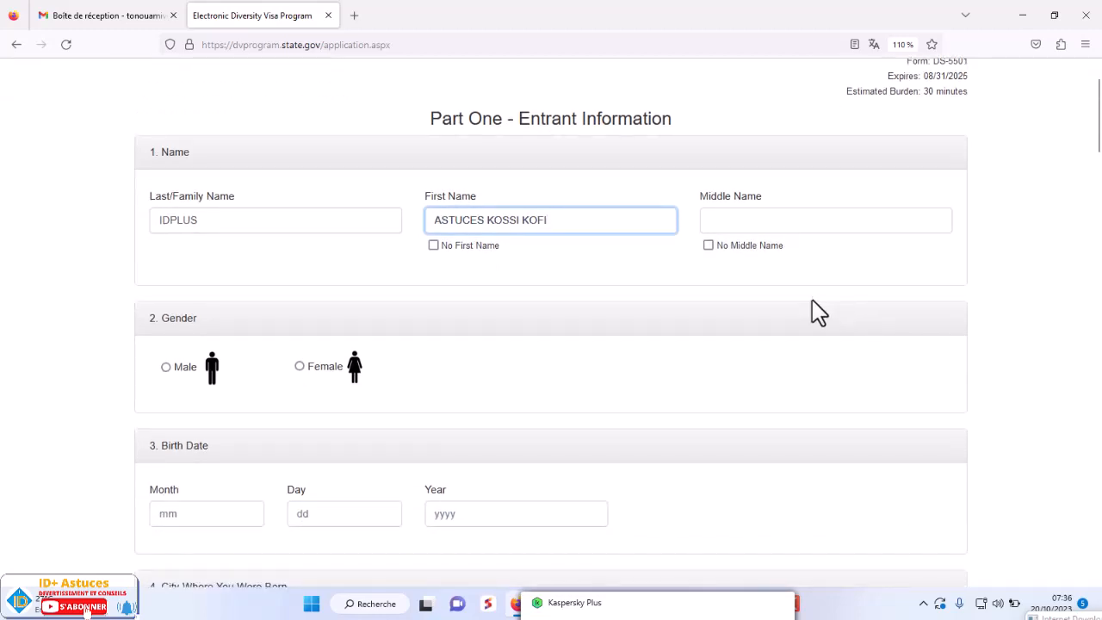
left_click(709, 246)
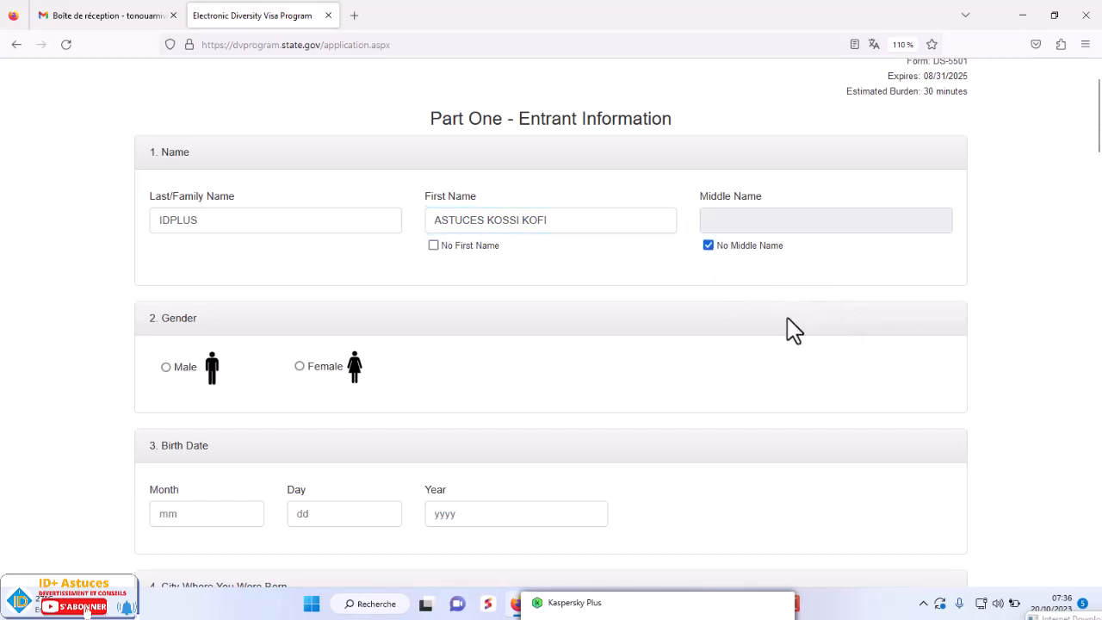
scroll(556, 392, "down", 4)
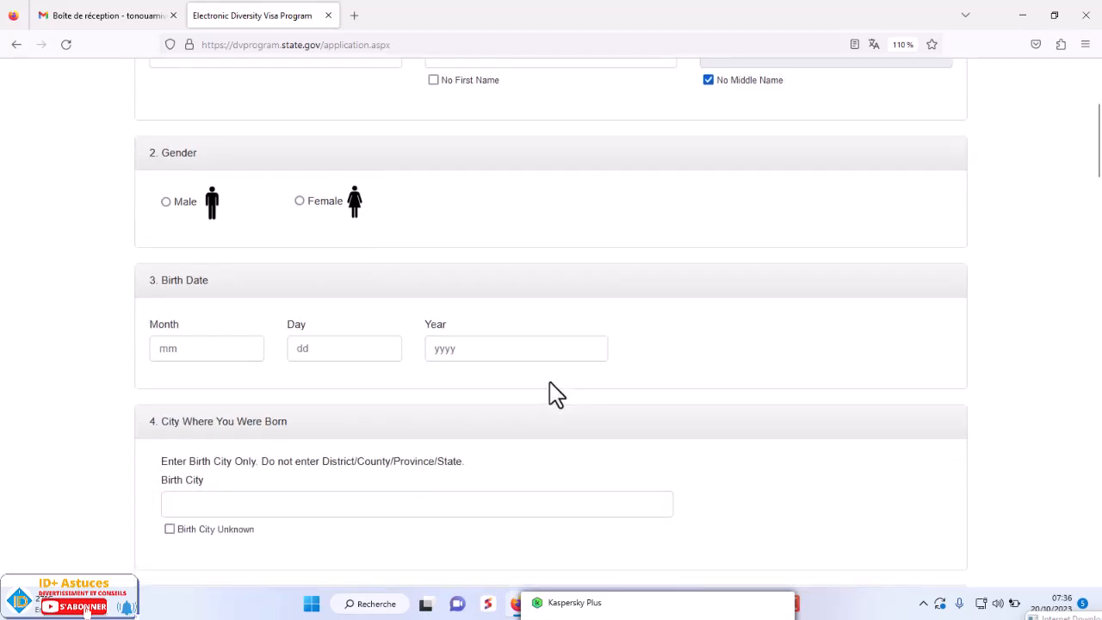
scroll(558, 391, "up", 2)
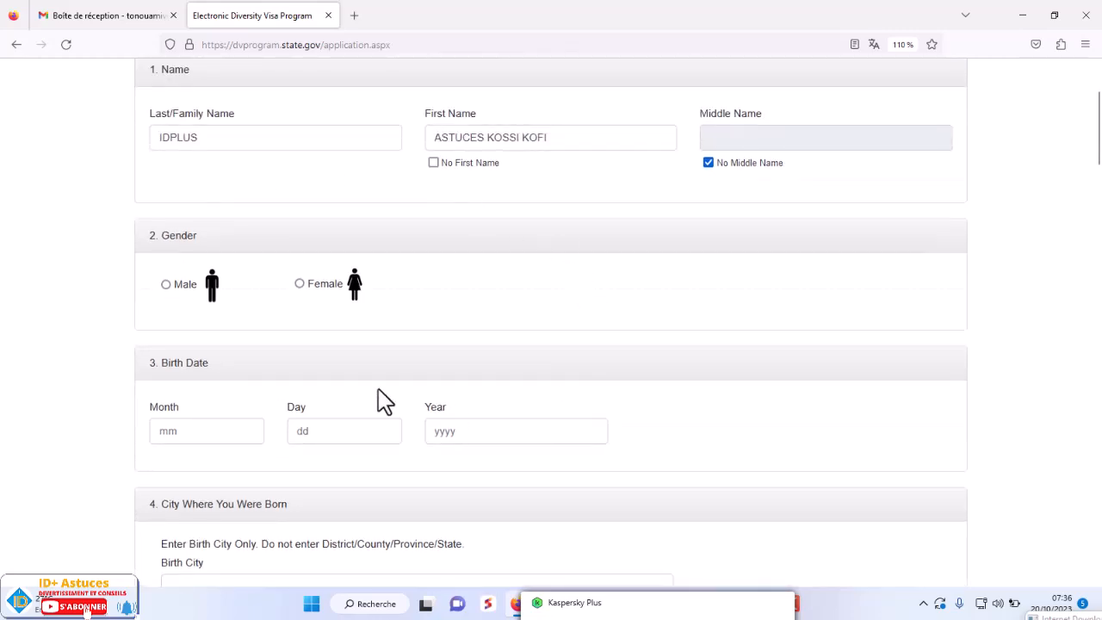
- Select Male as the gender and enter the birth date 2/24/1990
left_click(166, 285)
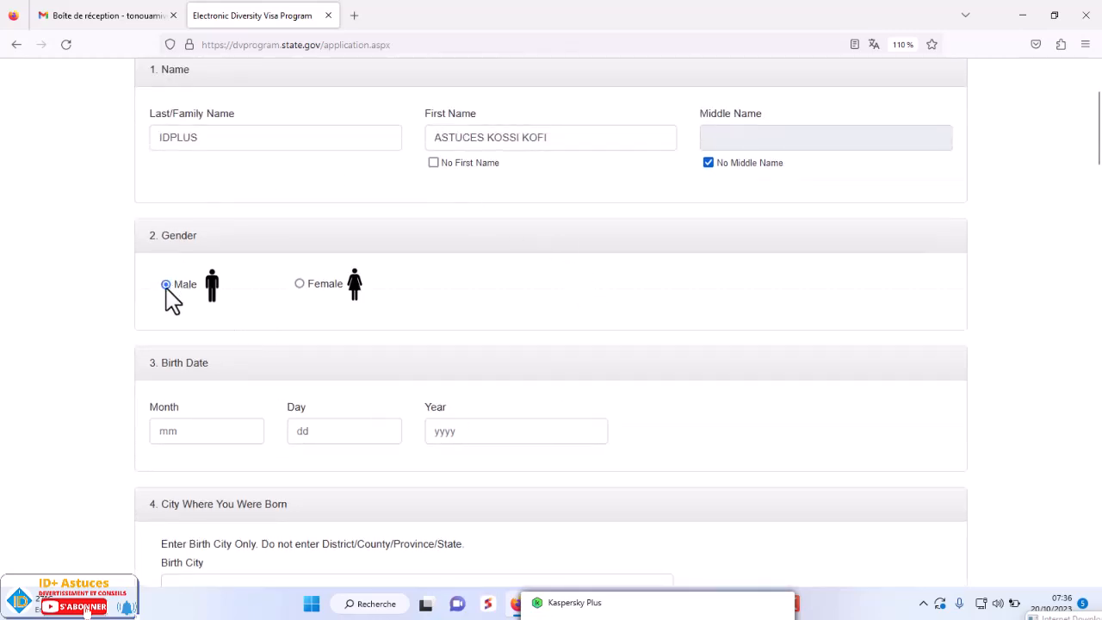
left_click(198, 430)
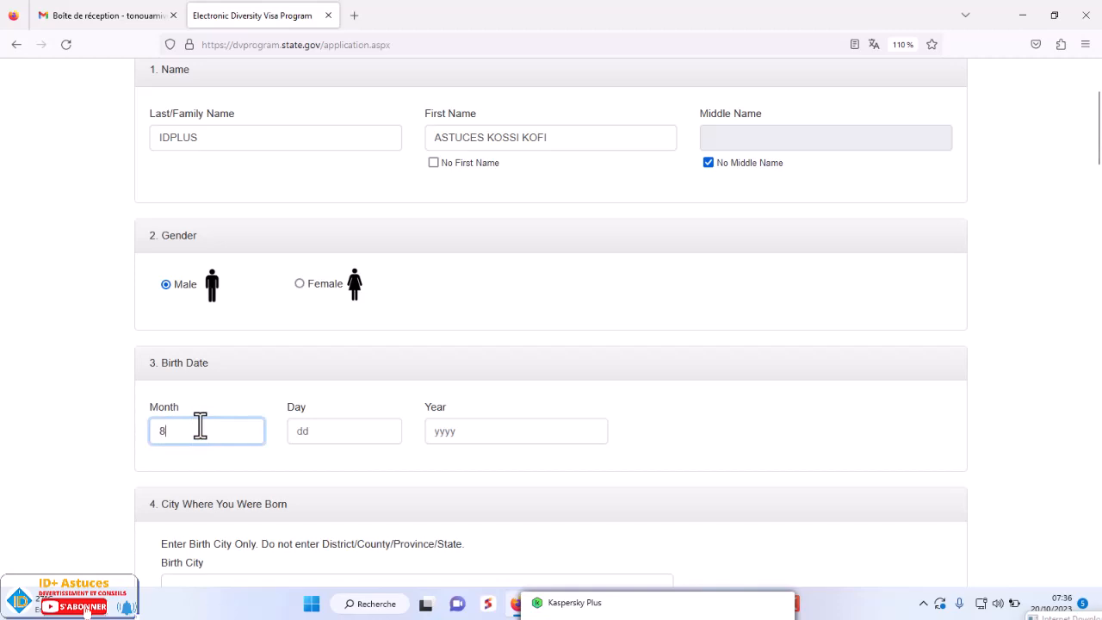
left_click(319, 427)
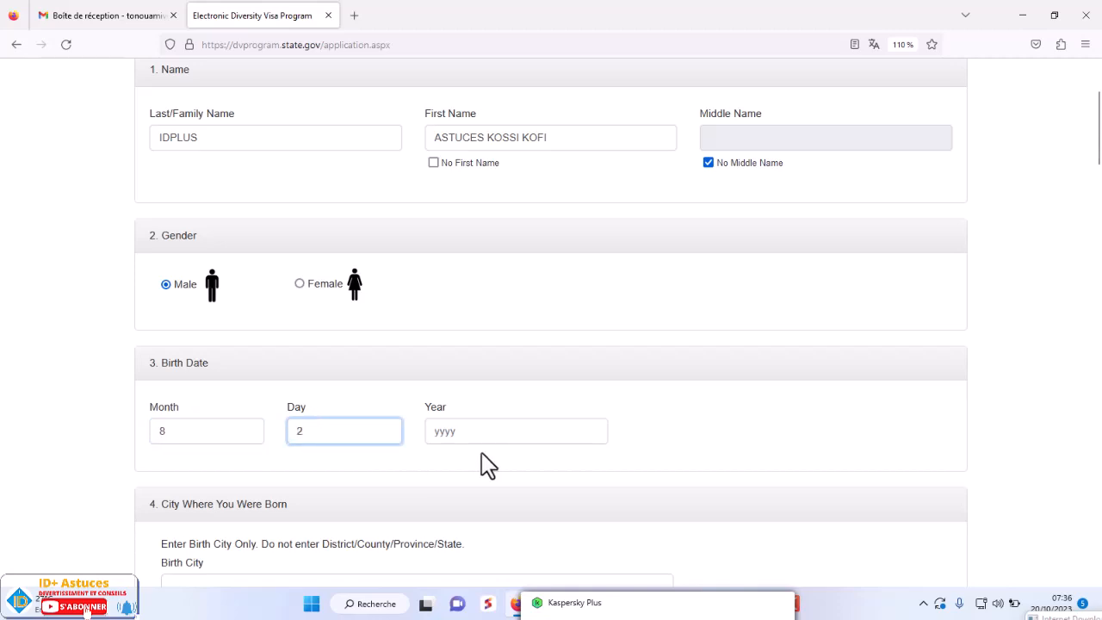
left_click(505, 439)
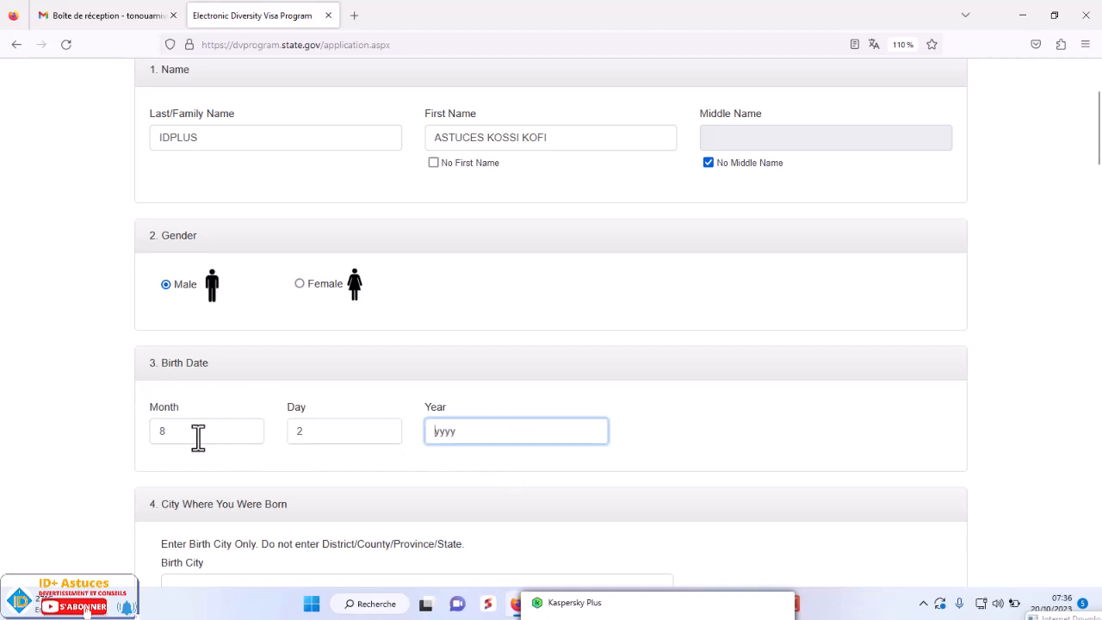
left_click_drag(199, 433, 150, 431)
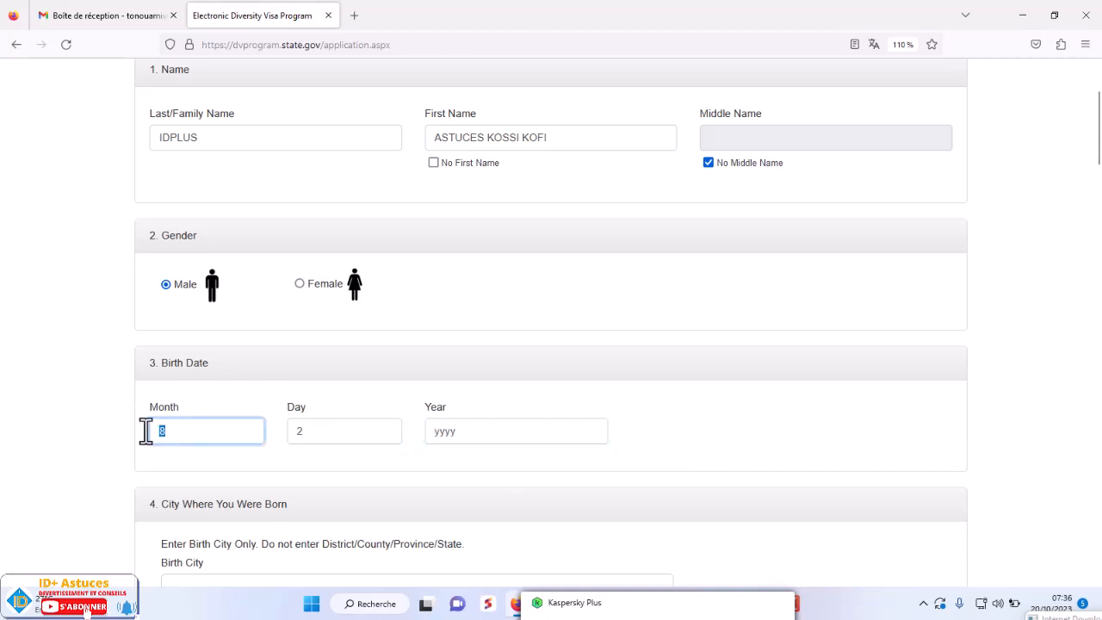
type("2")
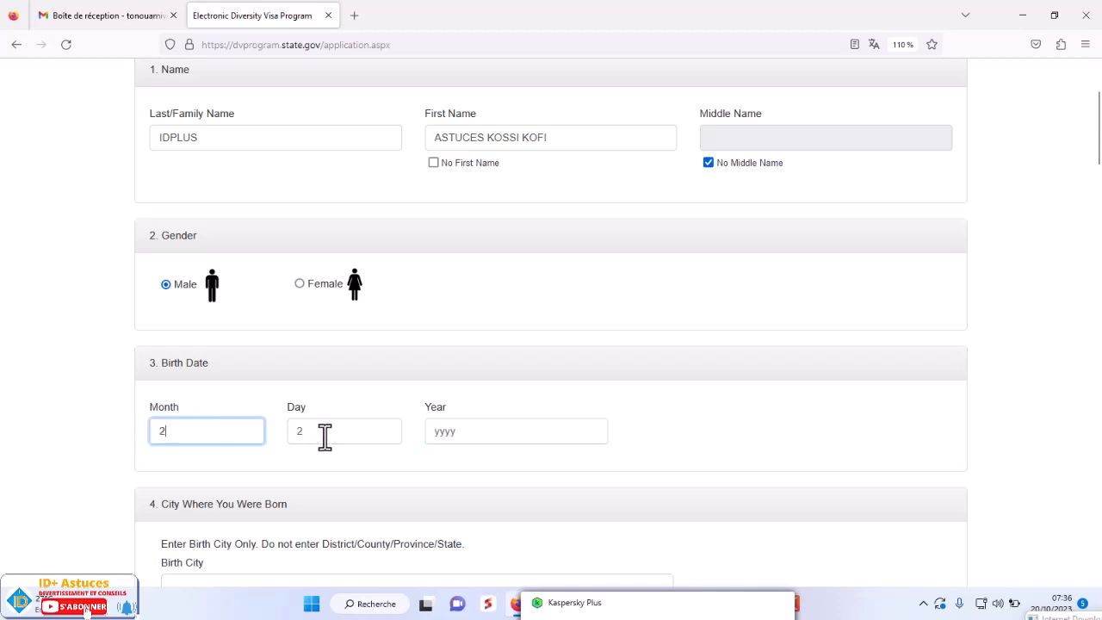
left_click_drag(325, 435, 280, 428)
type("4")
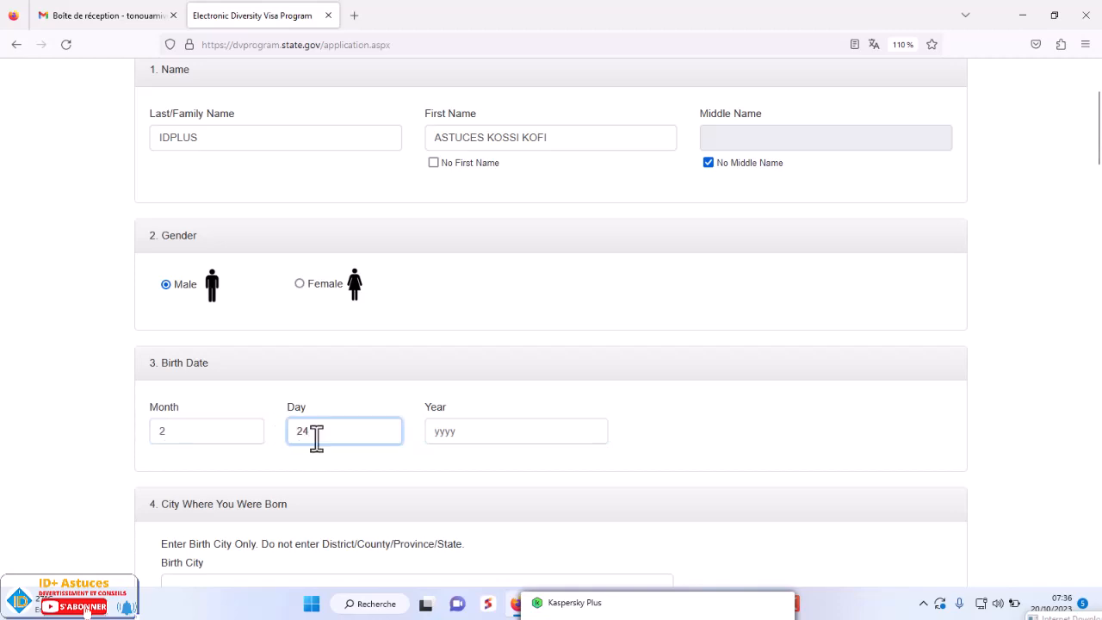
left_click(465, 432)
type("1990")
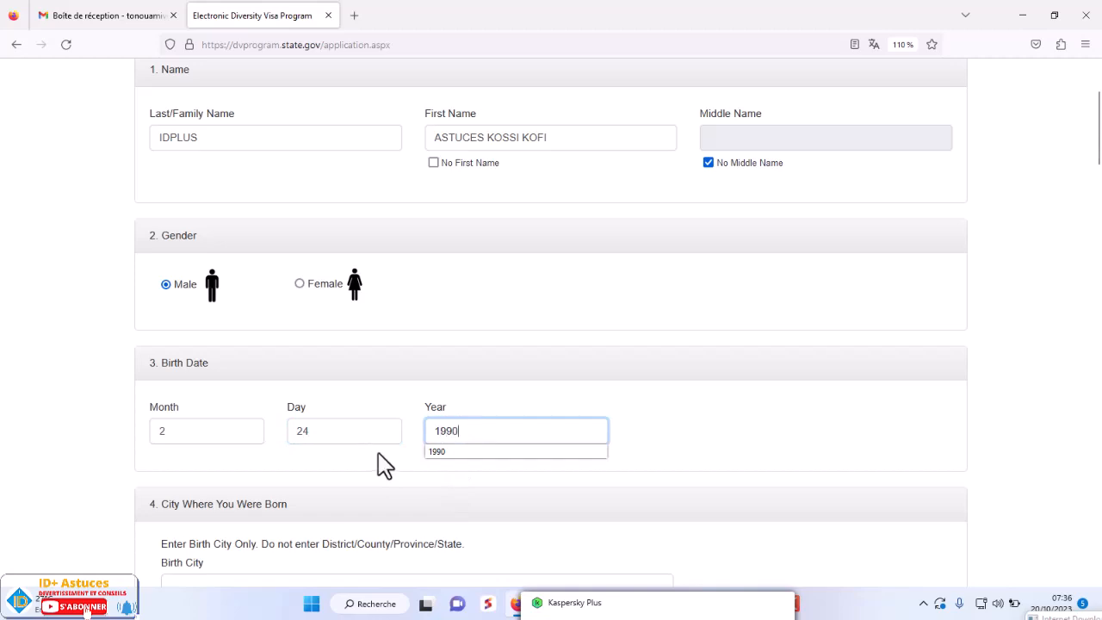
left_click(727, 431)
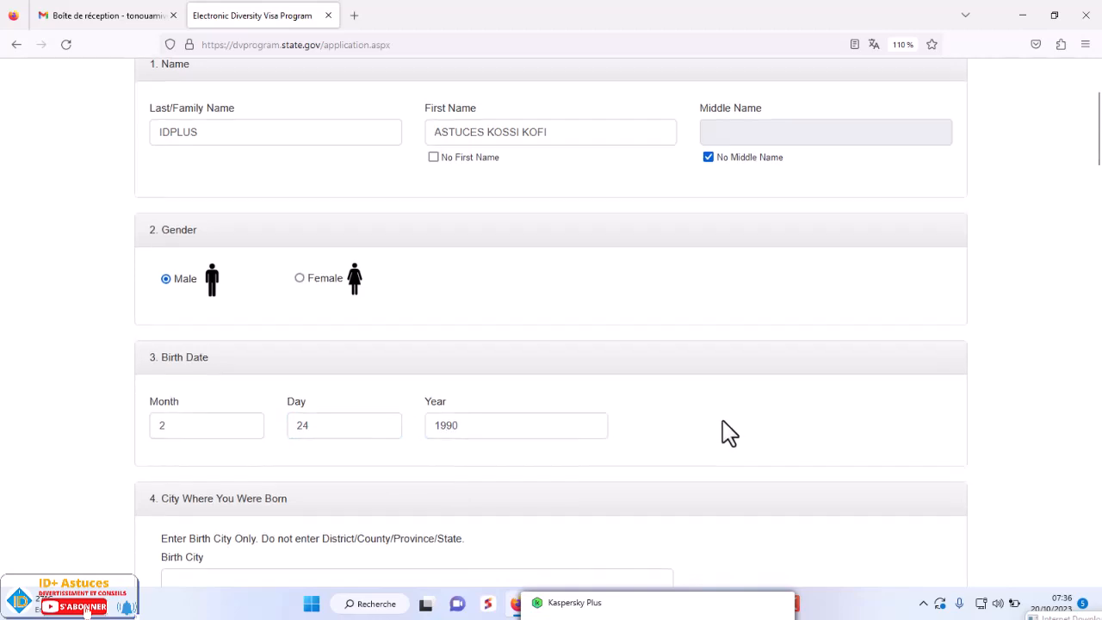
scroll(723, 422, "down", 2)
scroll(714, 418, "down", 1)
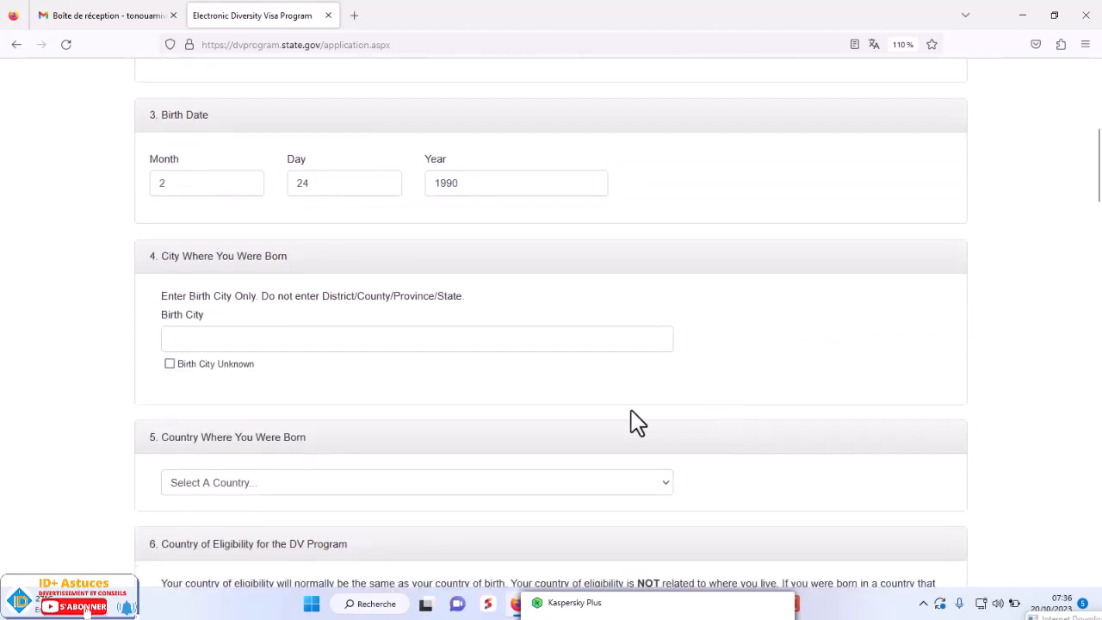
- Enter LOME as the birth city
left_click(324, 337)
type("OME")
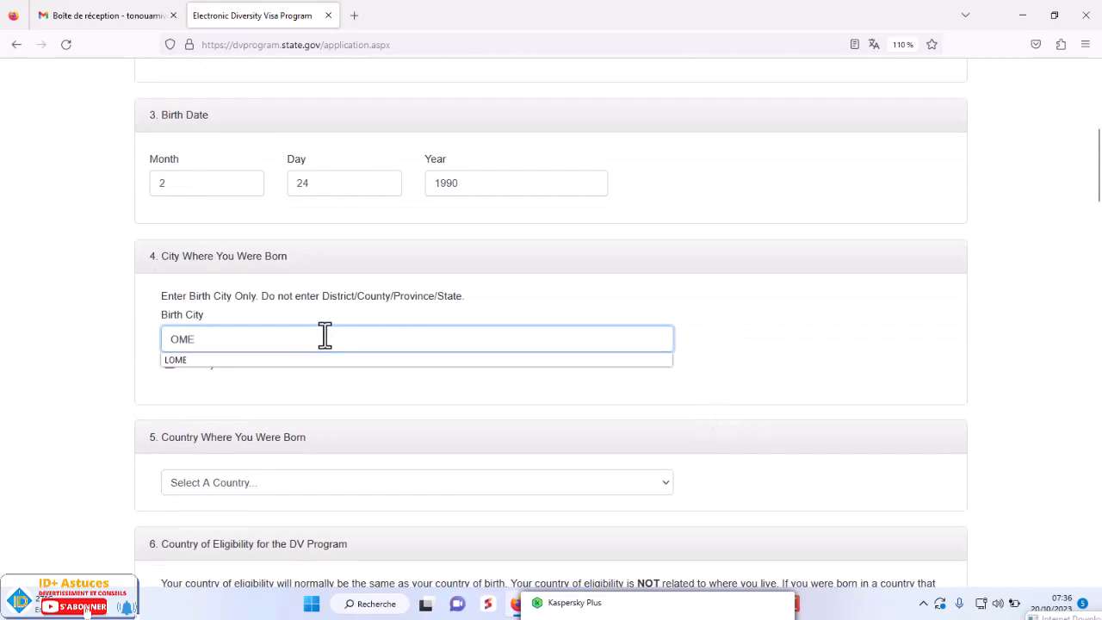
key("BackSpace")
key("BackSpace")
key("BackSpace")
key("BackSpace")
type("L")
- Choose Togo as the country where you were born
scroll(239, 288, "down", 5)
left_click(236, 235)
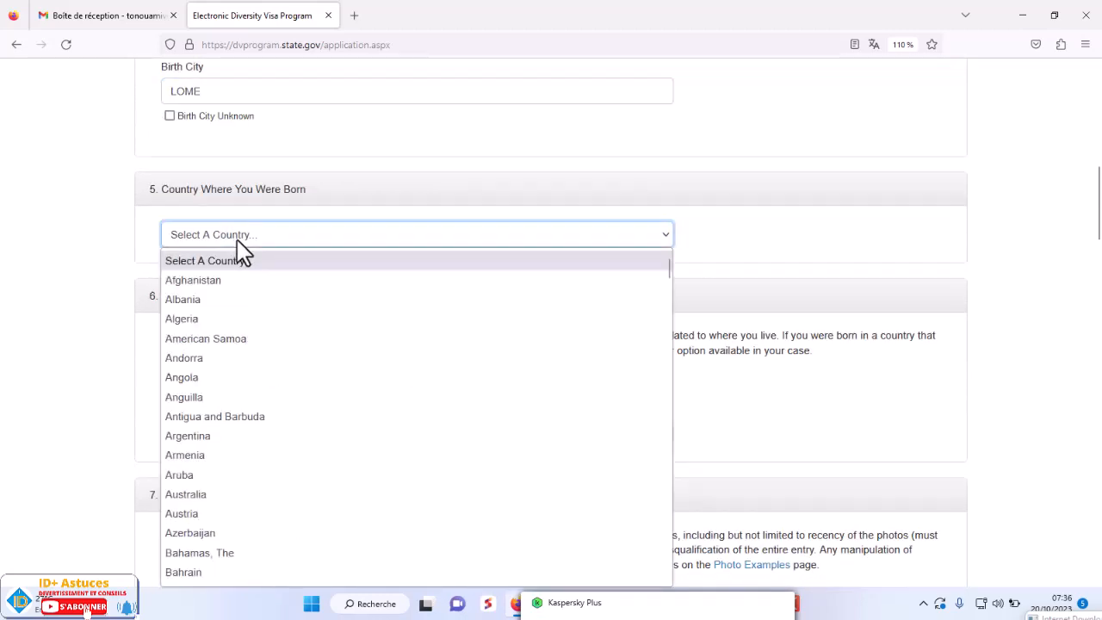
type("togo")
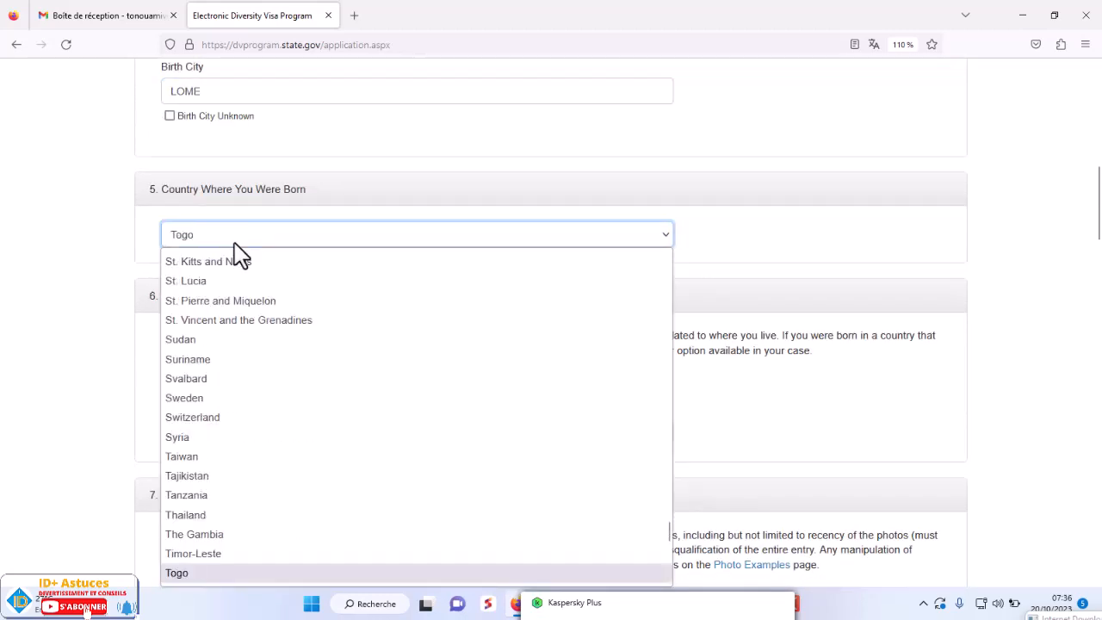
key("Return")
- Scroll down to the entrant photograph section and choose a new photo
scroll(278, 327, "down", 4)
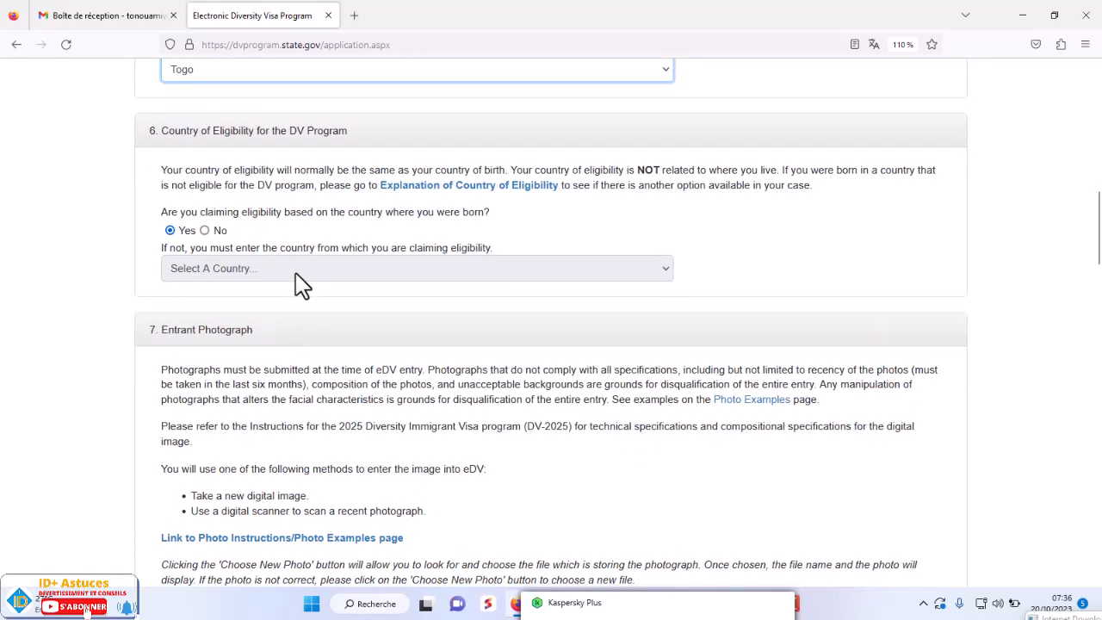
scroll(332, 189, "up", 2)
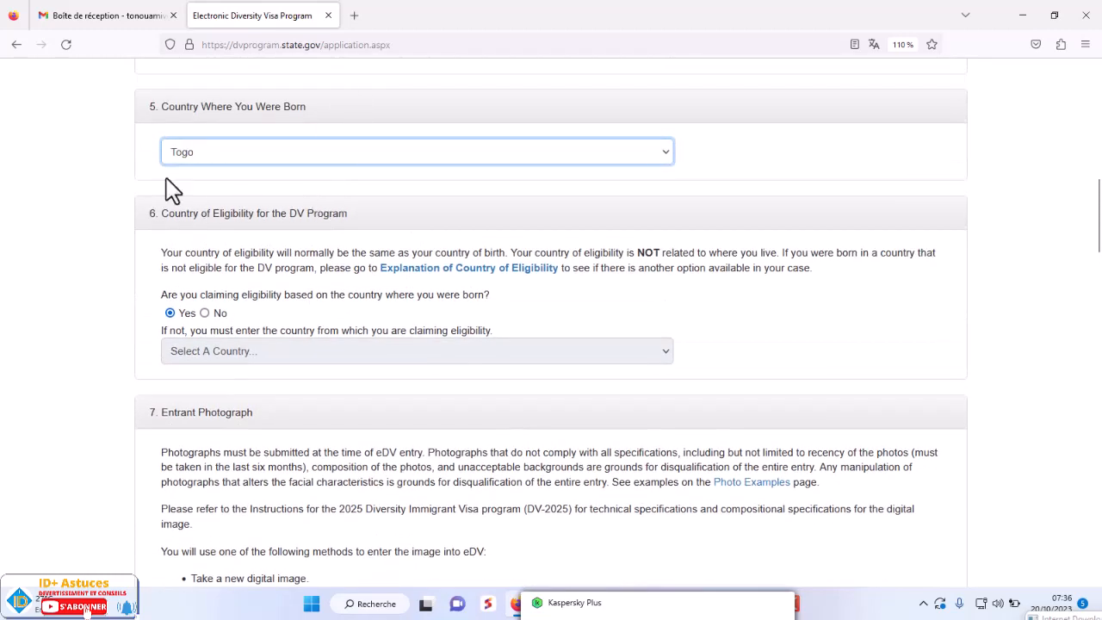
scroll(392, 349, "down", 3)
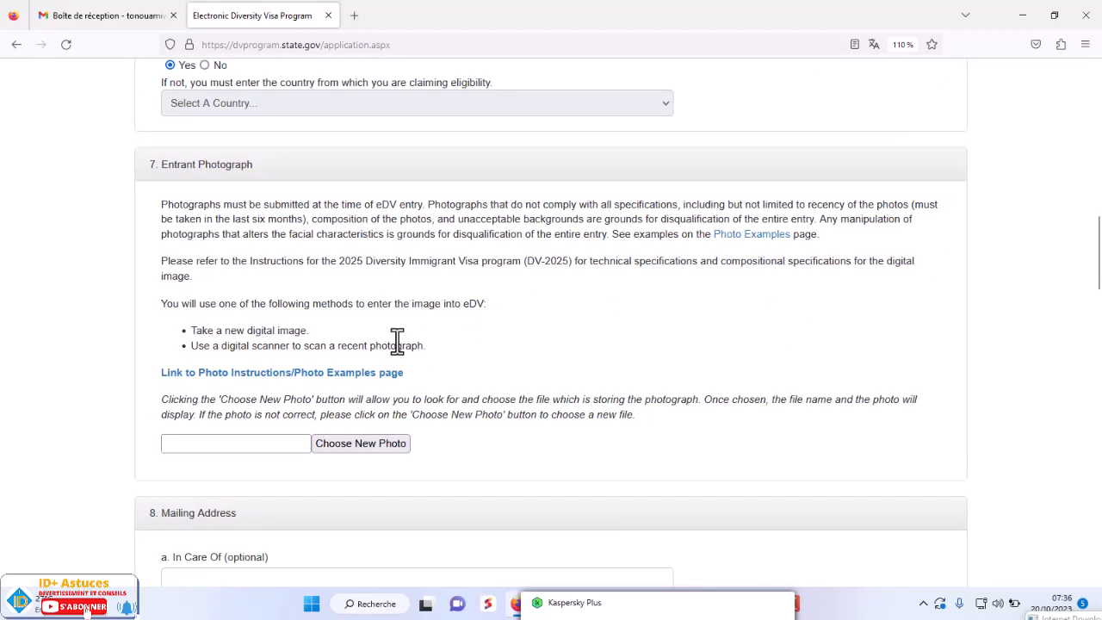
scroll(393, 353, "up", 1)
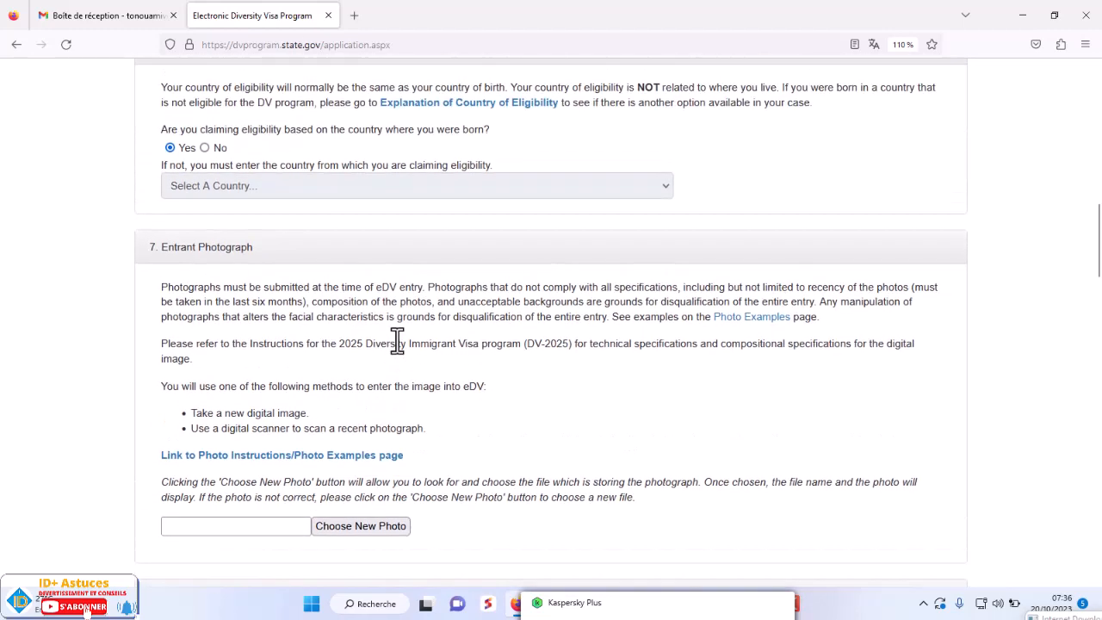
scroll(397, 338, "up", 3)
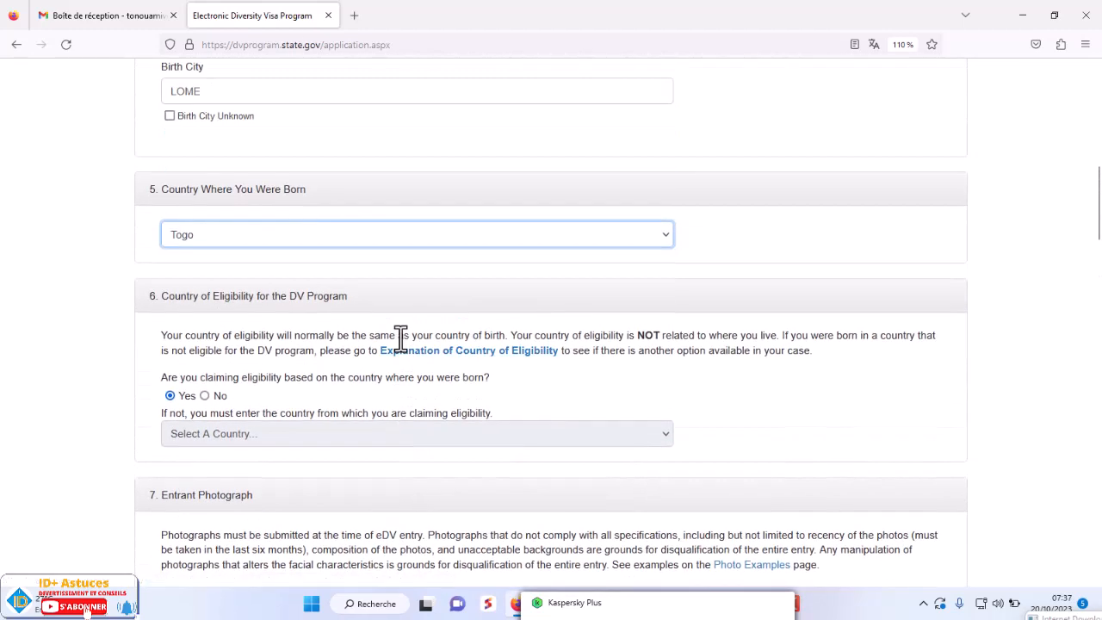
scroll(400, 336, "up", 1)
scroll(402, 339, "down", 2)
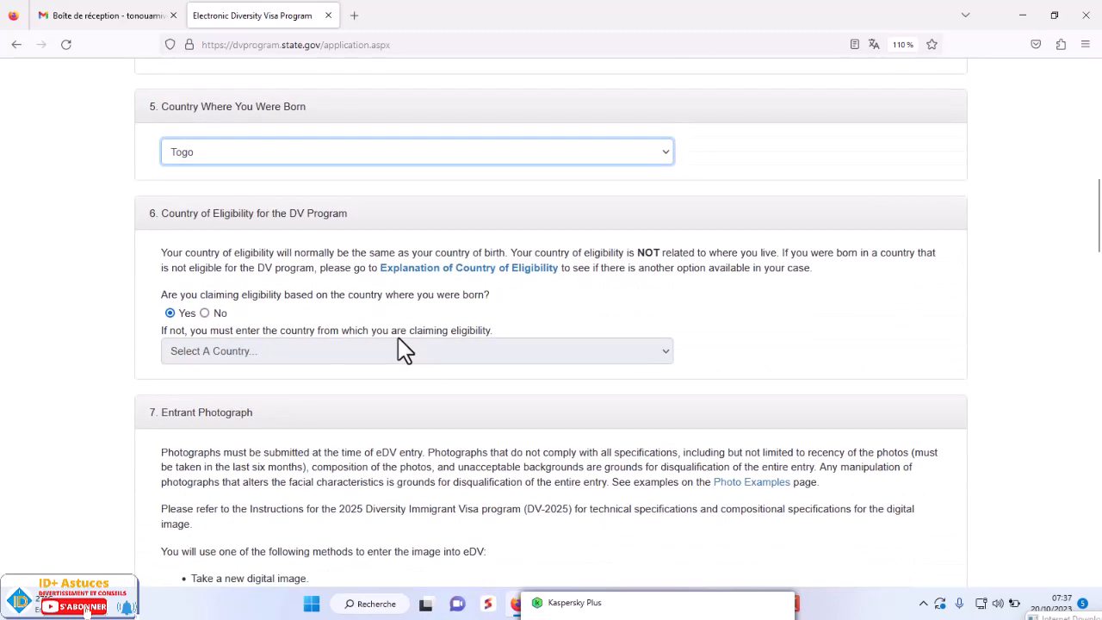
scroll(400, 348, "down", 1)
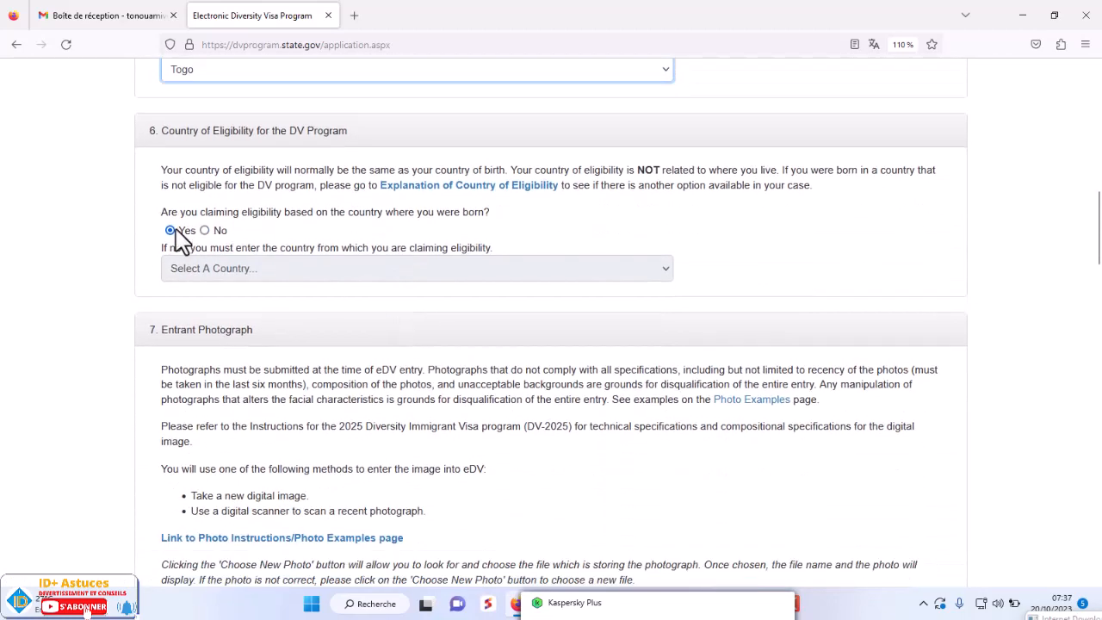
scroll(345, 372, "down", 3)
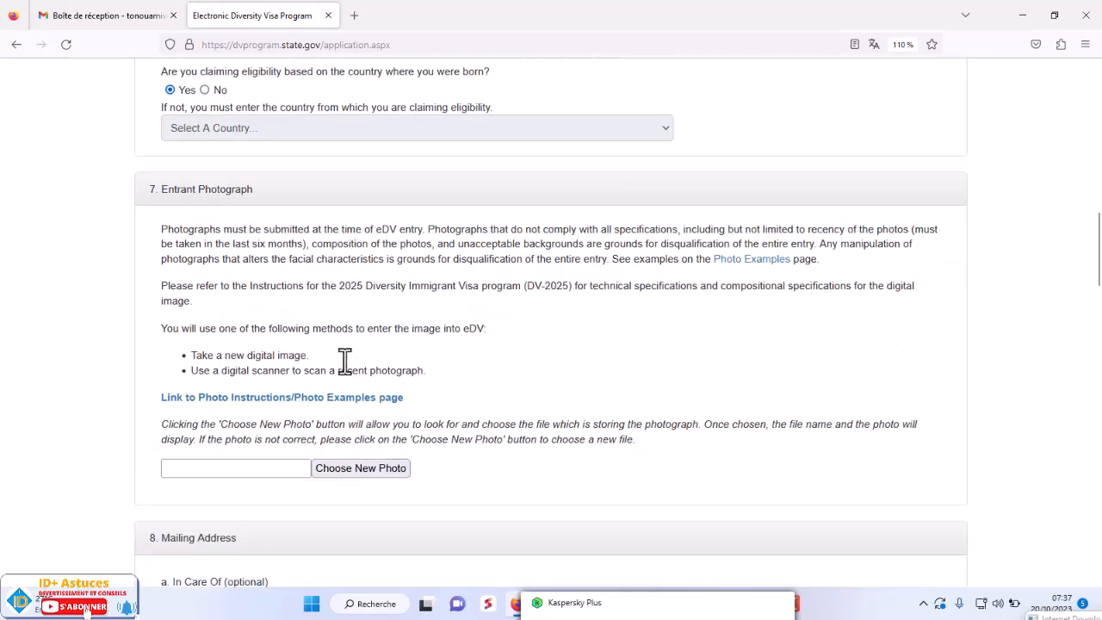
left_click(364, 278)
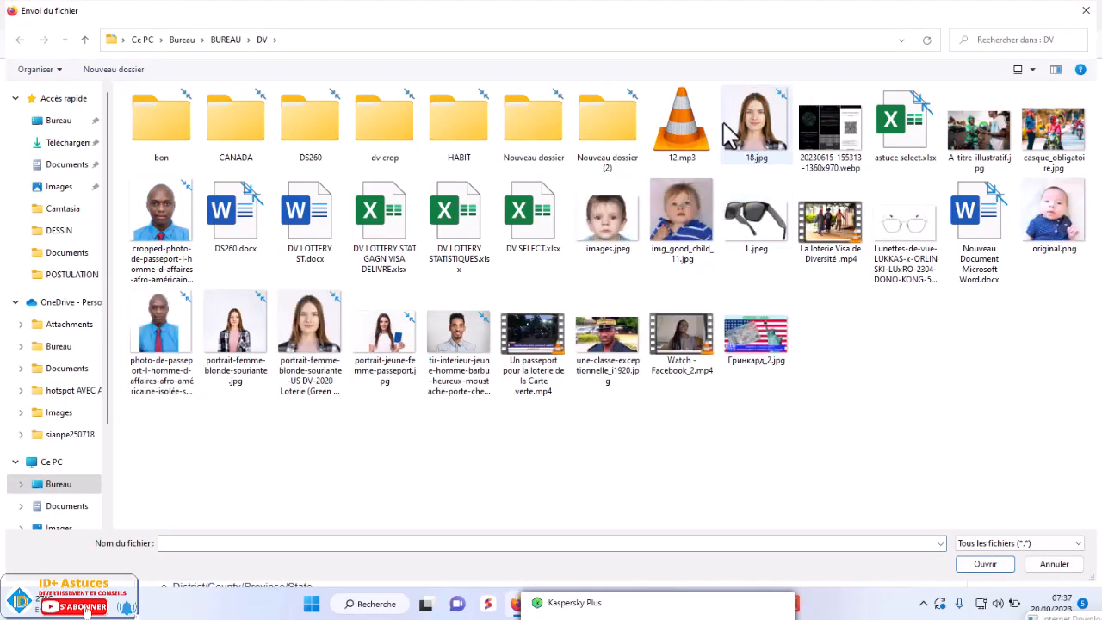
- Close the file chooser and review the photo instructions paragraph
left_click(1084, 10)
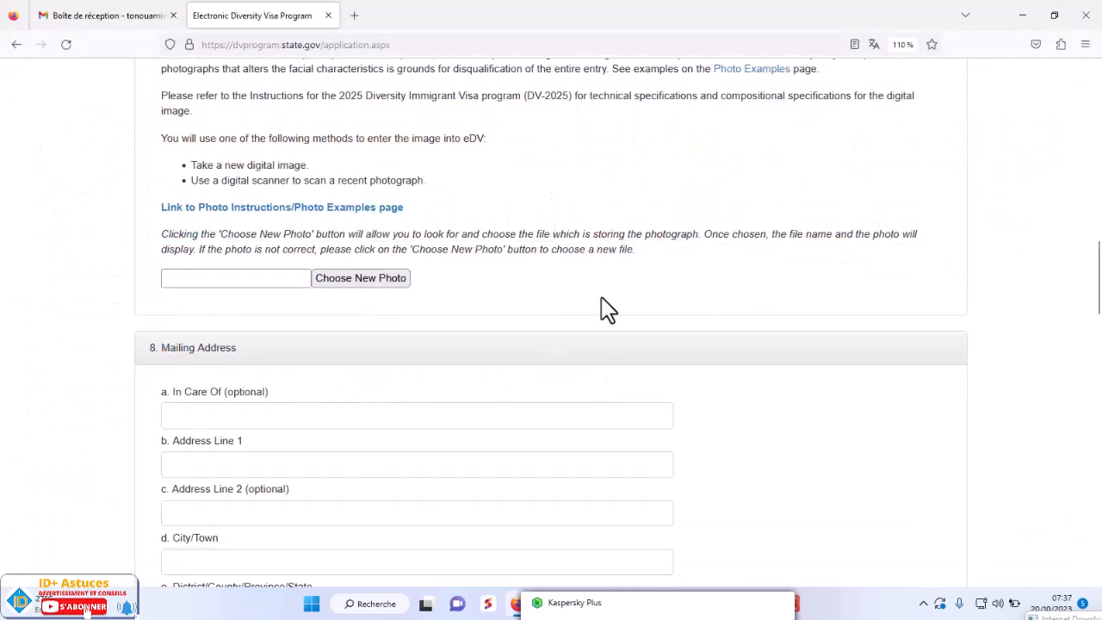
scroll(550, 313, "up", 2)
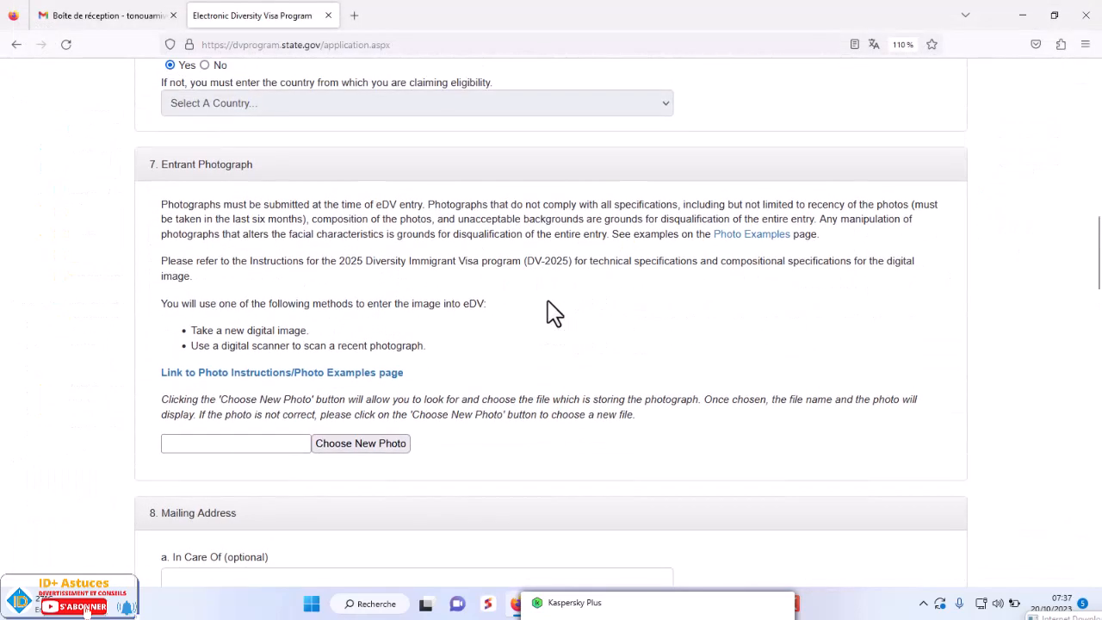
left_click_drag(161, 207, 583, 435)
left_click(614, 448)
scroll(614, 448, "down", 2)
scroll(616, 442, "up", 1)
- Upload 18.jpg from the DV folder as the entrant photograph
left_click(363, 447)
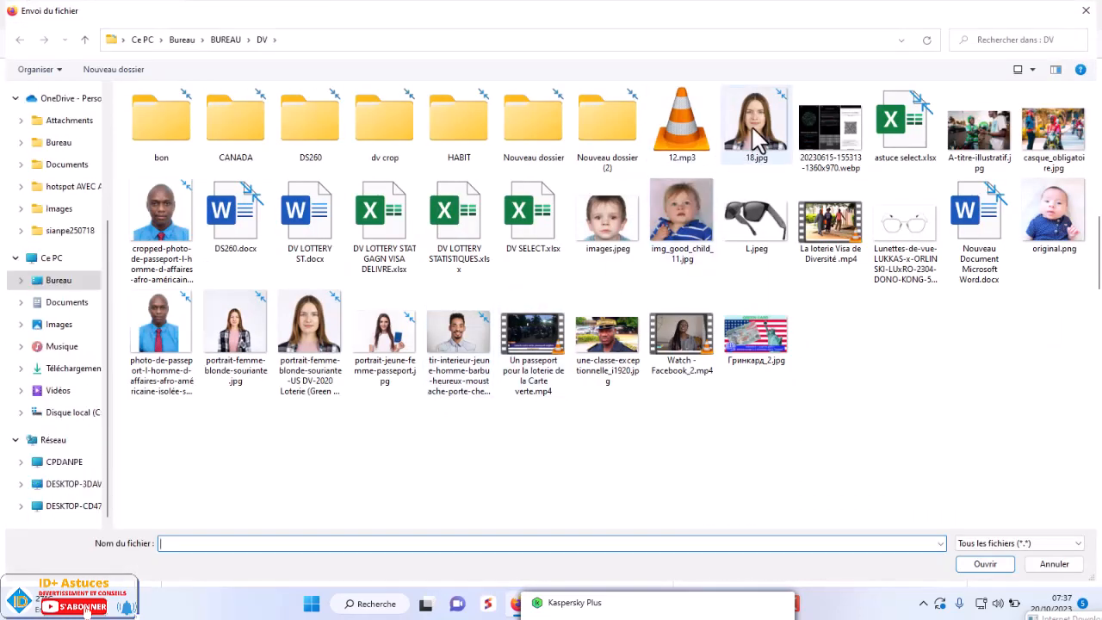
double_click(751, 129)
scroll(589, 340, "down", 5)
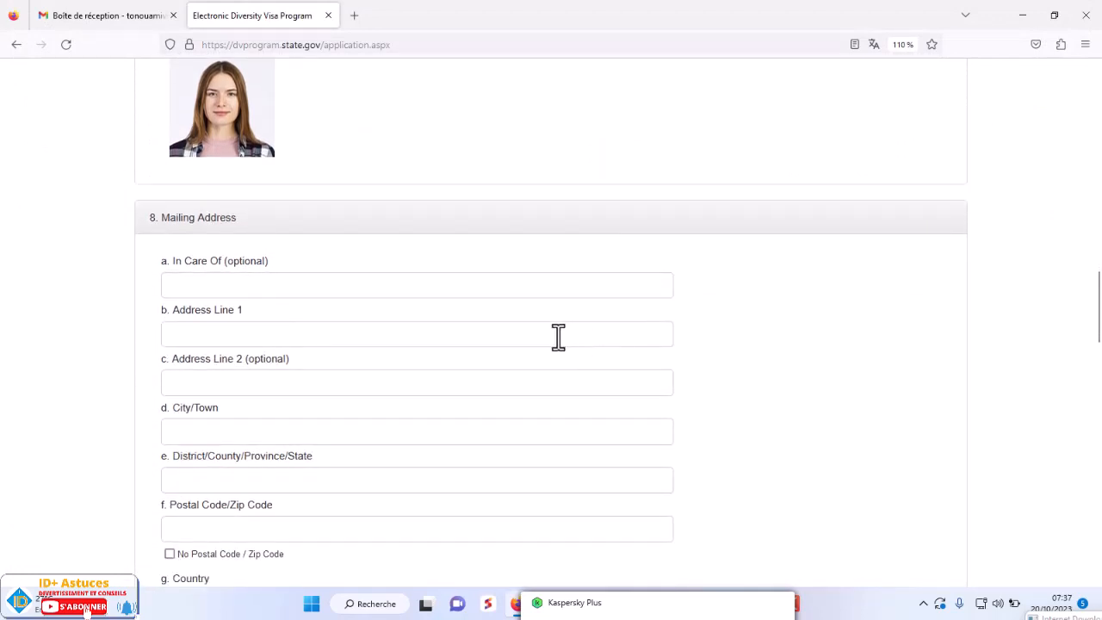
- Enter mailing address AGBA, city LOME, district LOME, and mark no postal code
left_click(260, 284)
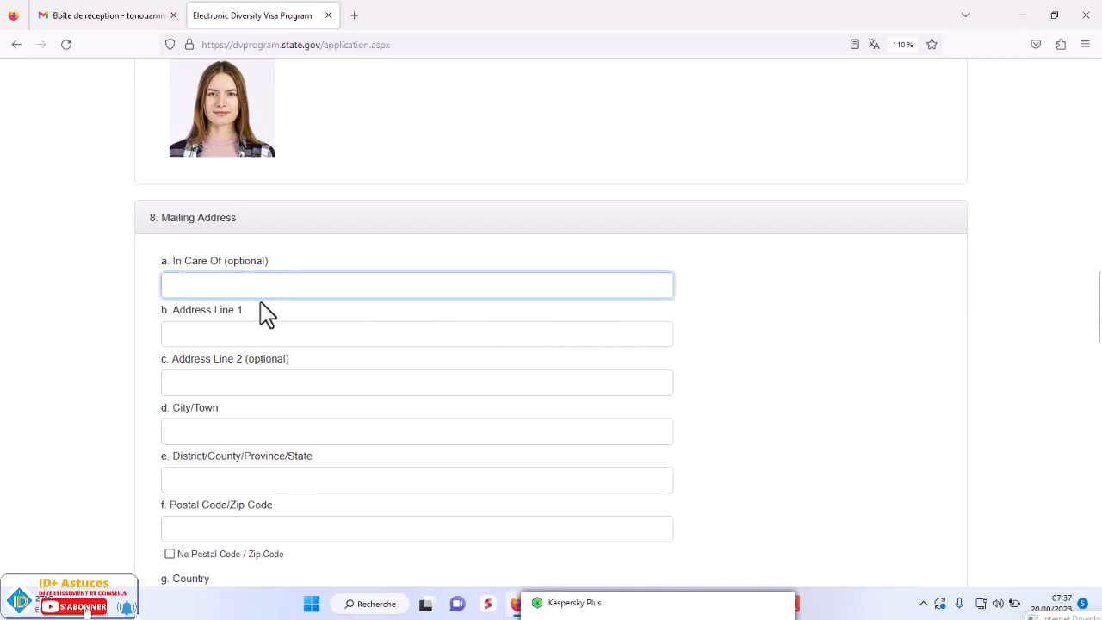
left_click(231, 335)
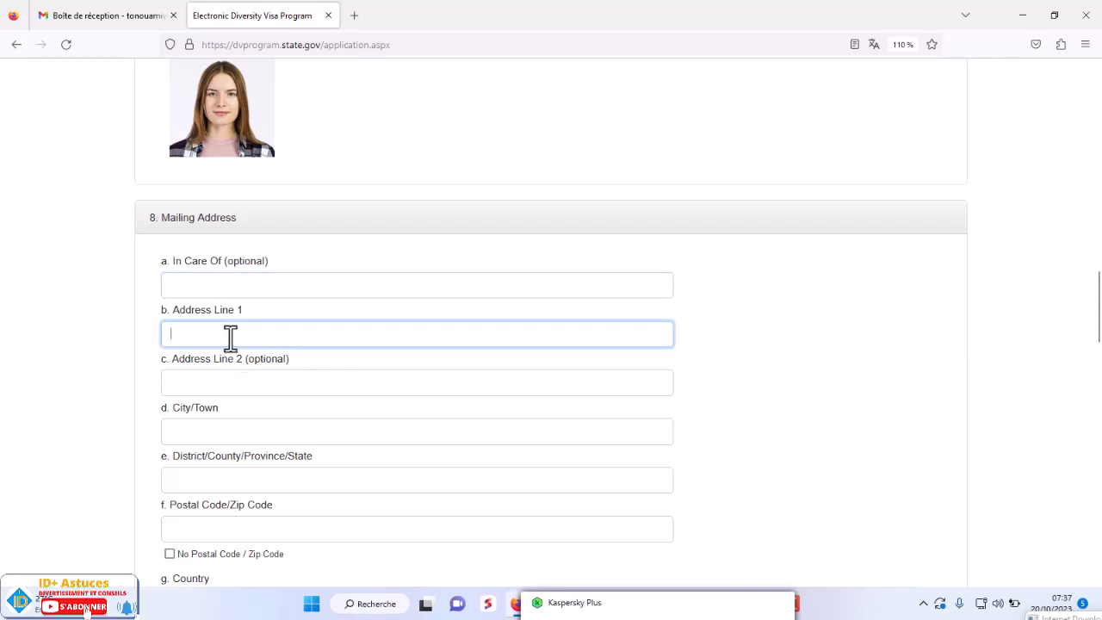
type("AGBALEPEDO")
left_click(208, 431)
type("LOME")
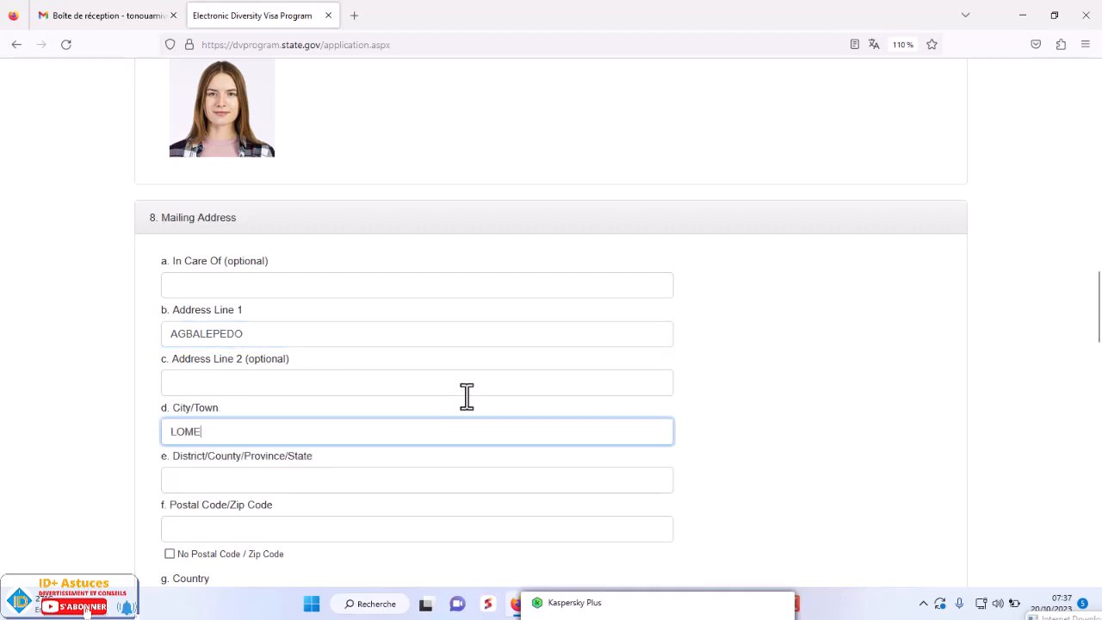
scroll(467, 396, "down", 1)
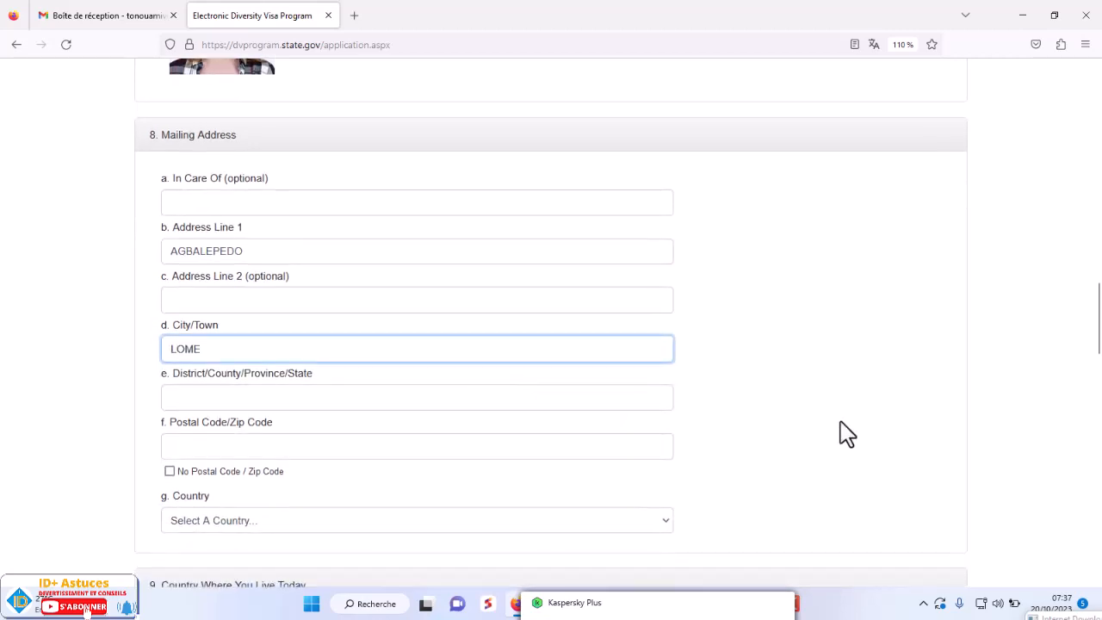
left_click(841, 422)
left_click(192, 402)
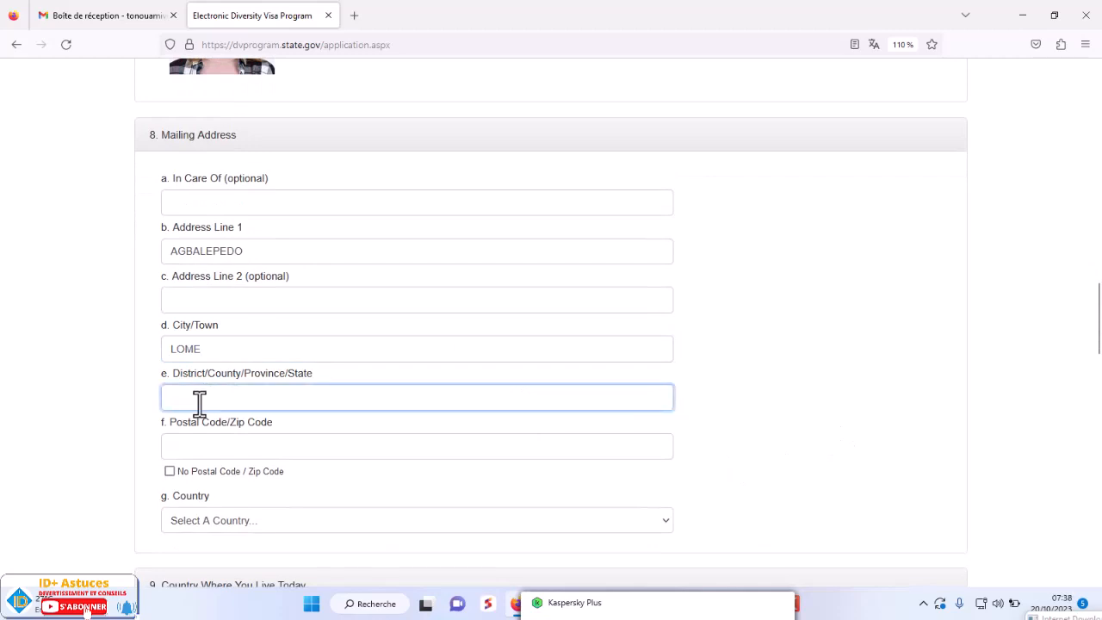
type("LO")
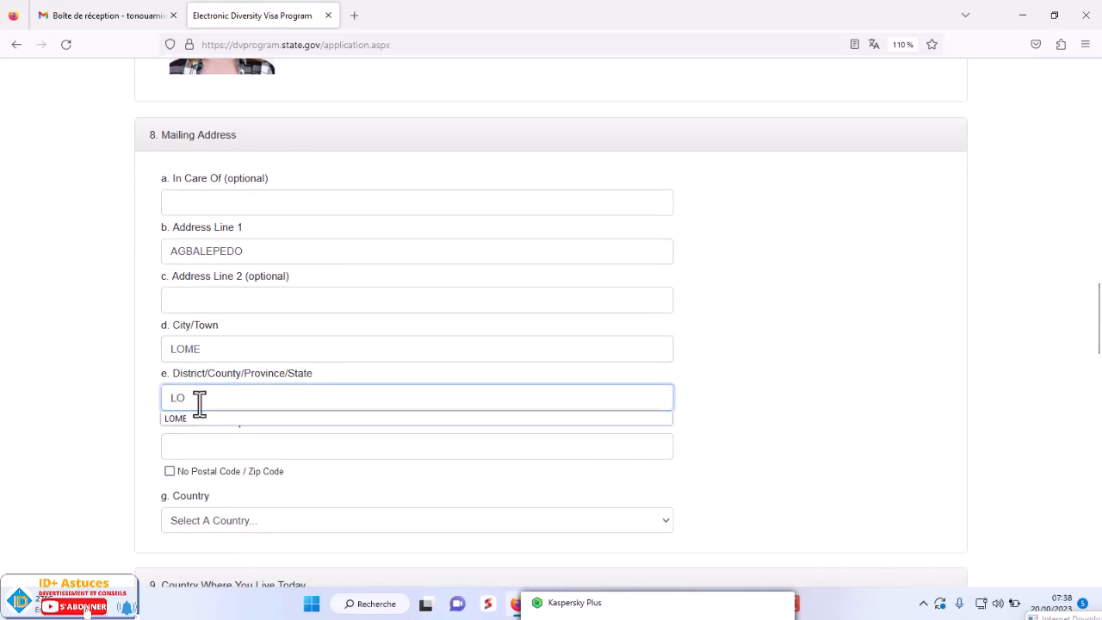
type("ME")
left_click(206, 445)
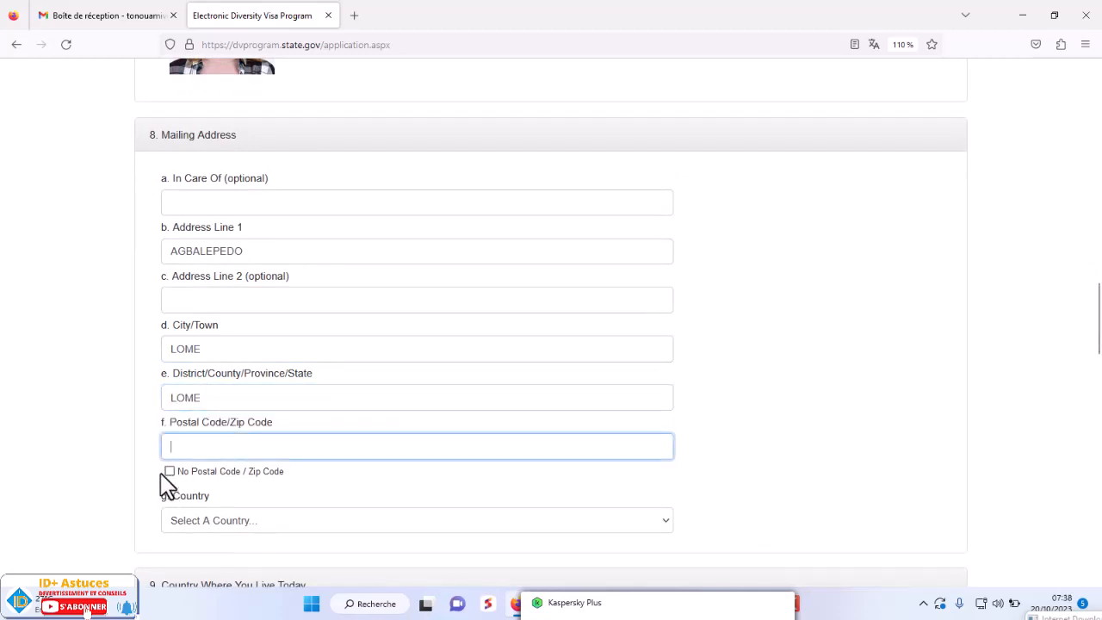
left_click(170, 471)
scroll(610, 487, "down", 3)
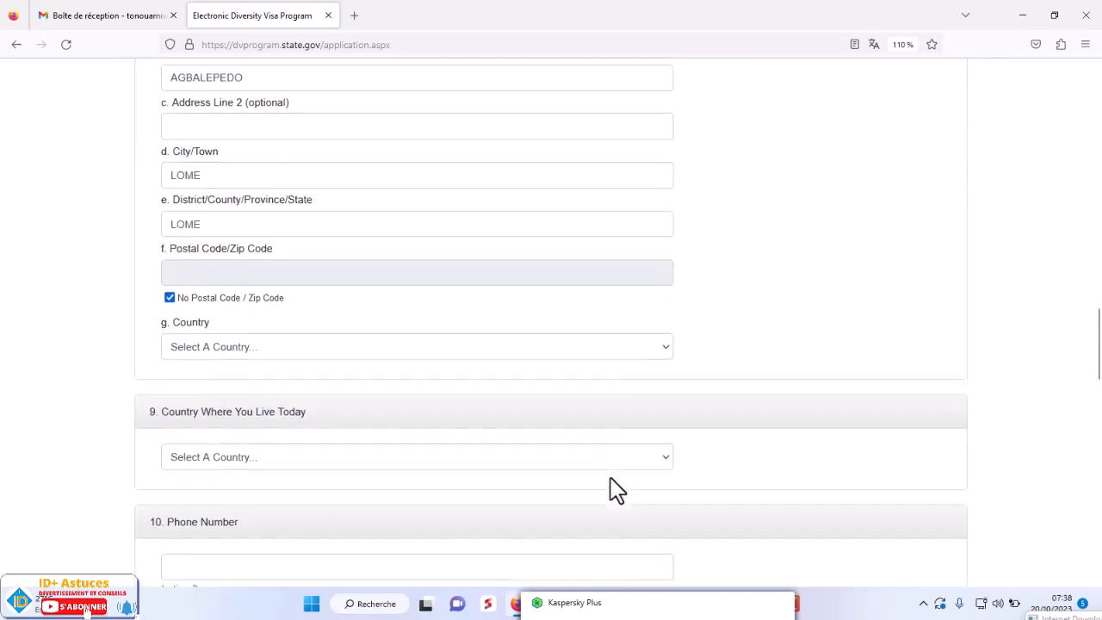
- Set both the mailing address country and country where you live today to Togo
left_click(241, 276)
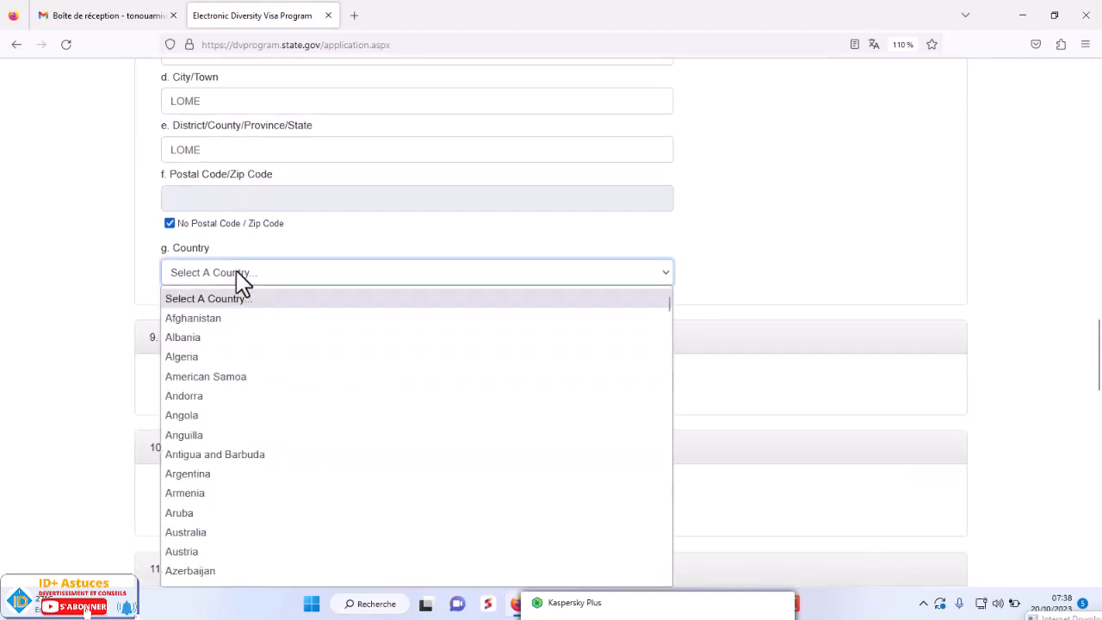
type("togo")
key("Return")
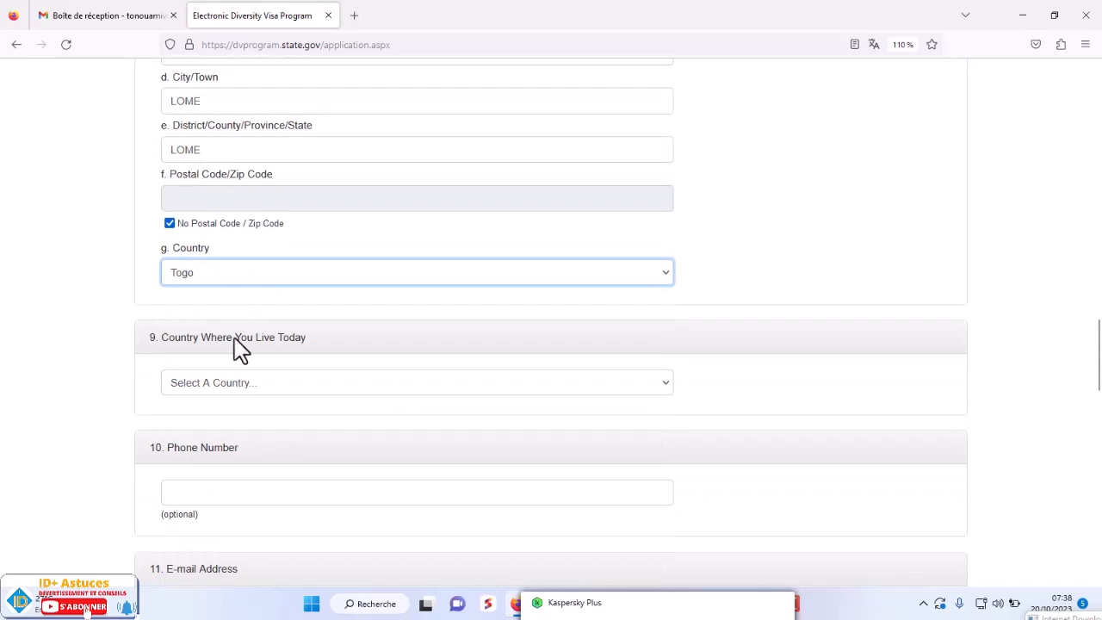
left_click(221, 390)
type("togo")
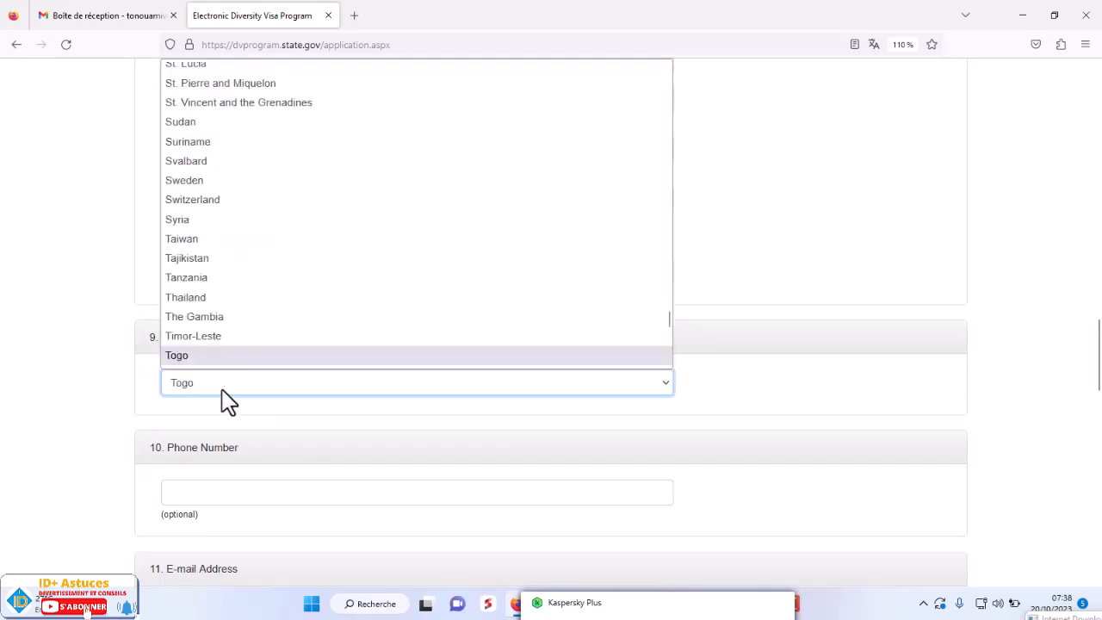
key("Return")
- Enter the entrant's phone number
scroll(390, 404, "down", 3)
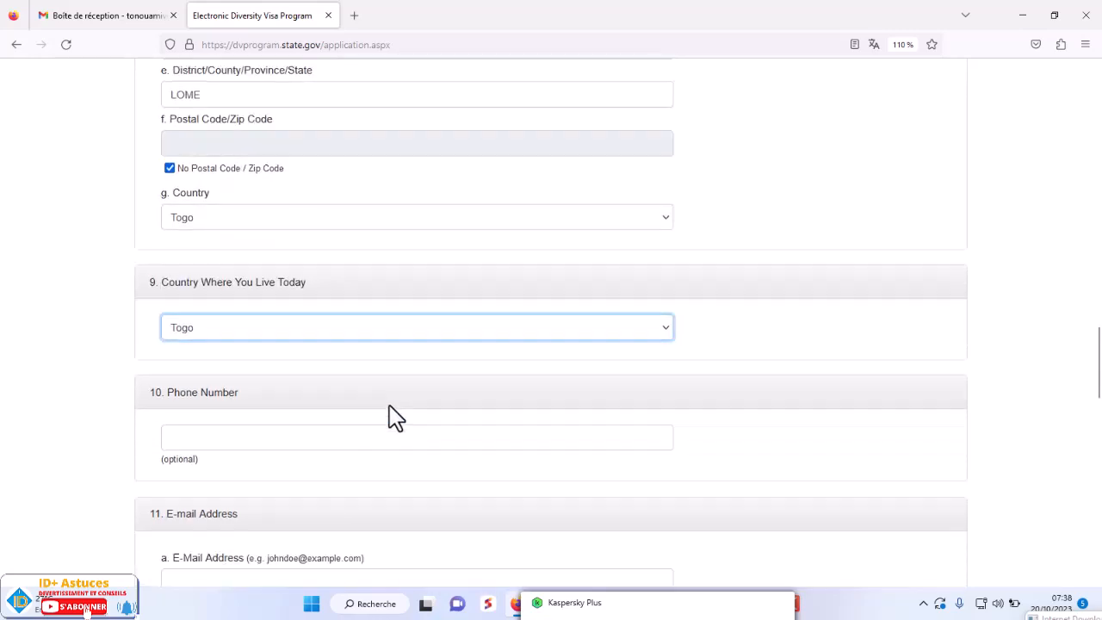
left_click(220, 328)
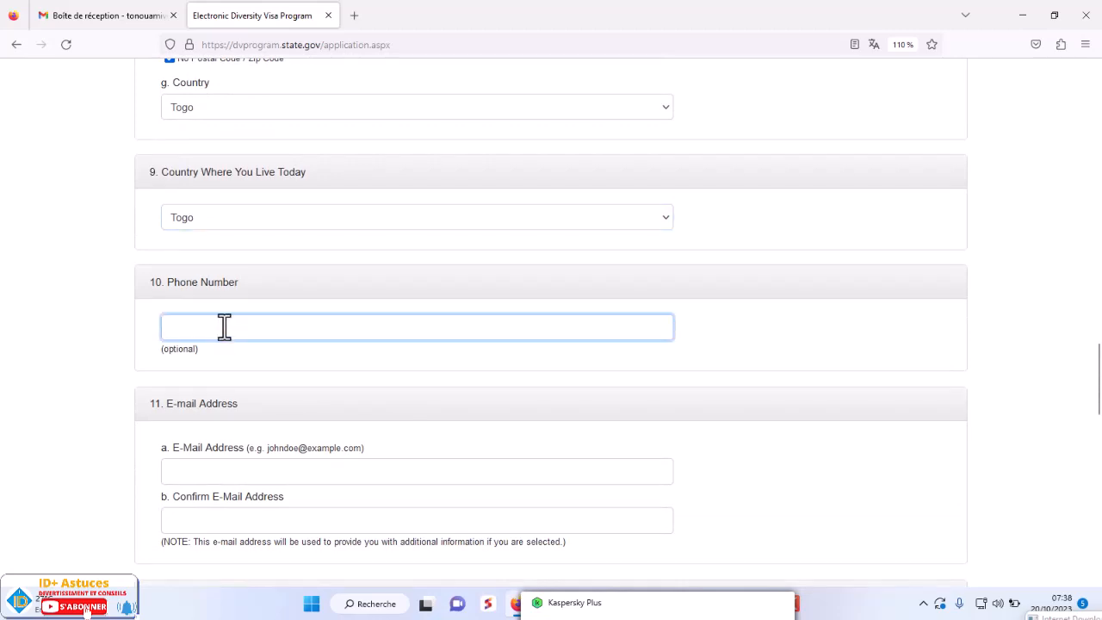
type("90272727")
scroll(336, 406, "down", 2)
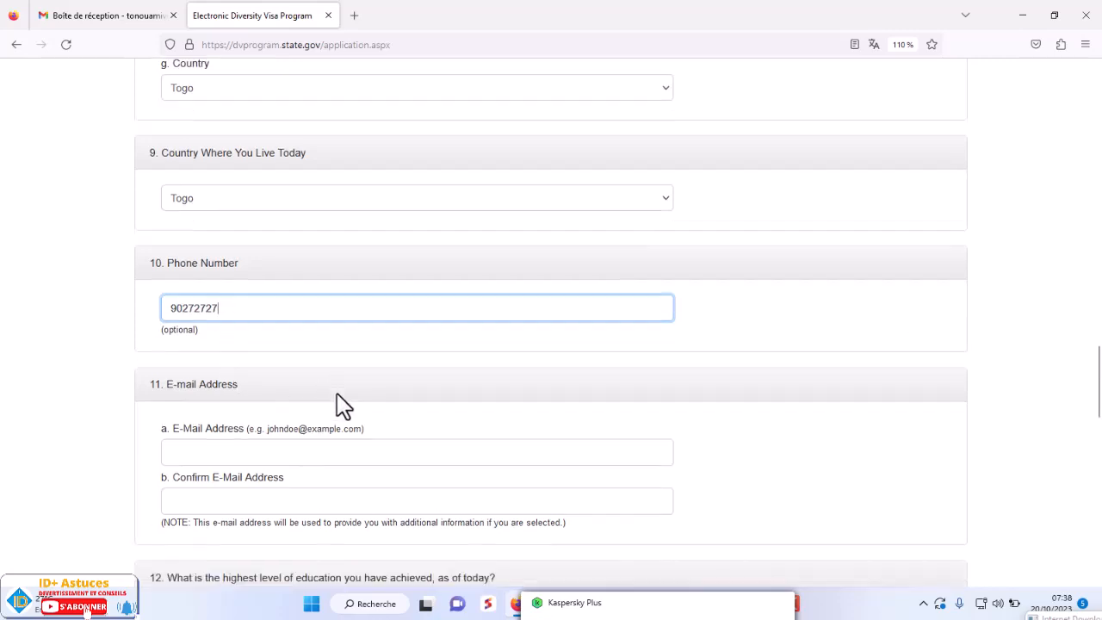
- Type the entrant's e-mail into the E-Mail Address field
left_click(222, 389)
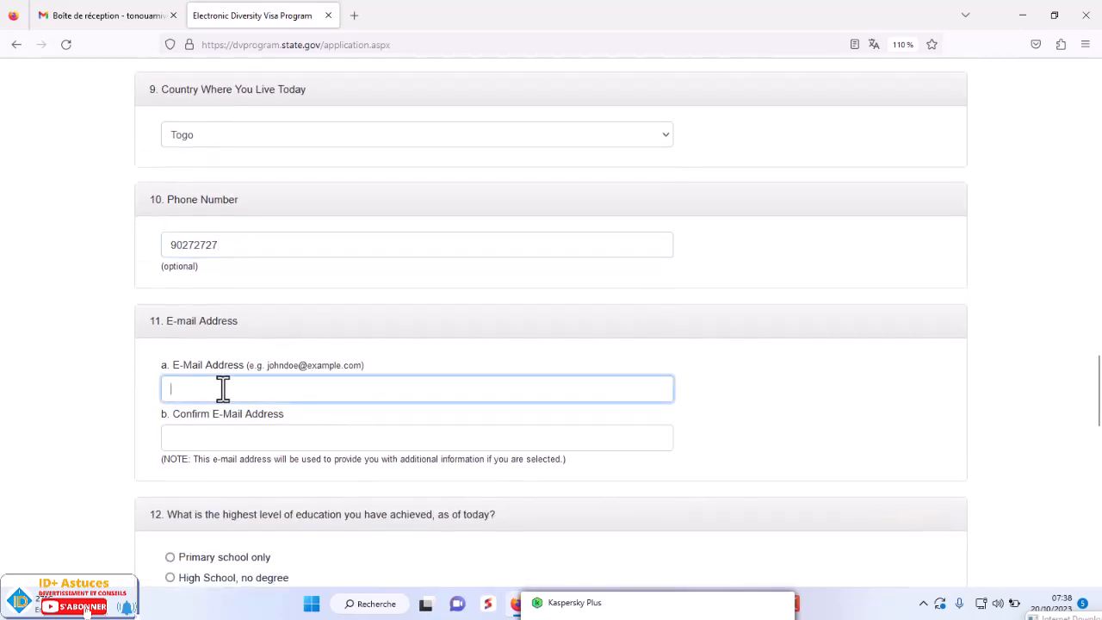
left_click(222, 390)
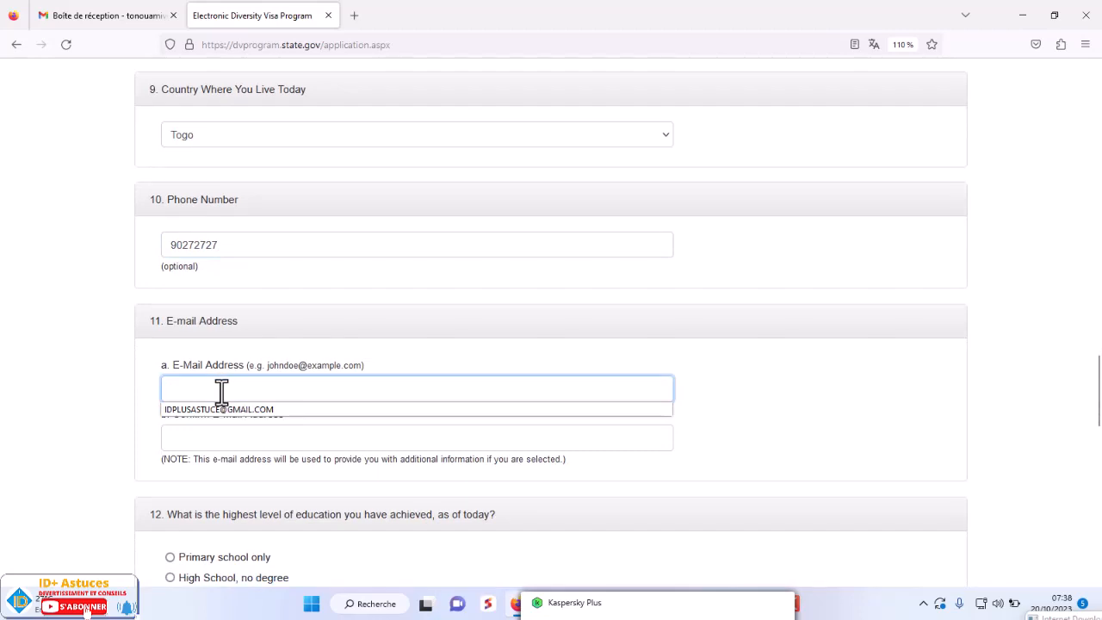
left_click(222, 394)
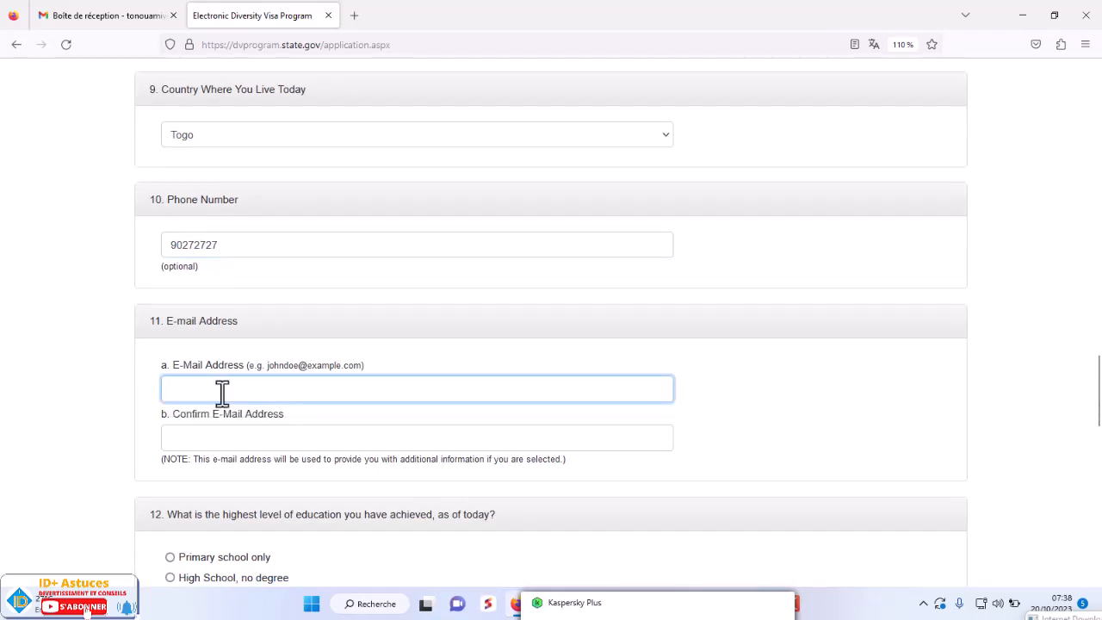
left_click(222, 392)
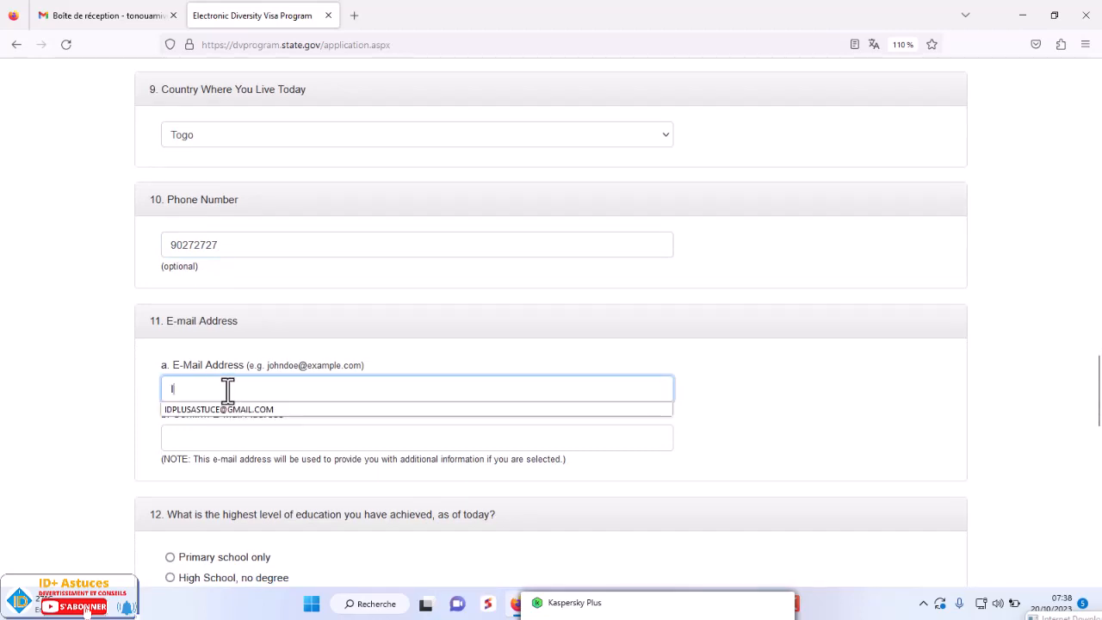
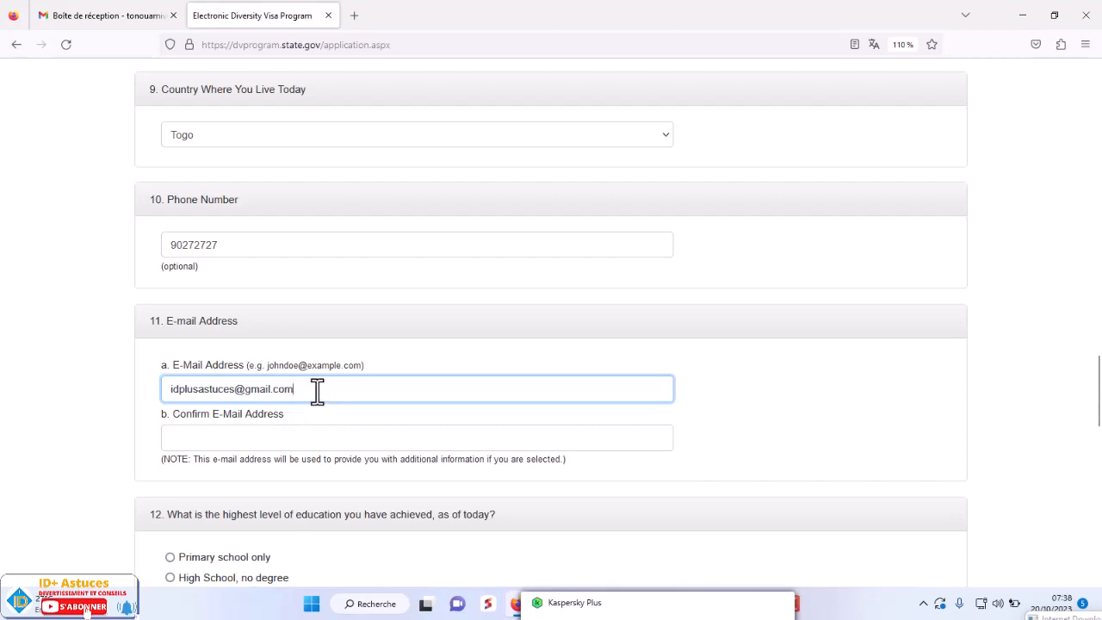
left_click_drag(317, 392, 155, 388)
scroll(491, 413, "down", 2)
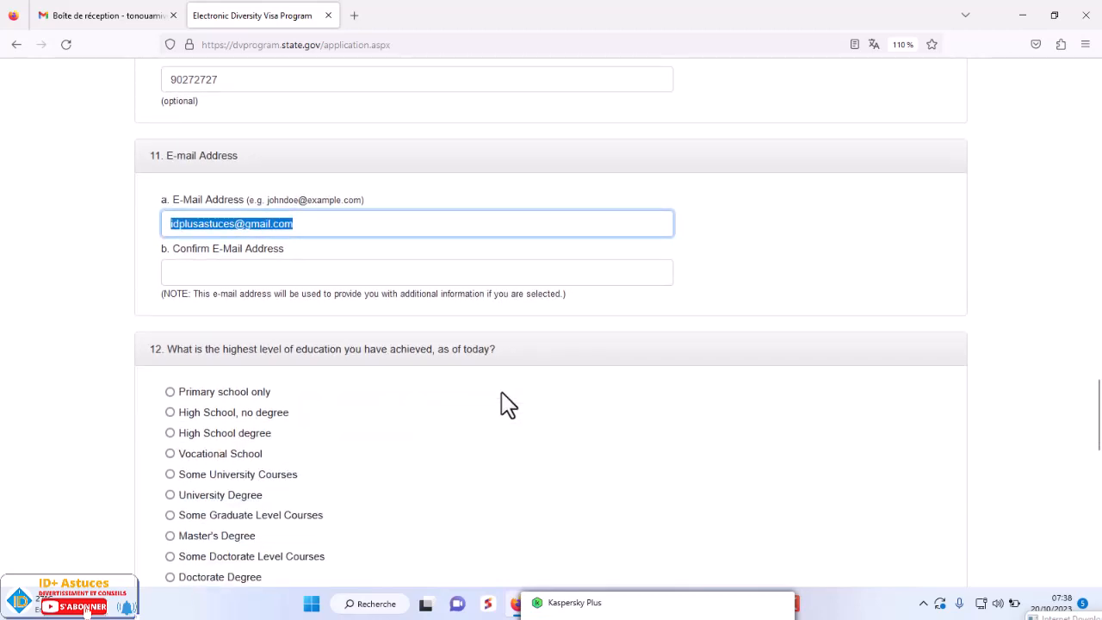
left_click(305, 224)
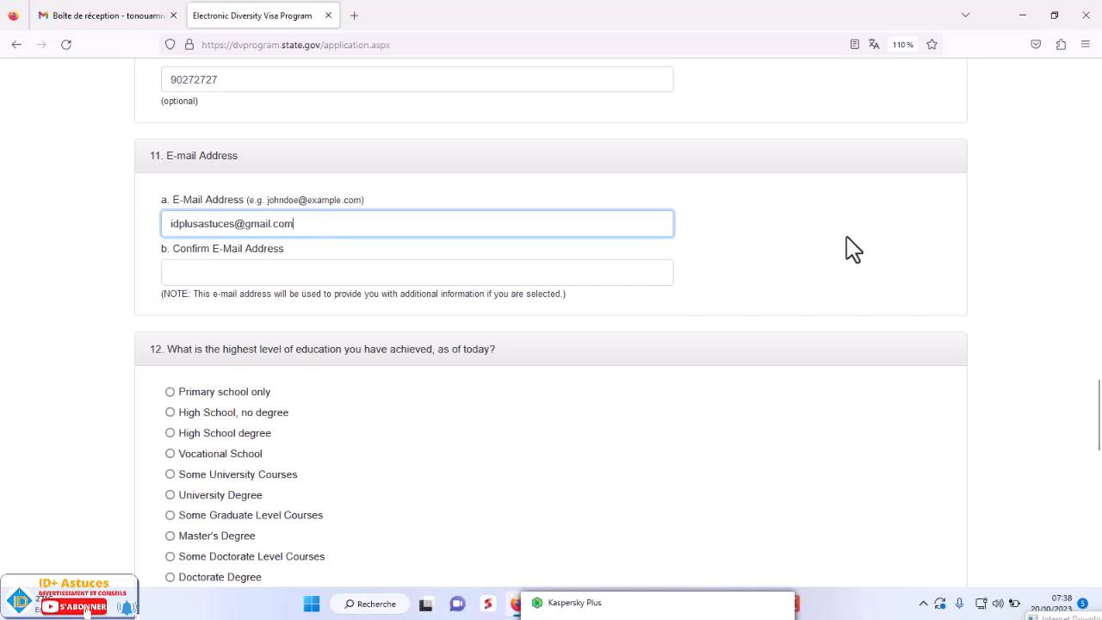
left_click(742, 233)
left_click(302, 224)
- Retype the e-mail address in Confirm E-Mail Address
left_click(232, 272)
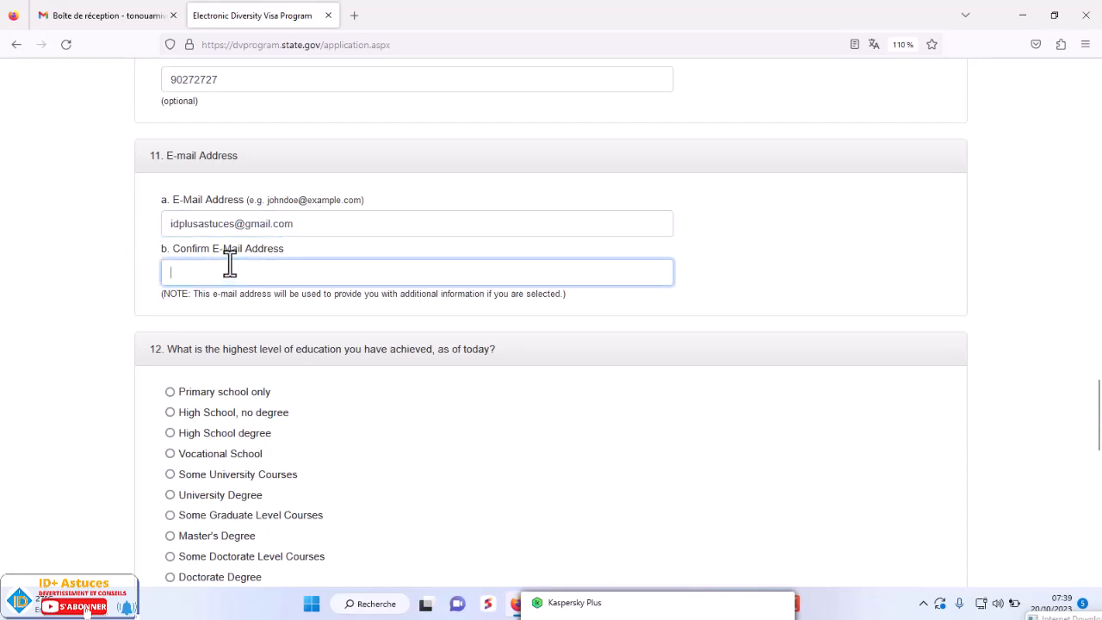
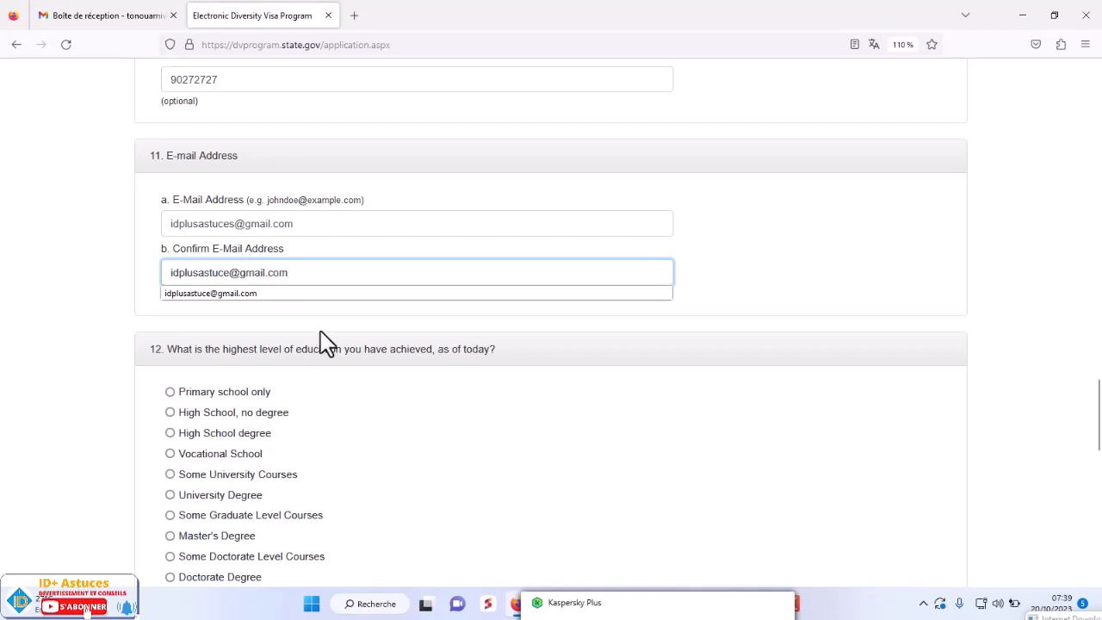
scroll(316, 348, "down", 2)
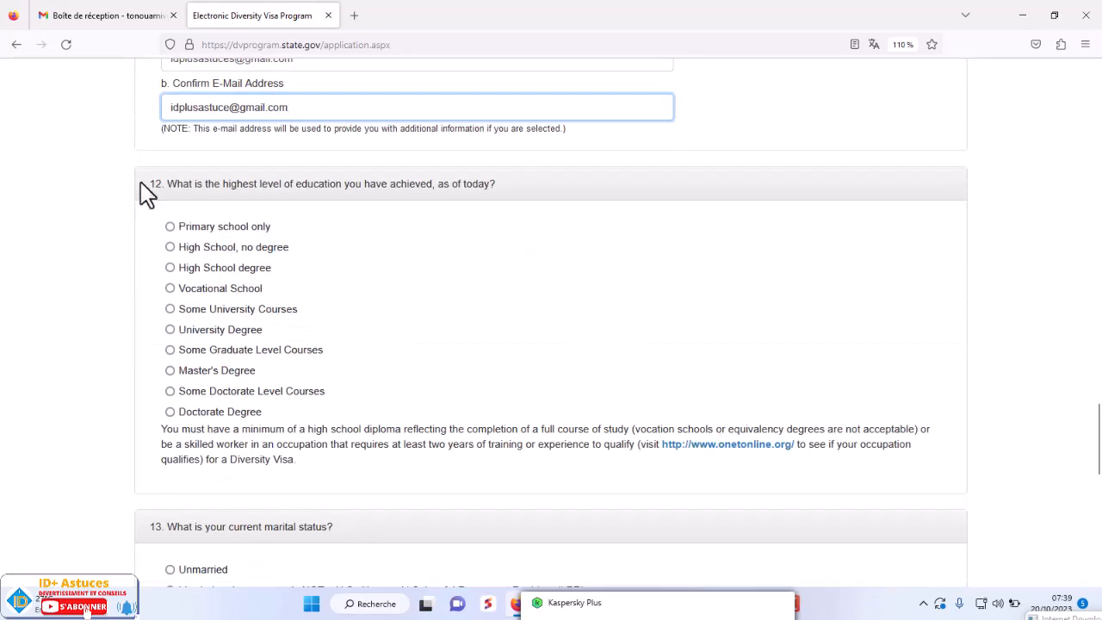
- Try education options from Primary school to Some University Courses, enlarging the form
left_click(170, 228)
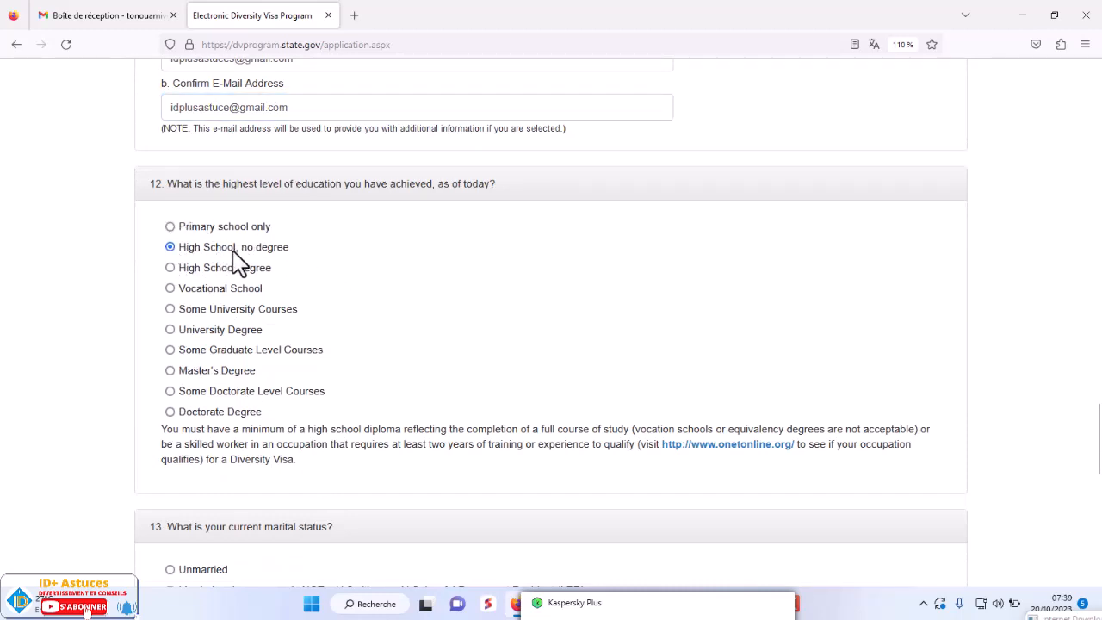
left_click_drag(293, 249, 177, 249)
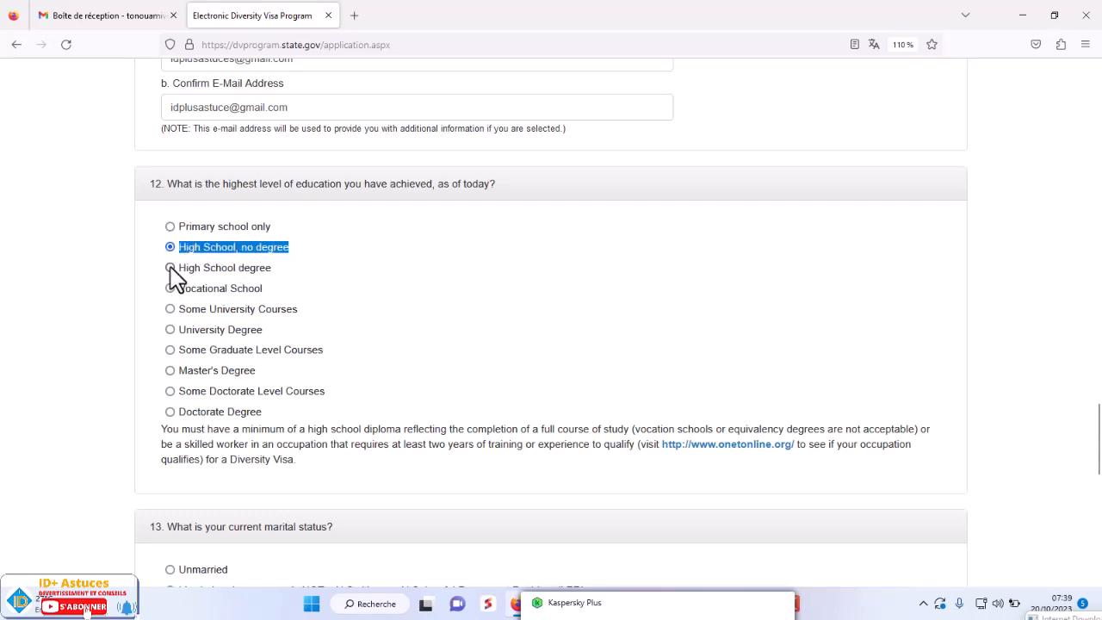
left_click(171, 268)
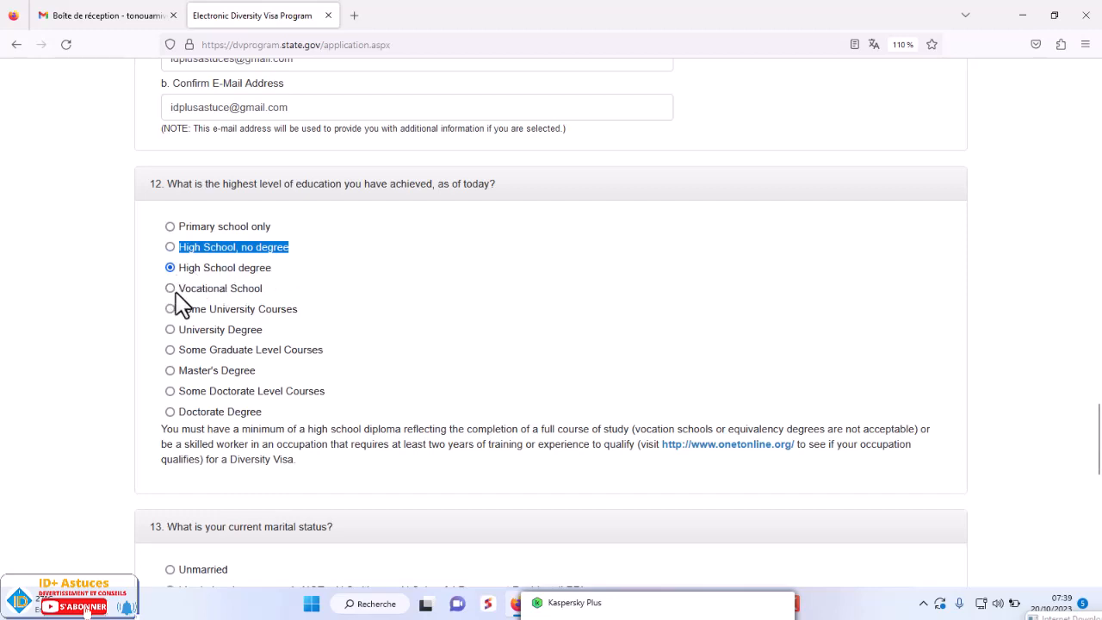
left_click(170, 288)
key("ctrl+plus")
key("ctrl+plus")
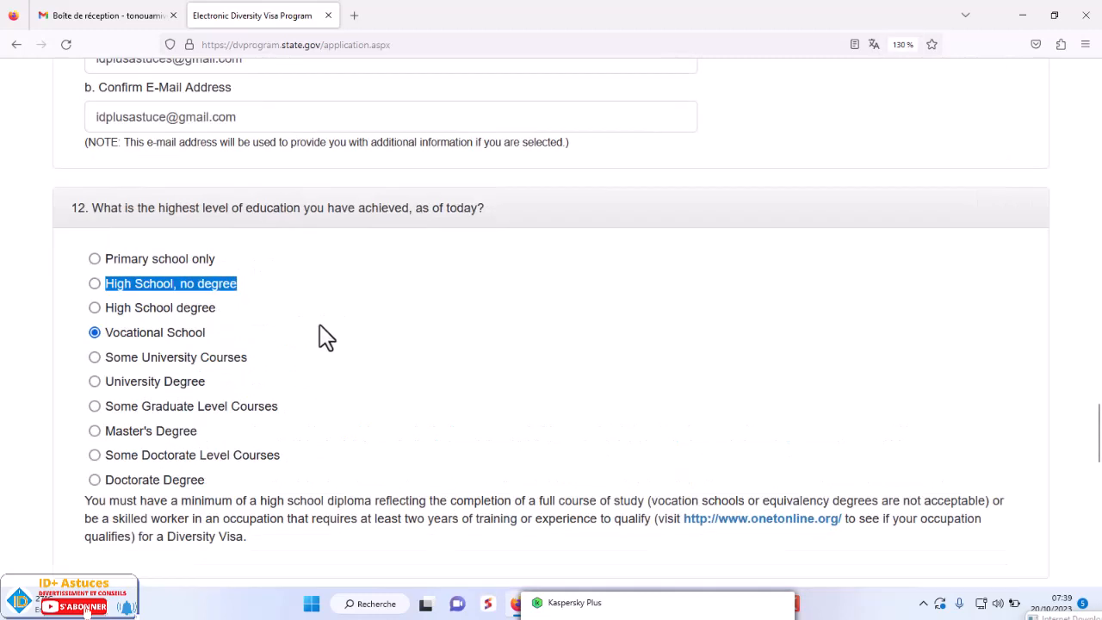
left_click(94, 358)
scroll(353, 385, "down", 2)
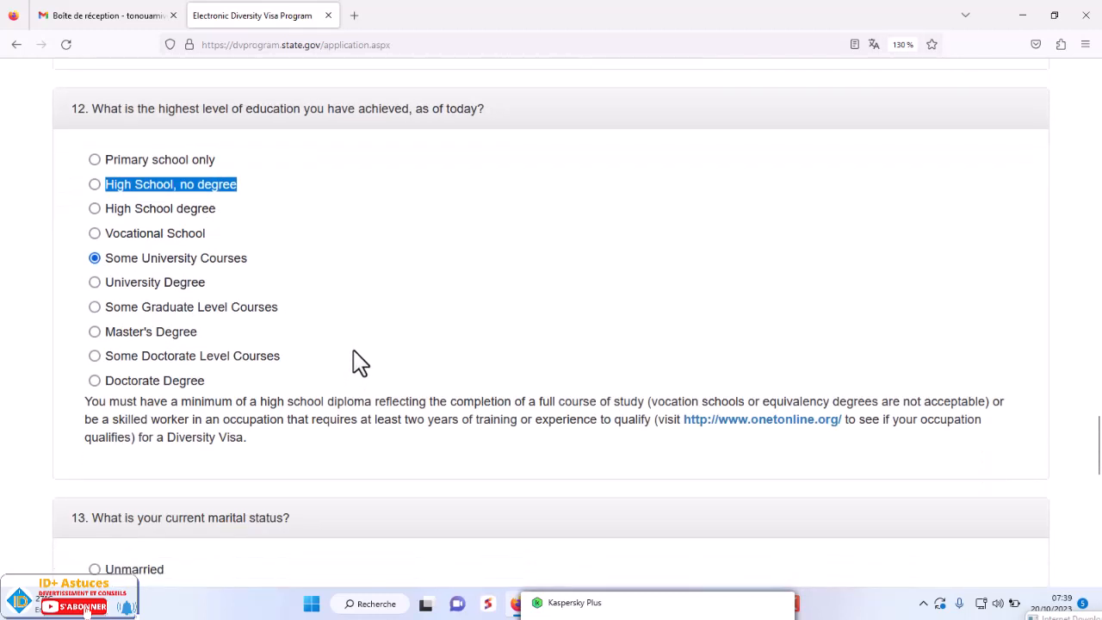
scroll(355, 363, "down", 2)
scroll(353, 364, "up", 4)
scroll(353, 365, "down", 4)
scroll(357, 364, "up", 2)
- Try University Degree through Doctorate Degree, then settle on High School, no degree
left_click(96, 284)
left_click(96, 308)
left_click(96, 332)
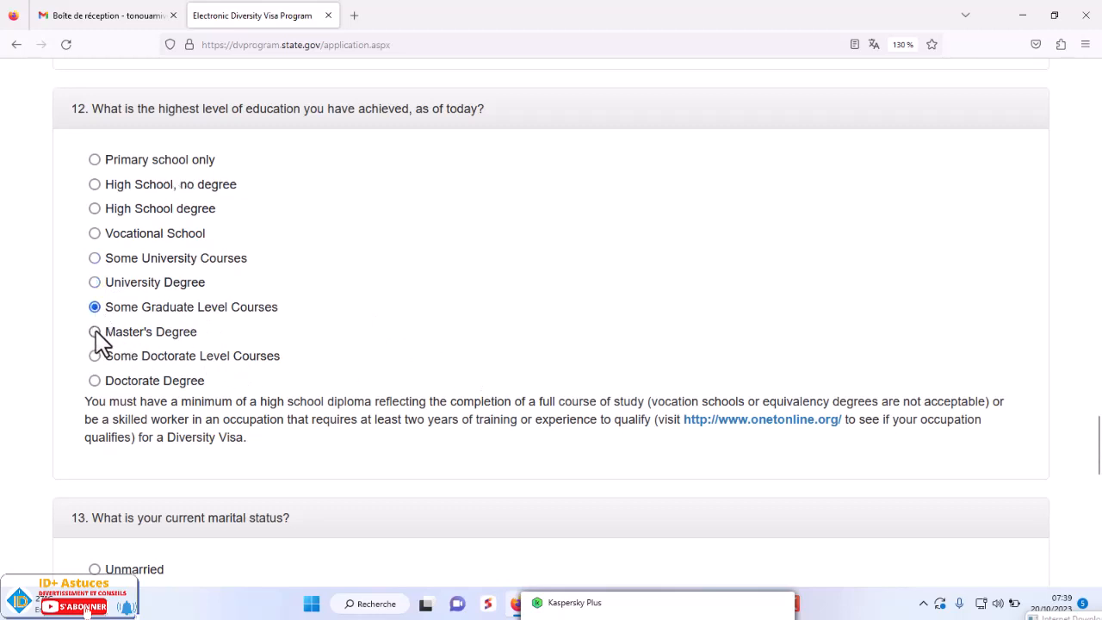
left_click(95, 356)
left_click(95, 381)
left_click(95, 185)
scroll(651, 321, "down", 3)
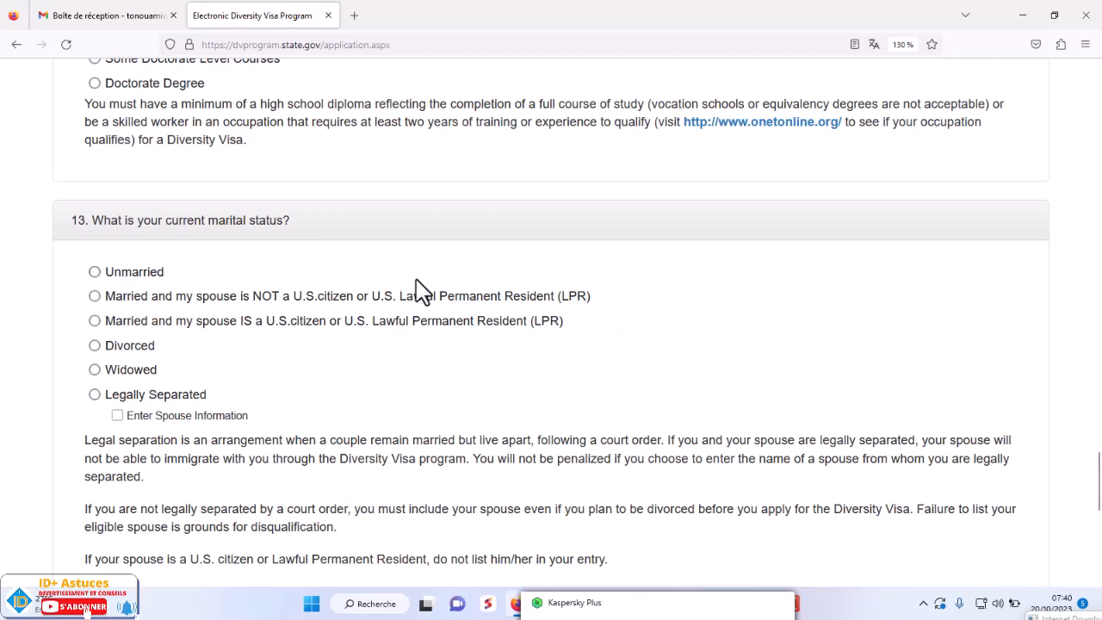
scroll(419, 291, "down", 1)
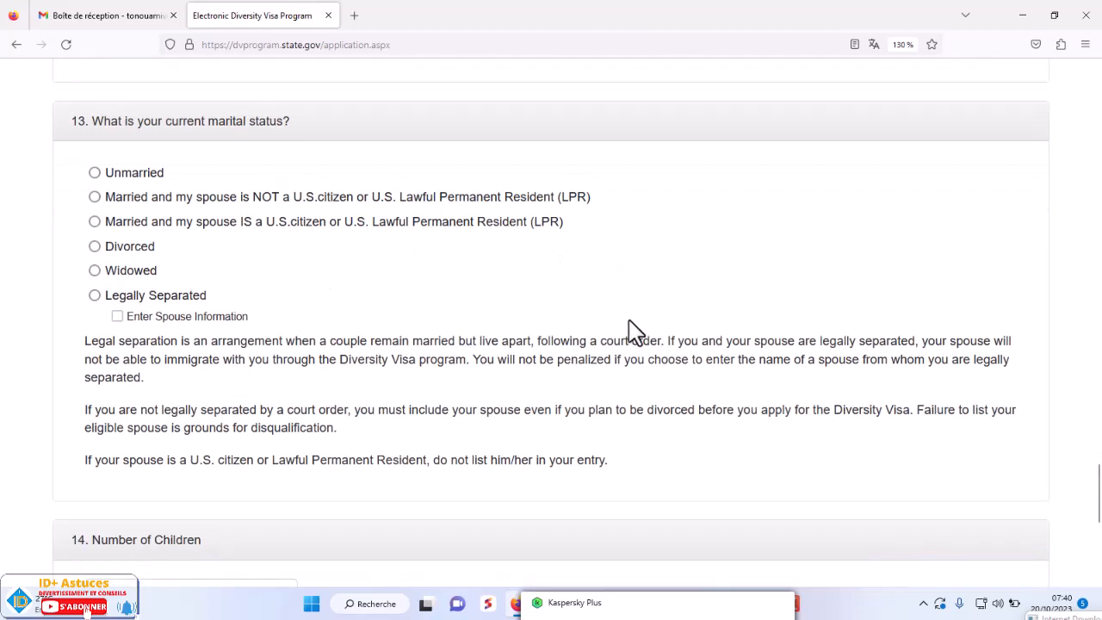
- Cycle through each marital status option, then settle on Unmarried and scroll to Number of Children
left_click(94, 173)
left_click(95, 197)
left_click(97, 224)
left_click(97, 248)
left_click(97, 272)
left_click(95, 296)
scroll(632, 312, "down", 1)
scroll(632, 311, "down", 2)
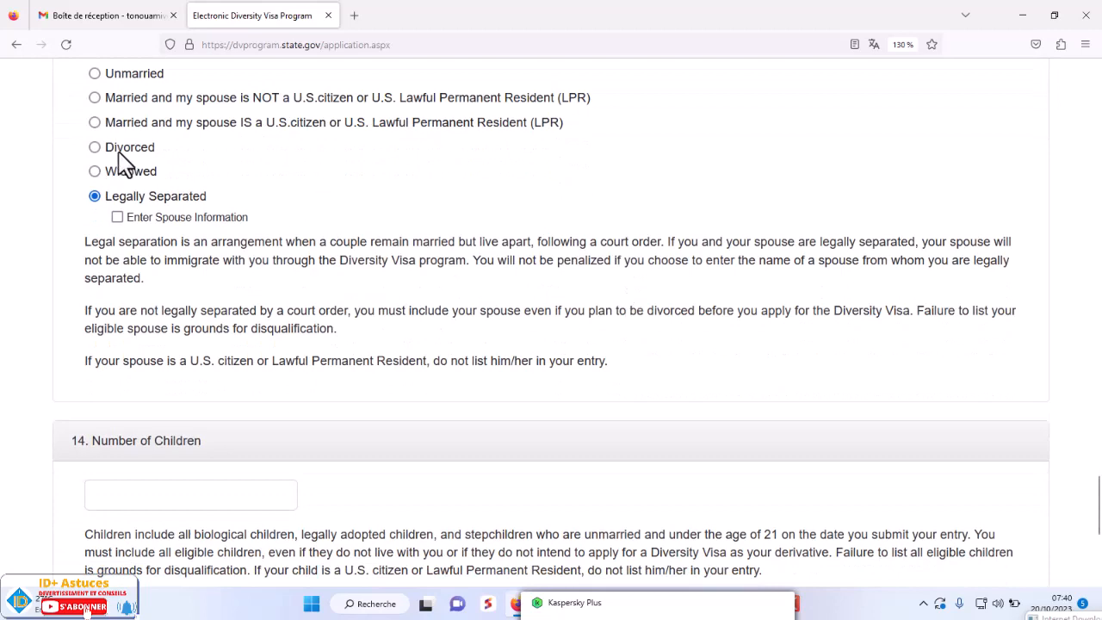
scroll(104, 263, "up", 3)
left_click(94, 272)
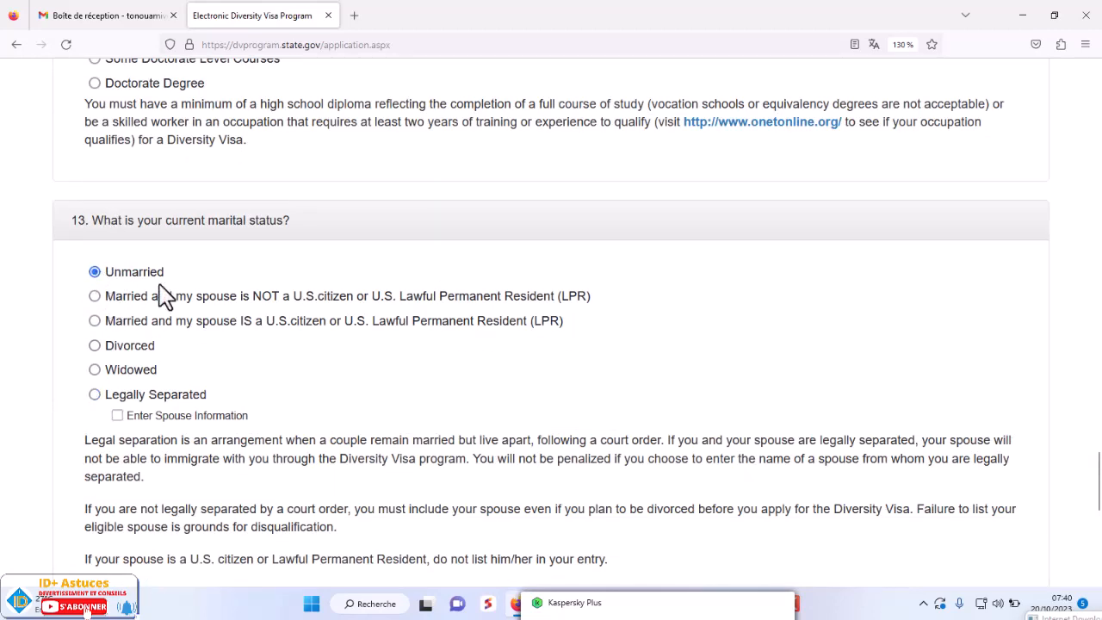
scroll(335, 333, "down", 3)
scroll(336, 333, "down", 2)
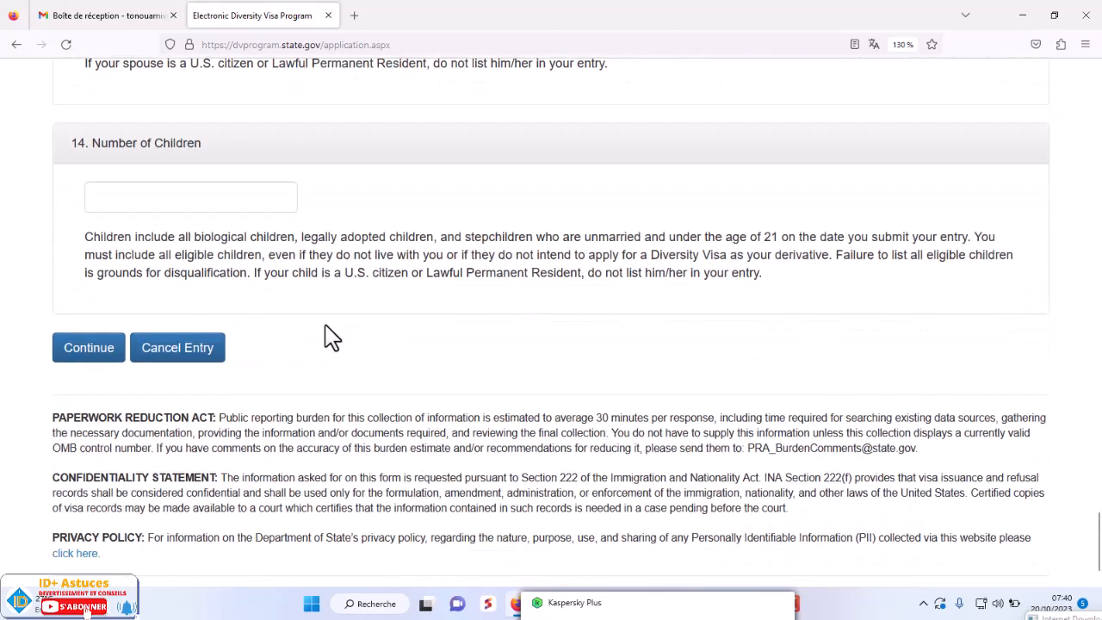
- Enter 1 in the Number of Children field
left_click(154, 205)
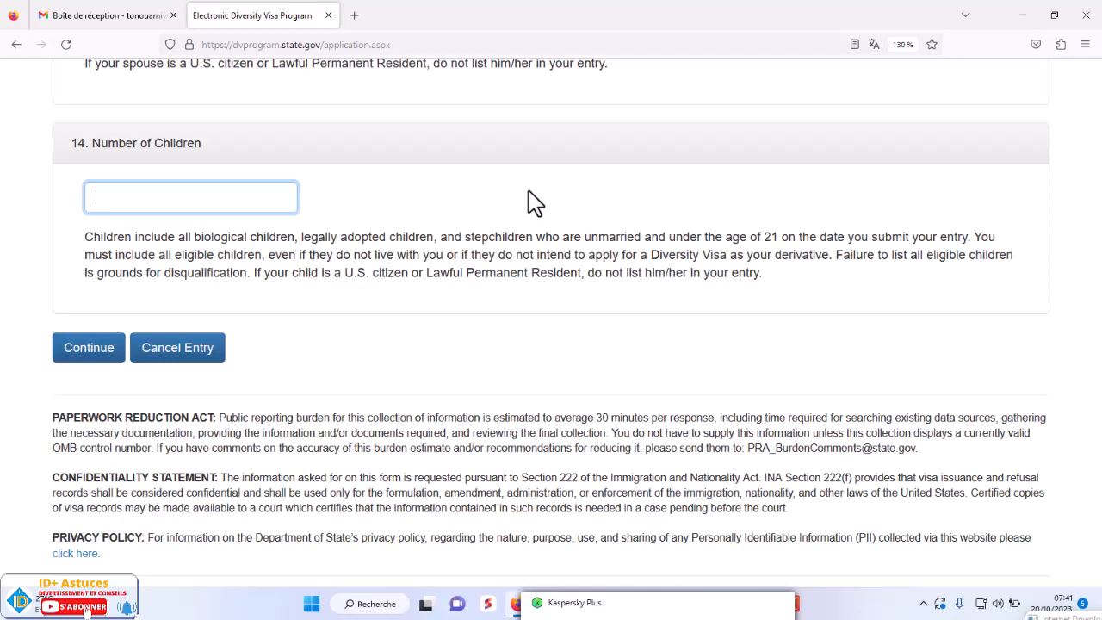
scroll(534, 203, "up", 5)
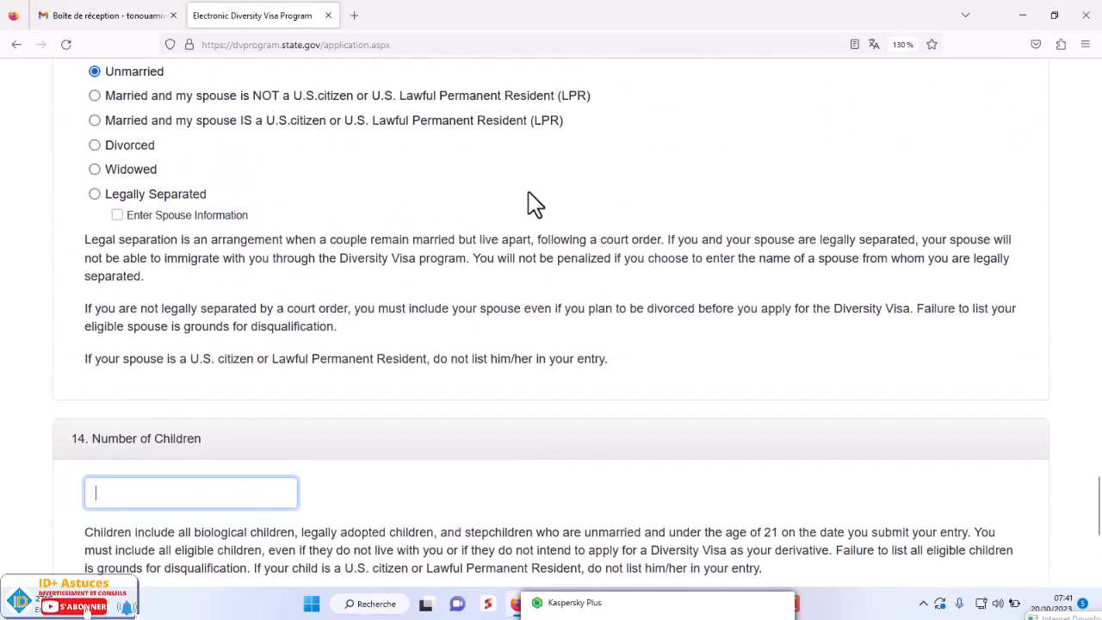
scroll(534, 203, "down", 5)
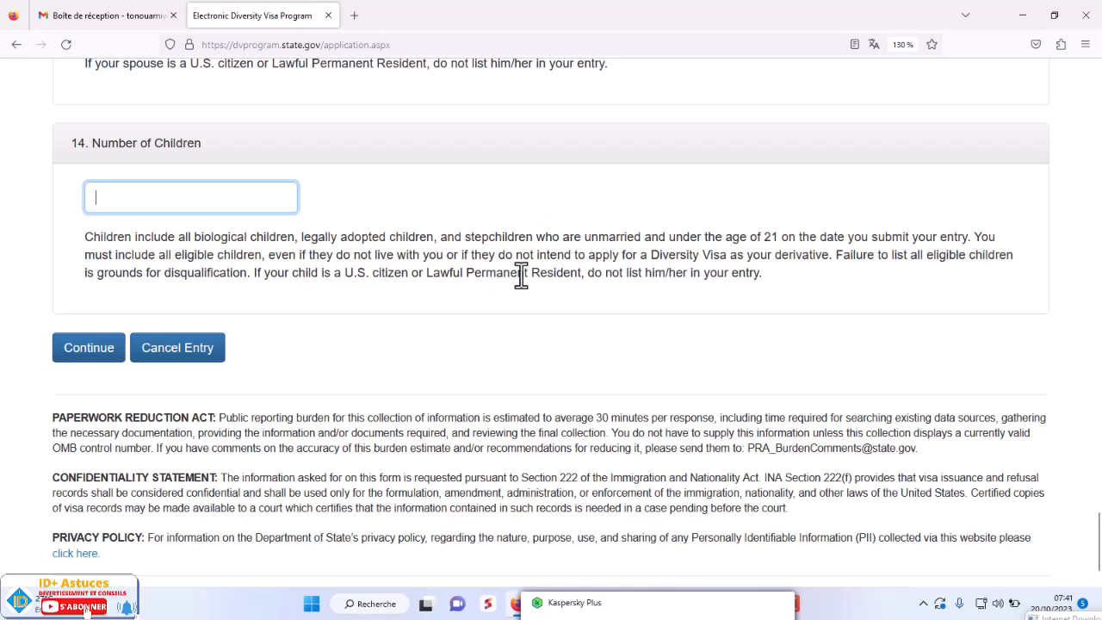
type("&")
- Submit Part One and scroll to the flagged e-mail validation error
left_click(88, 353)
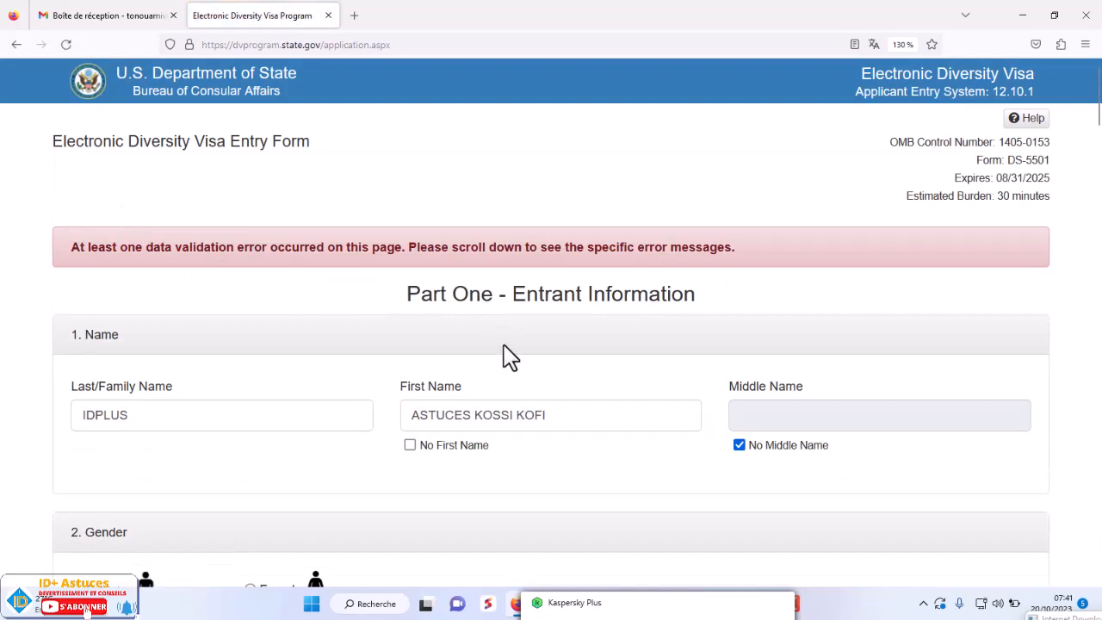
scroll(508, 353, "down", 5)
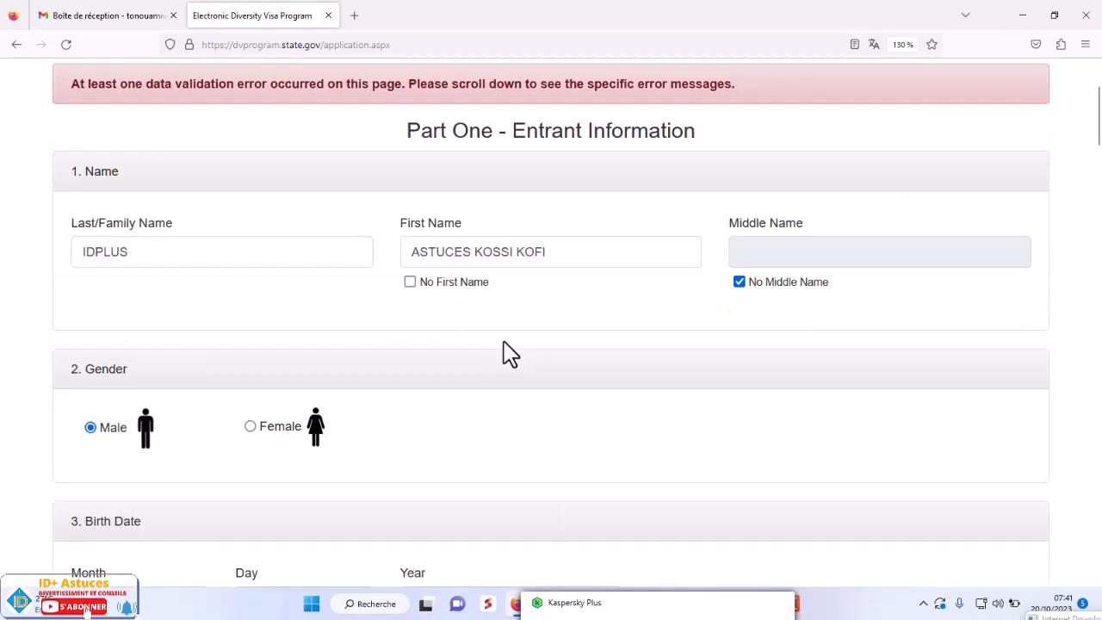
scroll(507, 353, "down", 15)
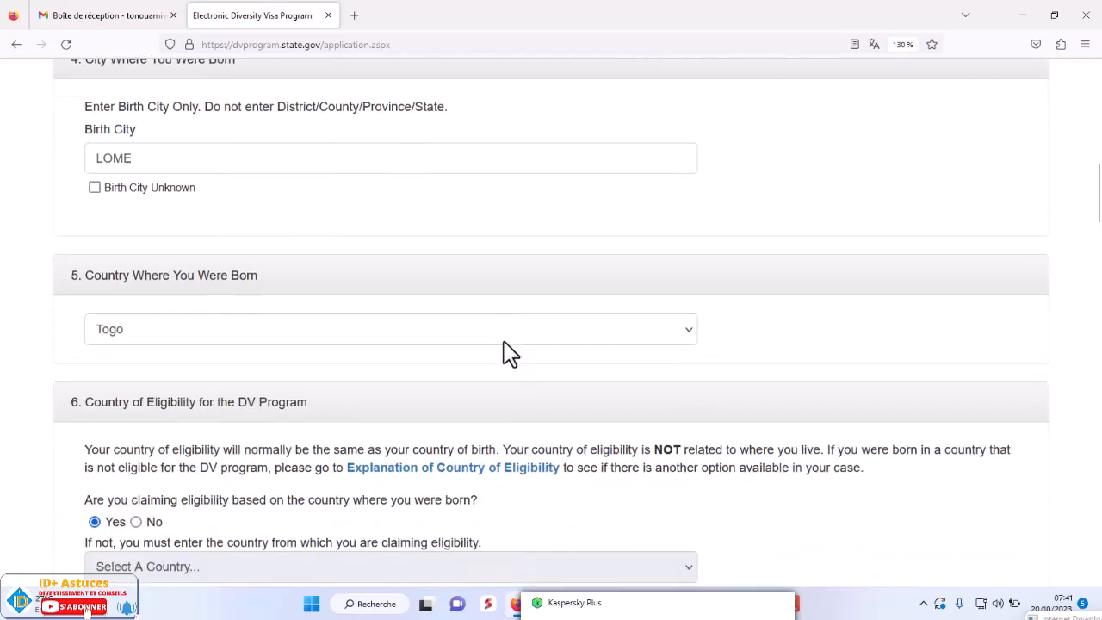
scroll(506, 342, "down", 15)
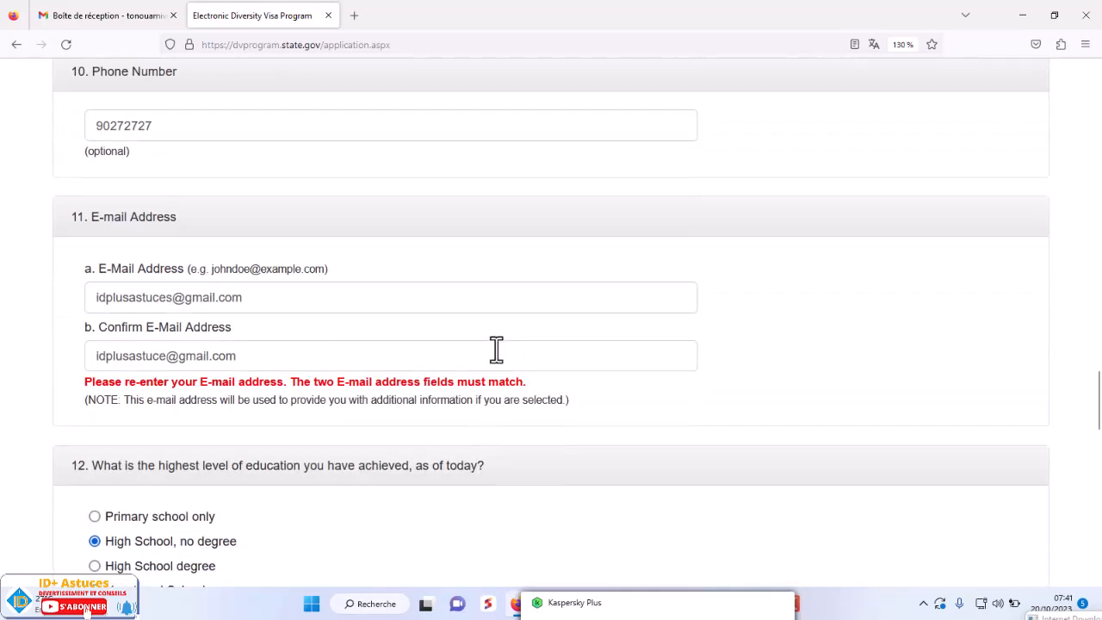
- Add the missing letter to the confirmation e-mail and continue to Part Two
left_click(164, 356)
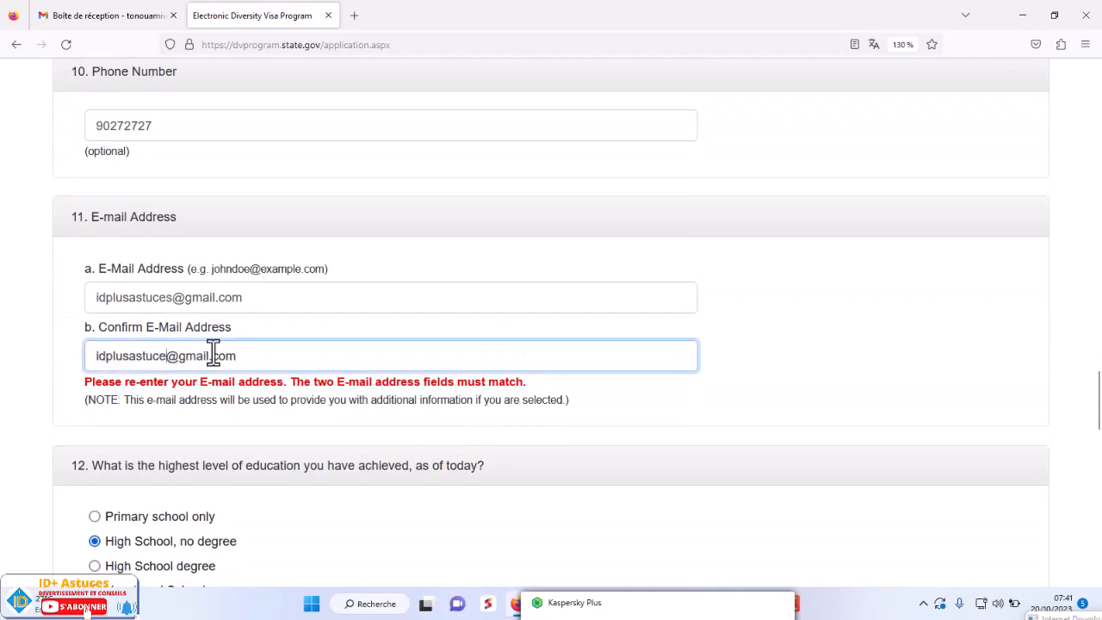
type("s")
scroll(482, 387, "down", 15)
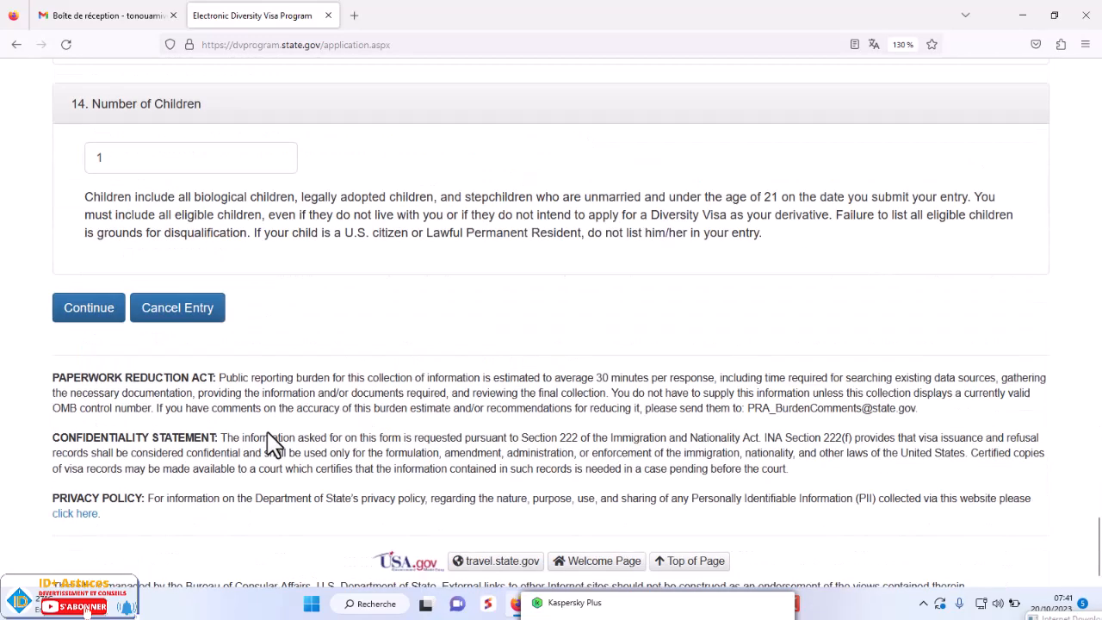
left_click(110, 320)
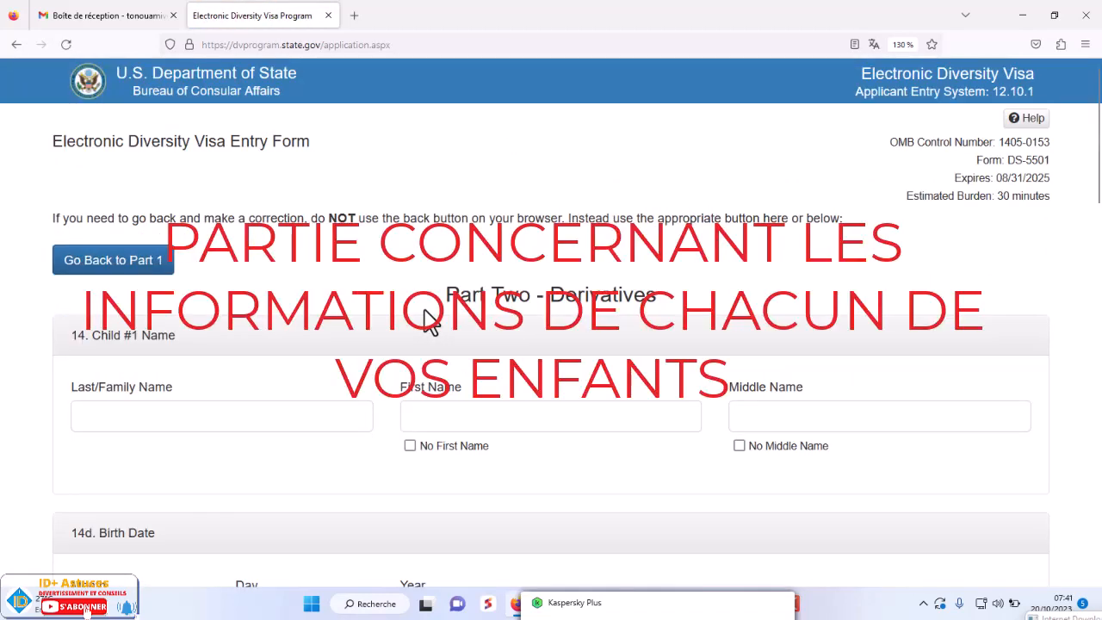
- Enter Child #1's last and first names and tick No Middle Name
scroll(424, 310, "down", 3)
scroll(424, 310, "up", 3)
left_click_drag(446, 294, 661, 307)
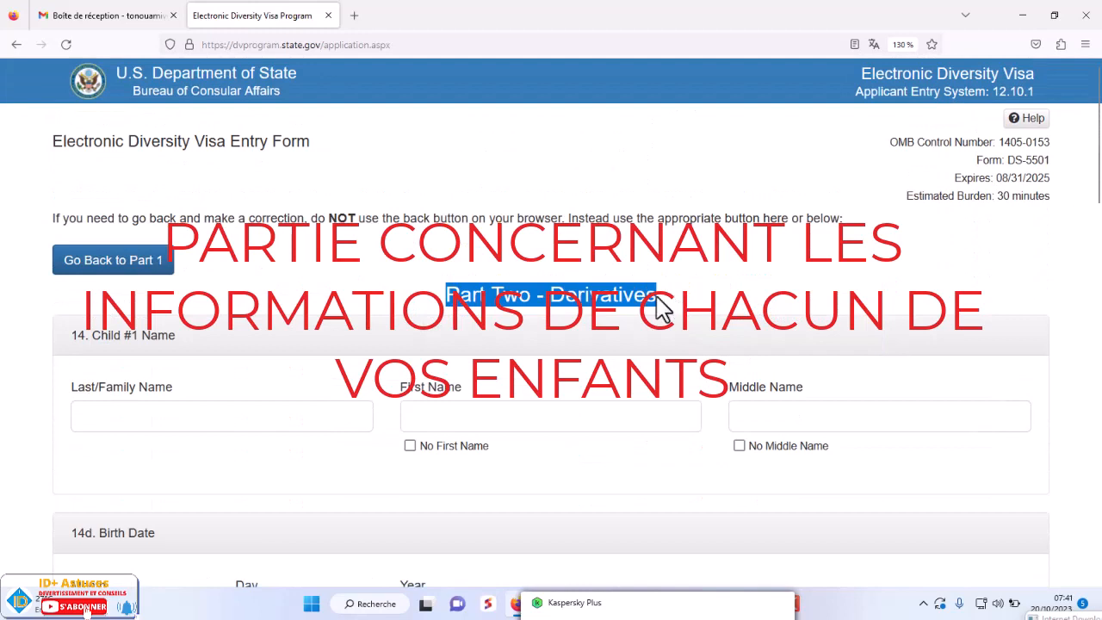
left_click(154, 415)
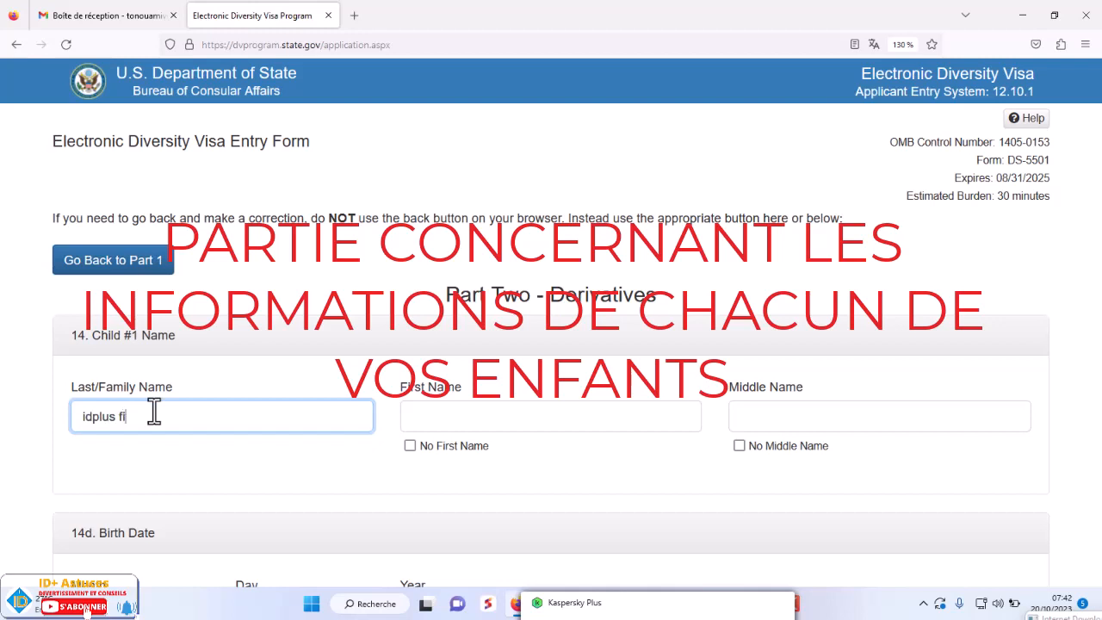
left_click(461, 421)
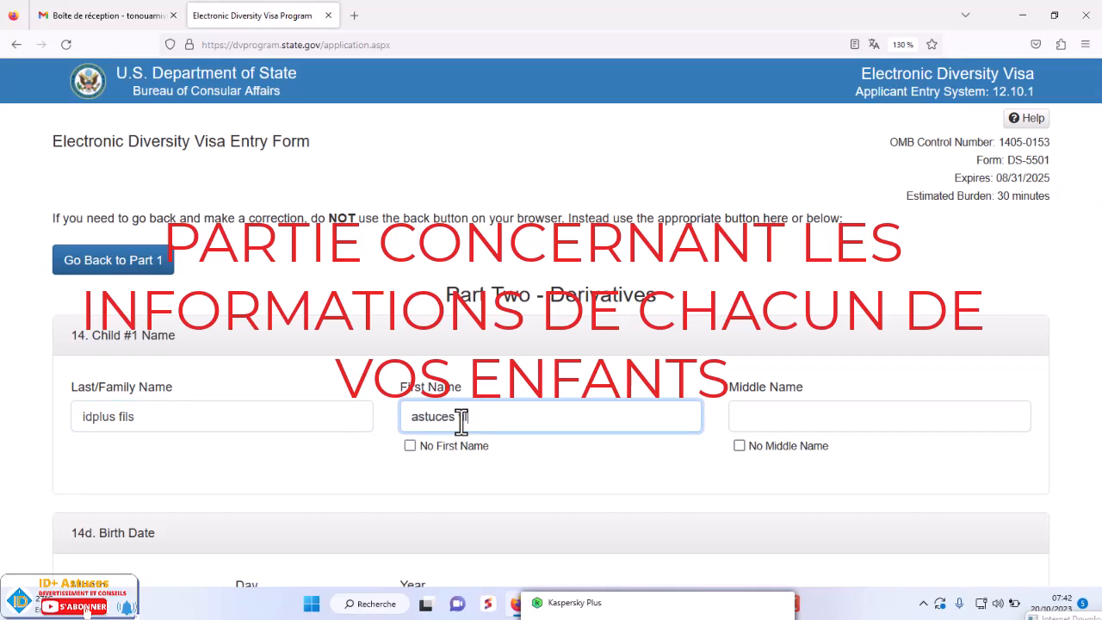
left_click(740, 445)
scroll(736, 450, "down", 2)
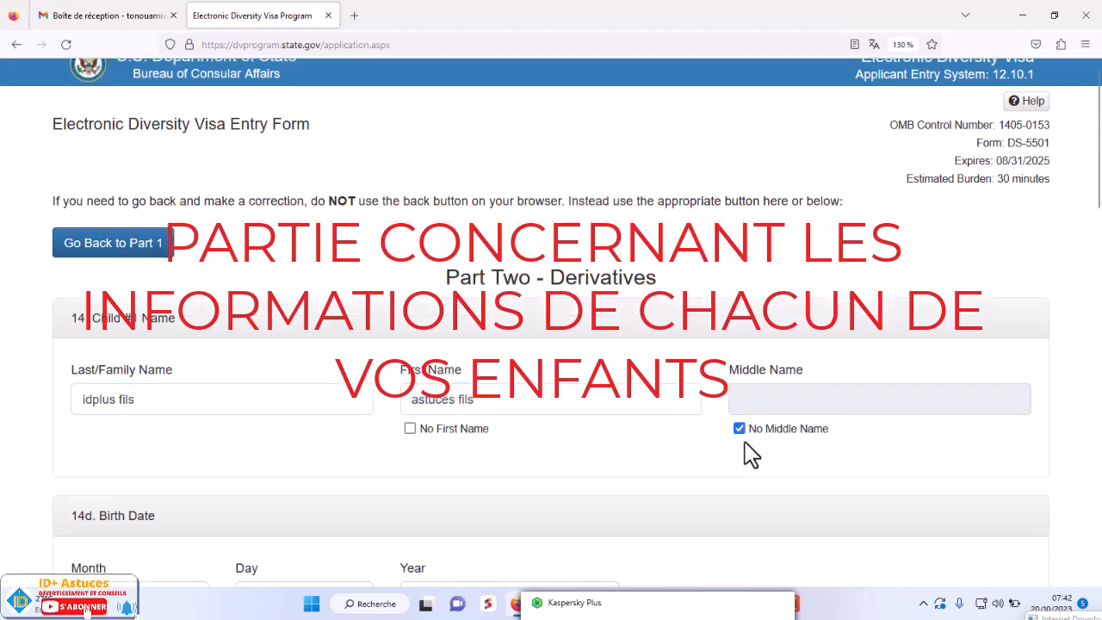
scroll(732, 450, "down", 1)
left_click(151, 316)
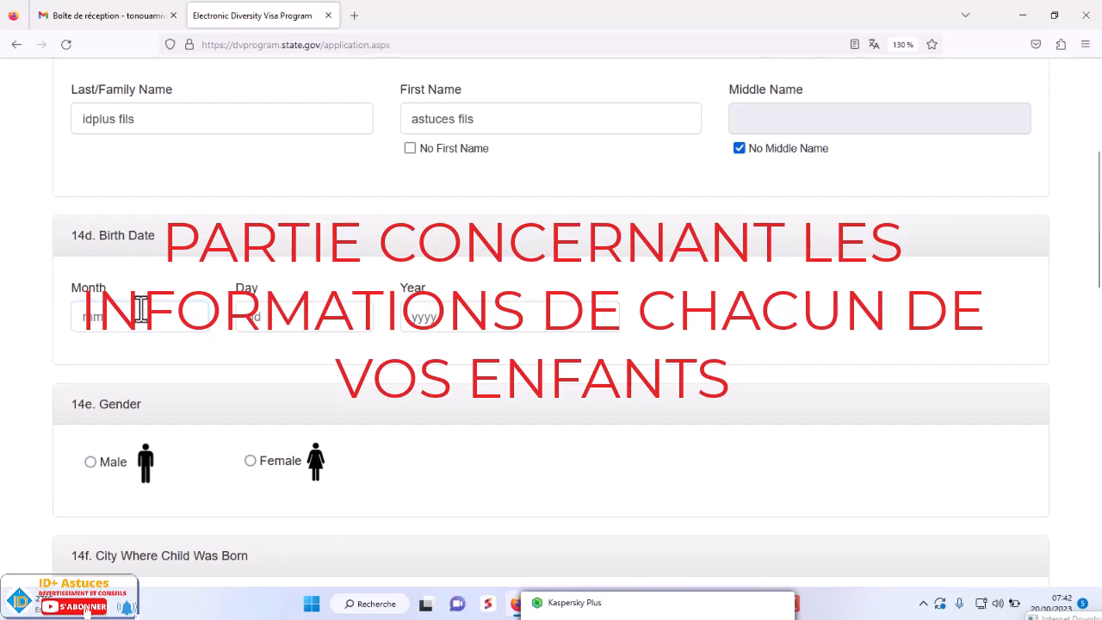
left_click(111, 319)
type("4")
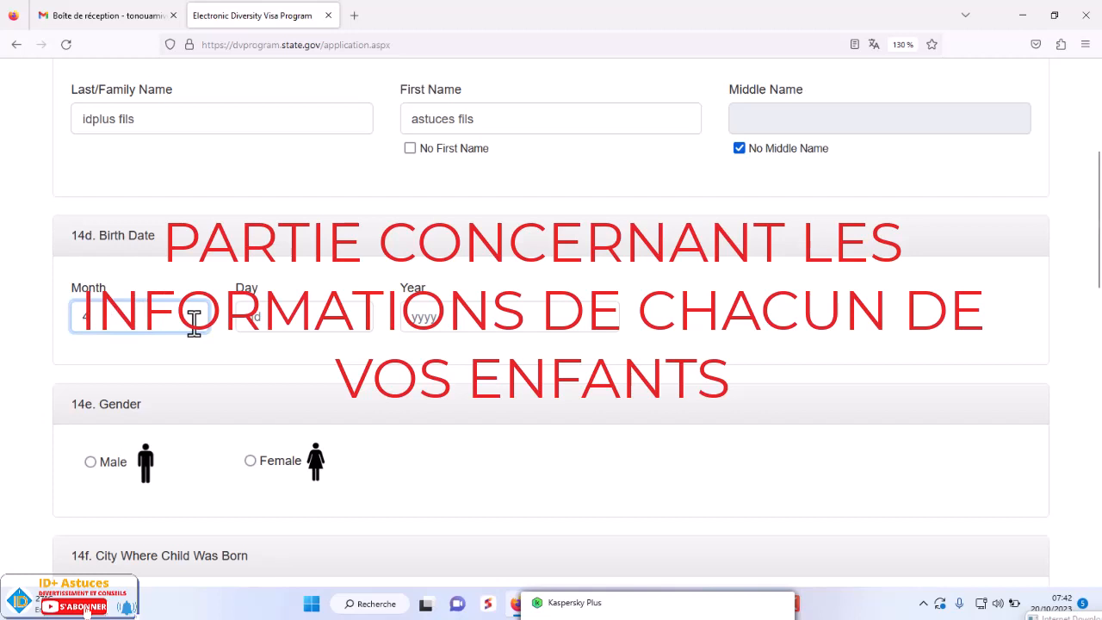
left_click(293, 321)
type("6")
left_click(418, 315)
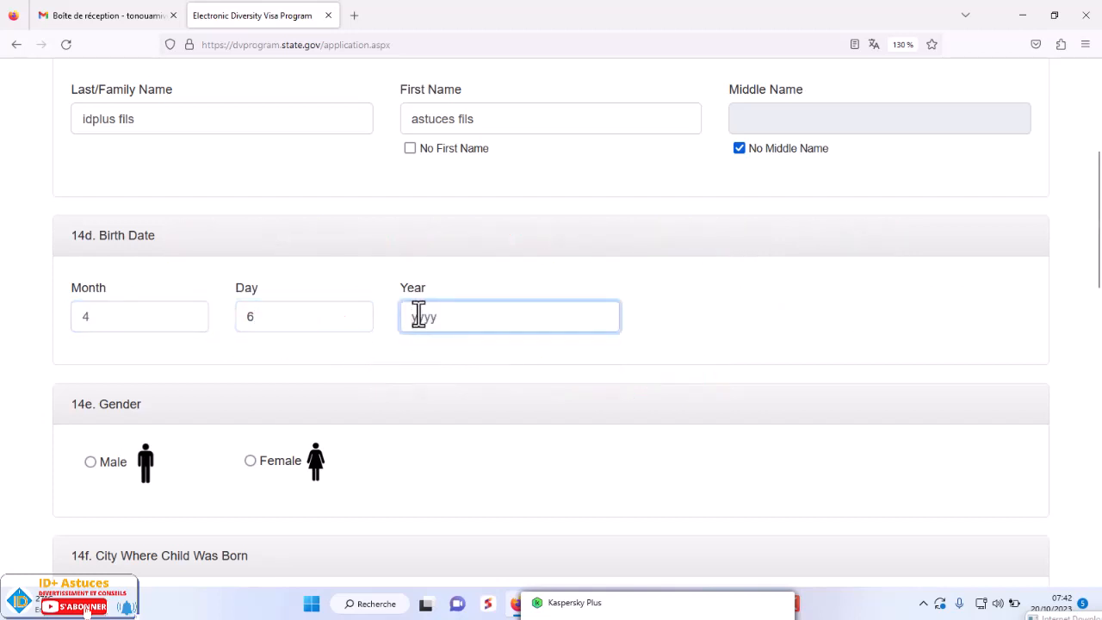
- Give Child #1 birth year 2005, gender Female, and birthplace LOME, Togo
type("2005")
scroll(190, 435, "down", 2)
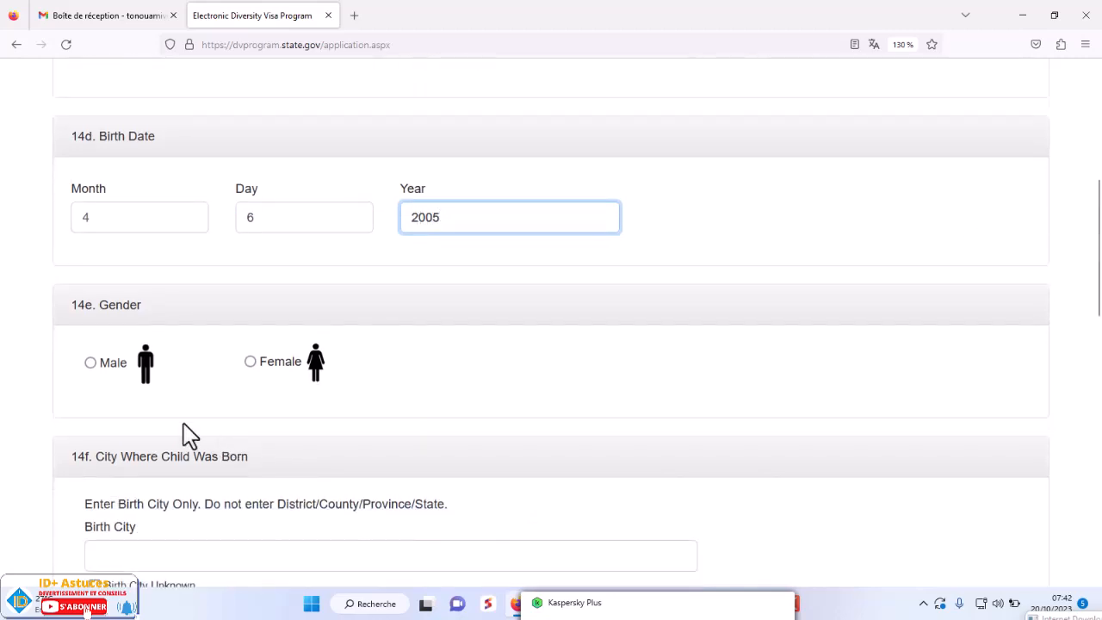
left_click(260, 363)
scroll(263, 376, "down", 6)
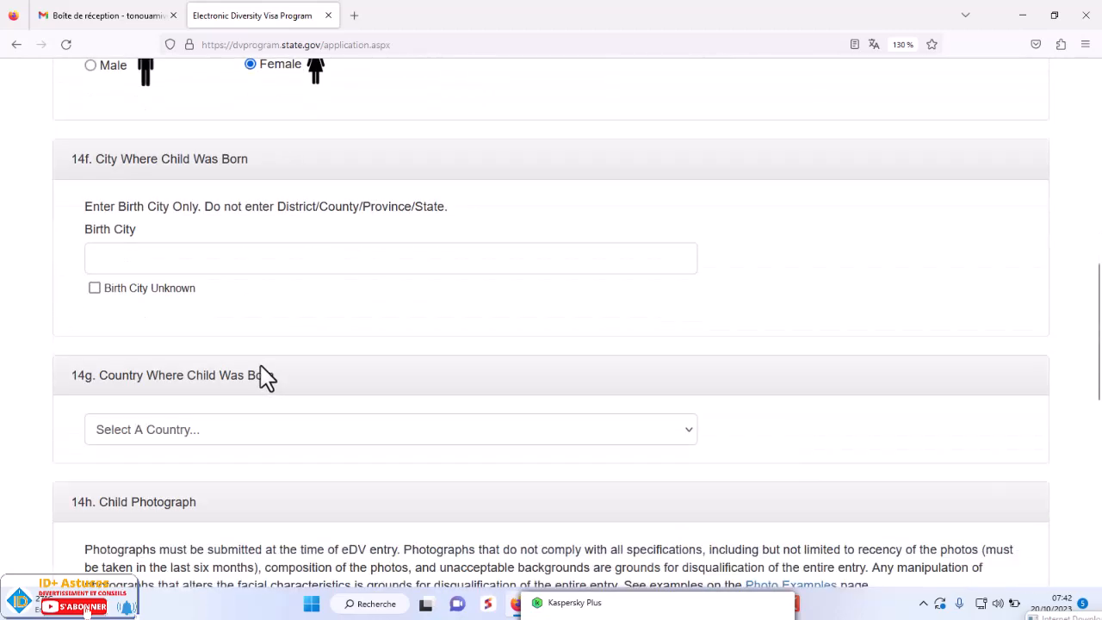
left_click(145, 258)
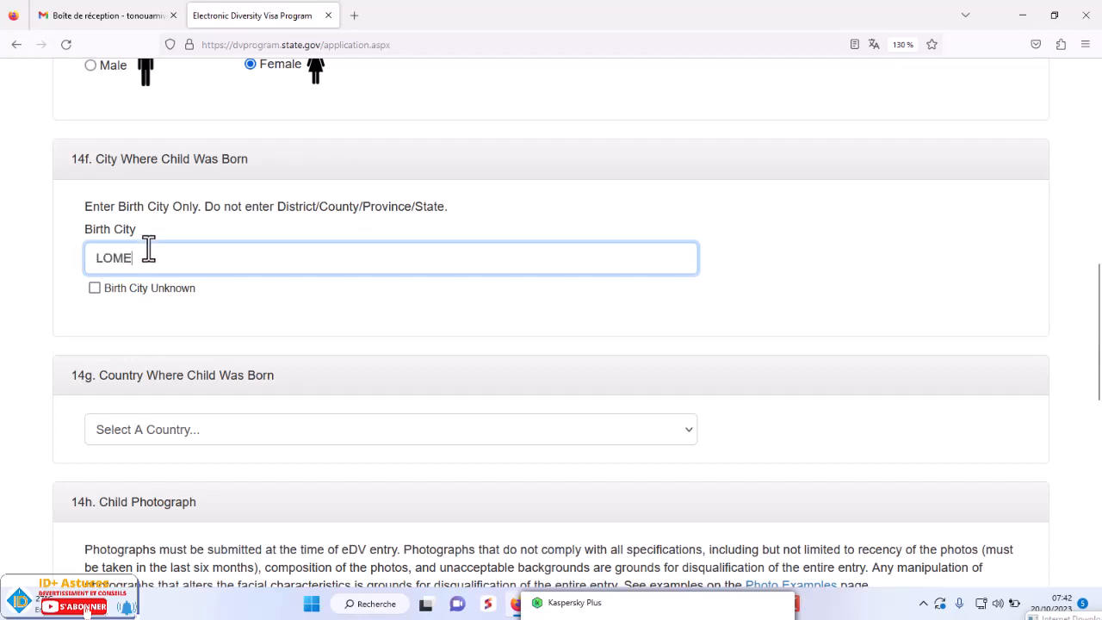
left_click(147, 432)
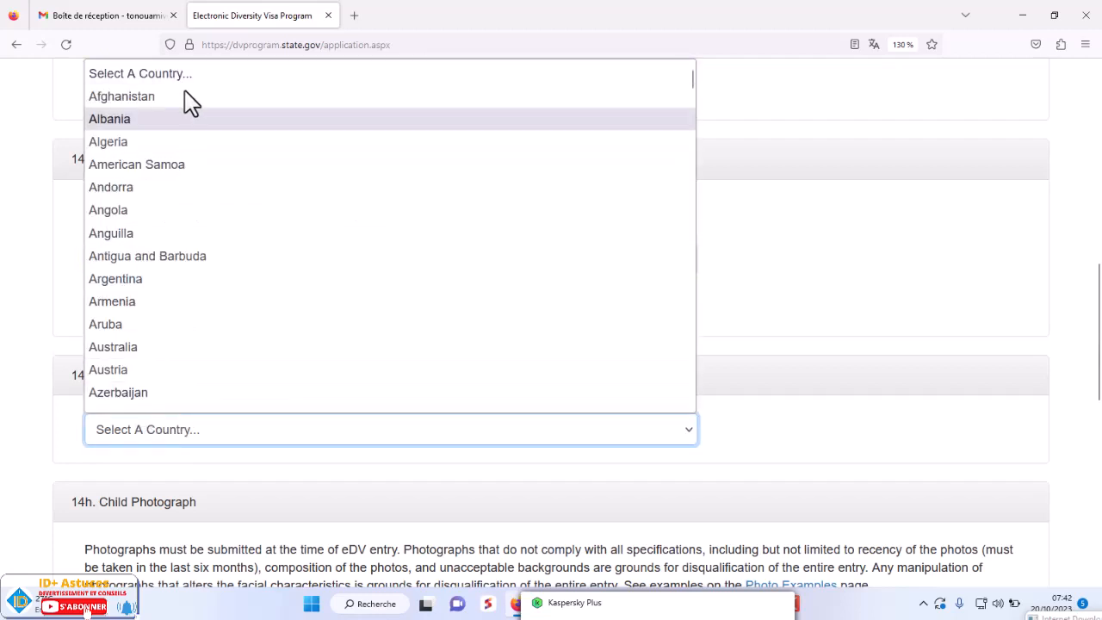
type("togo")
key("Return")
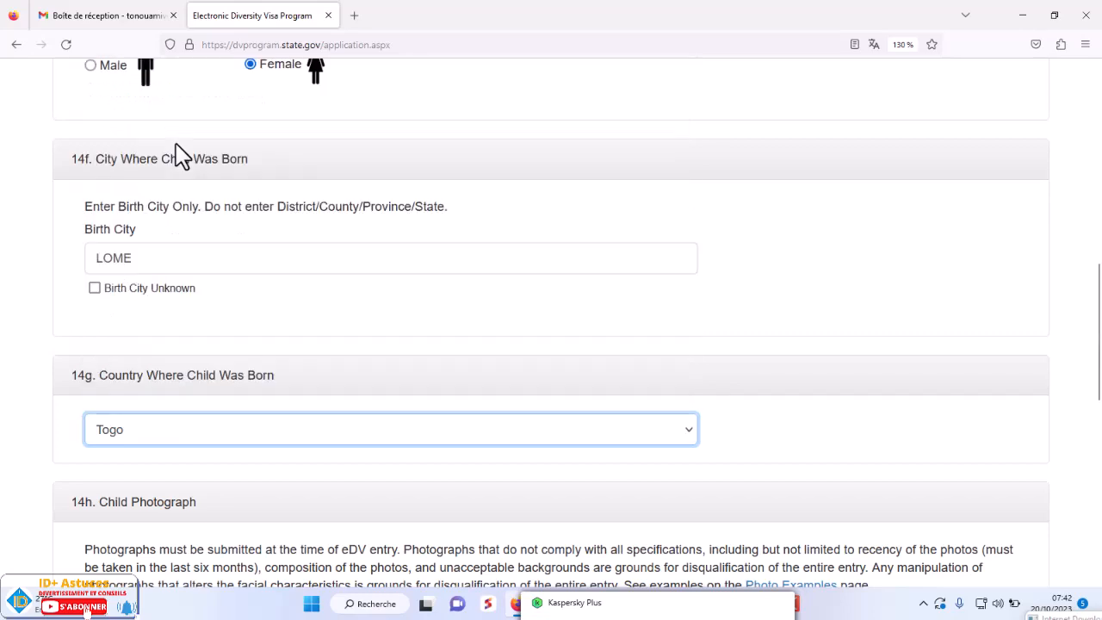
- Attach 18.jpg as the child's photo and continue to the entry review page
scroll(419, 231, "down", 3)
scroll(253, 348, "down", 3)
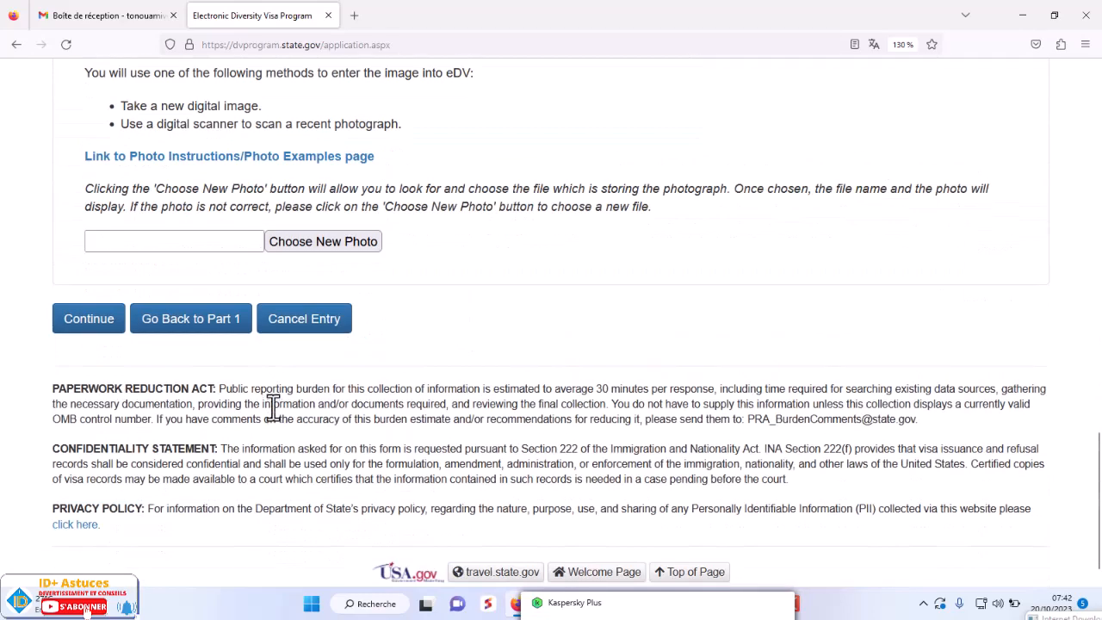
left_click(324, 243)
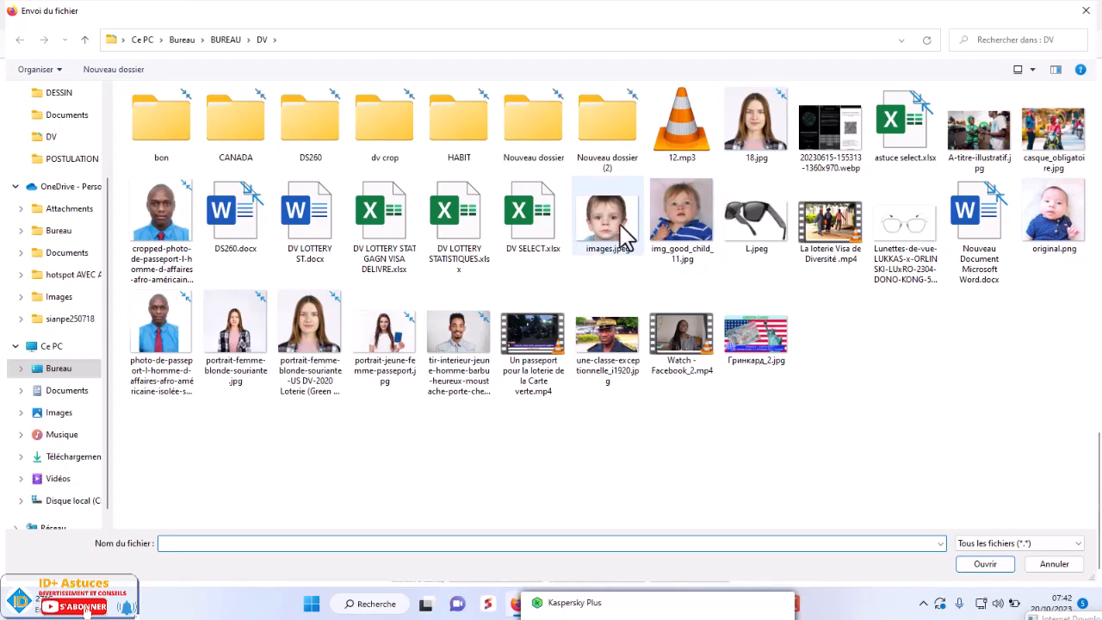
double_click(751, 121)
scroll(371, 365, "down", 2)
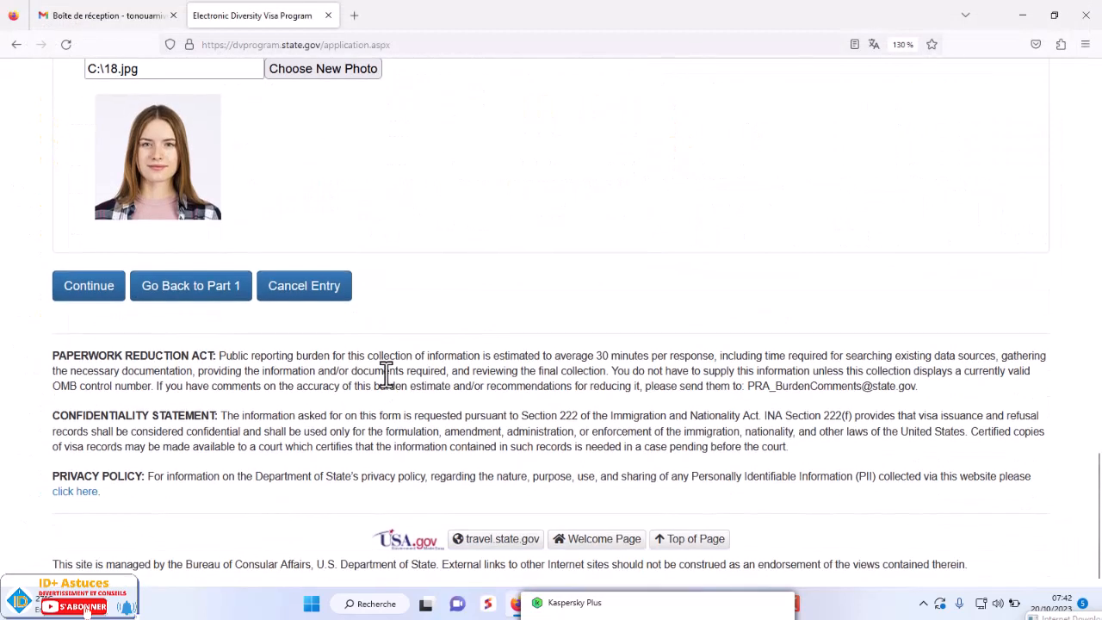
left_click(93, 291)
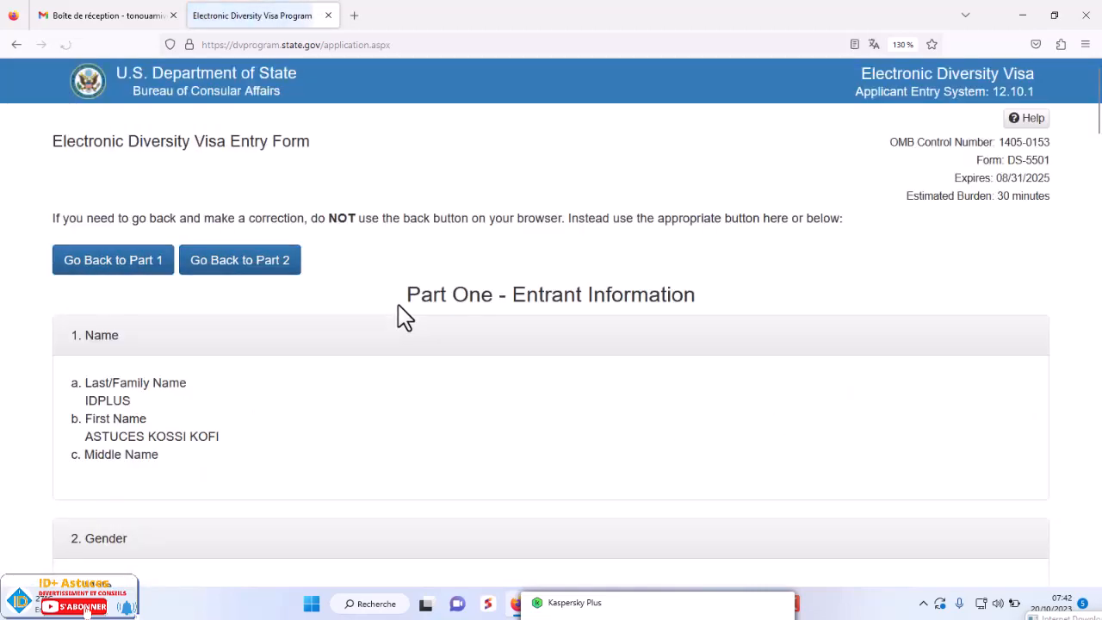
scroll(499, 353, "down", 5)
scroll(508, 355, "down", 10)
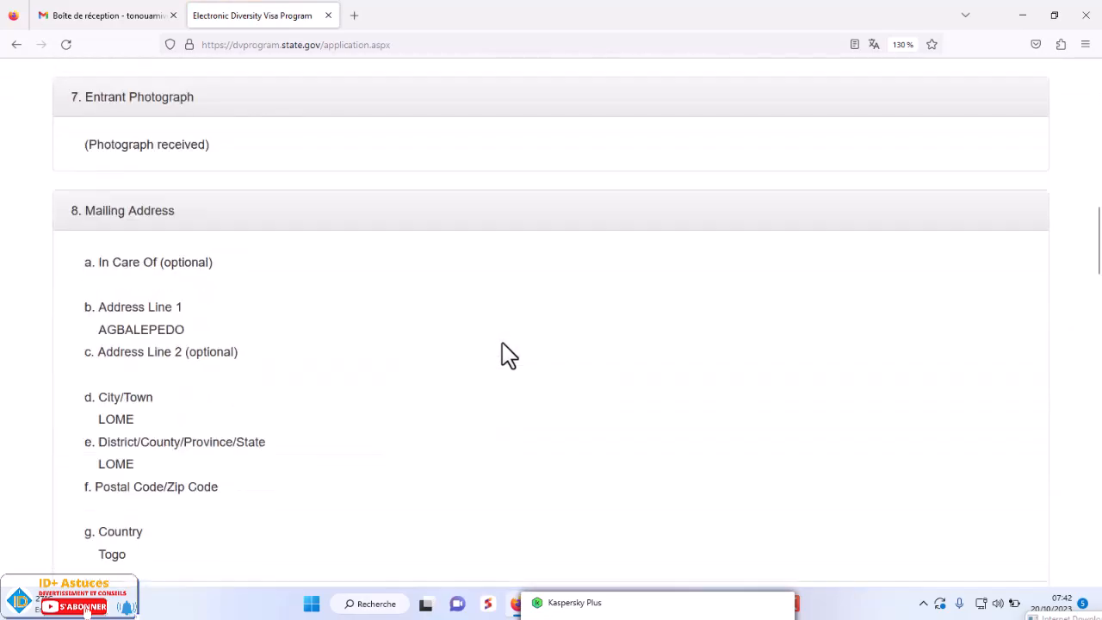
scroll(511, 353, "down", 10)
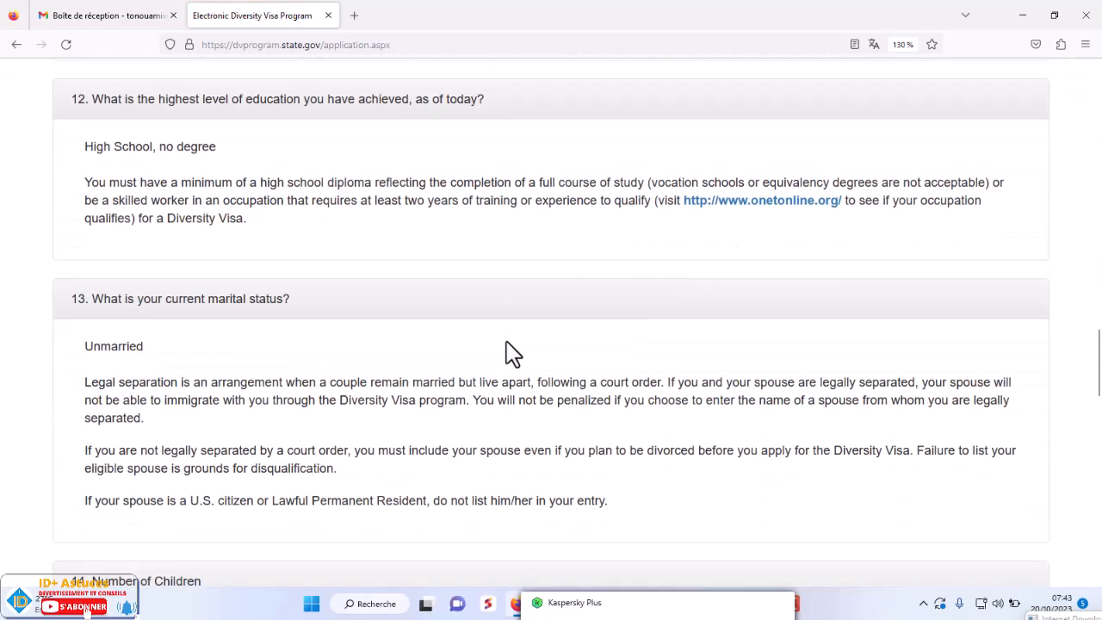
scroll(508, 341, "down", 5)
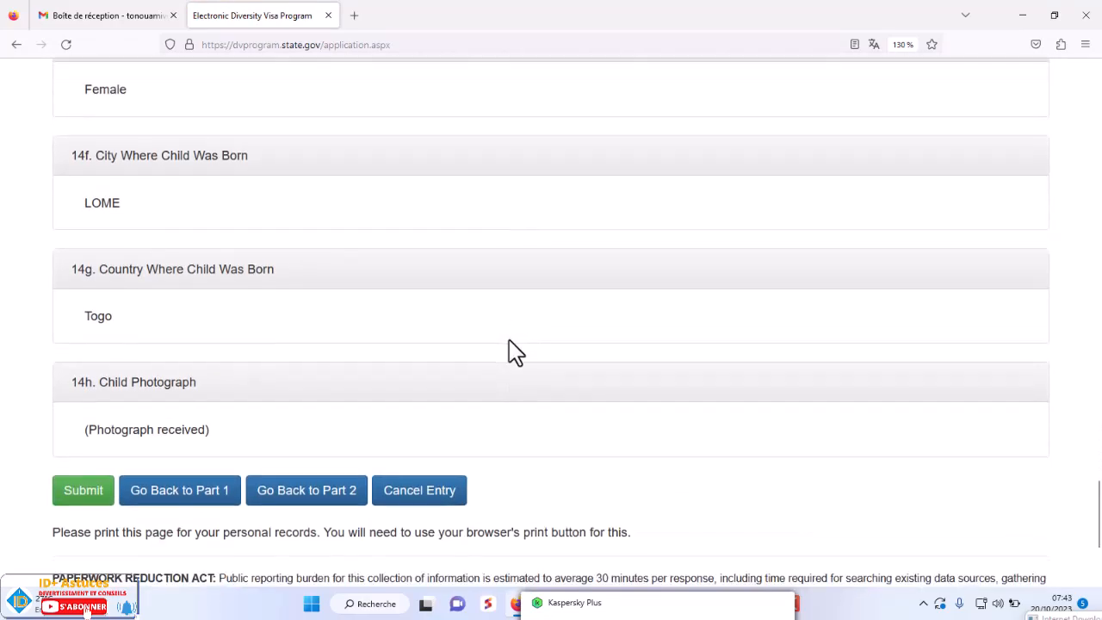
scroll(513, 348, "up", 4)
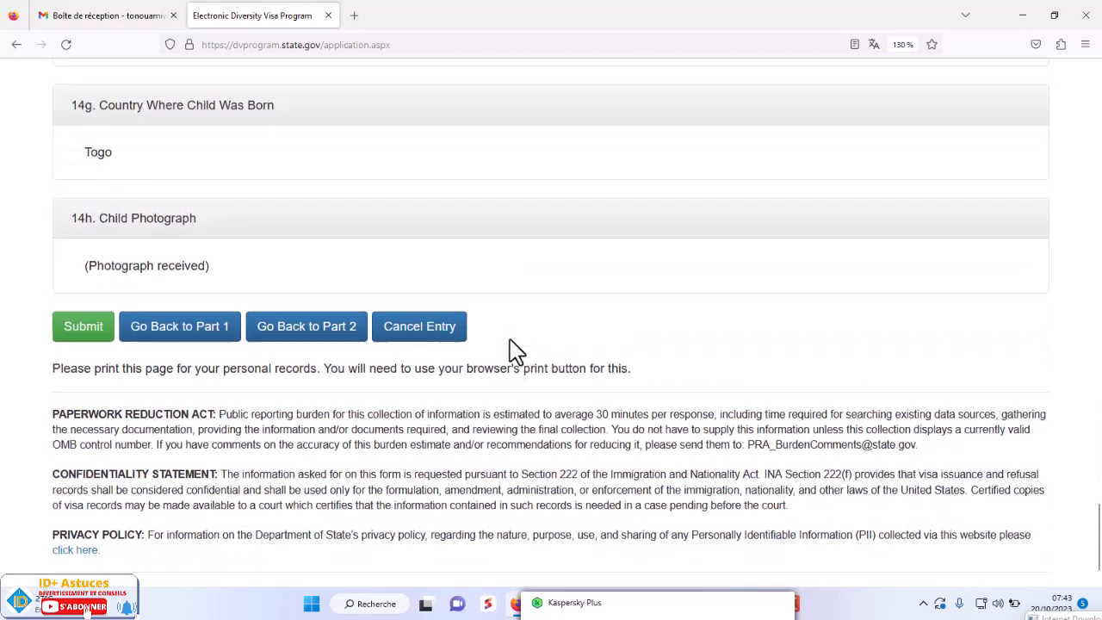